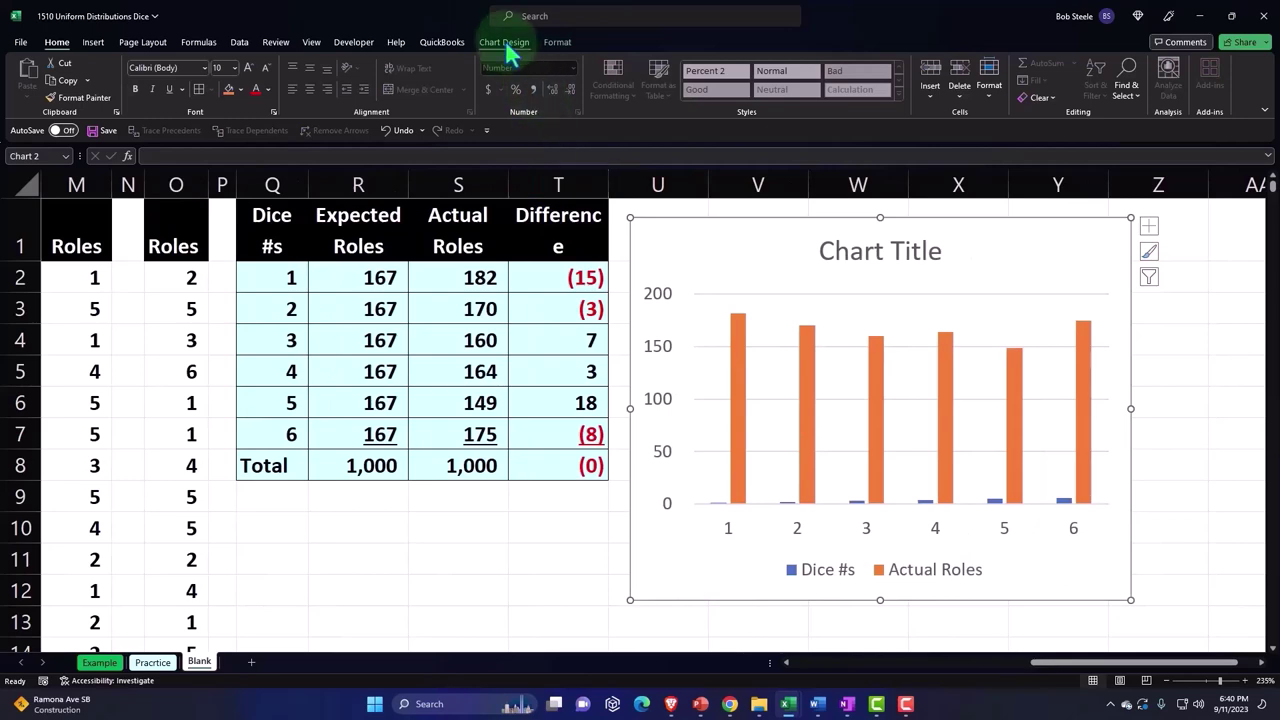
- In the chart's Select Data dialog, remove the Actual Roles series and select Dice #s
left_click(505, 45)
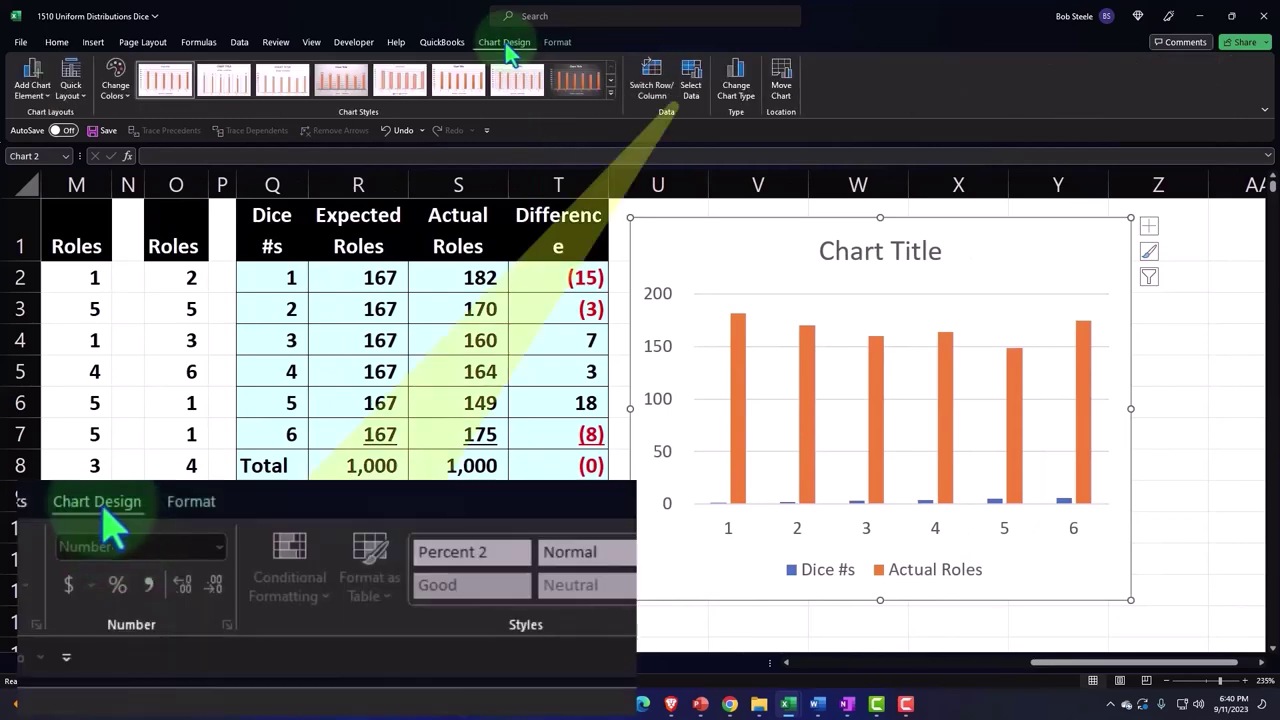
left_click(690, 78)
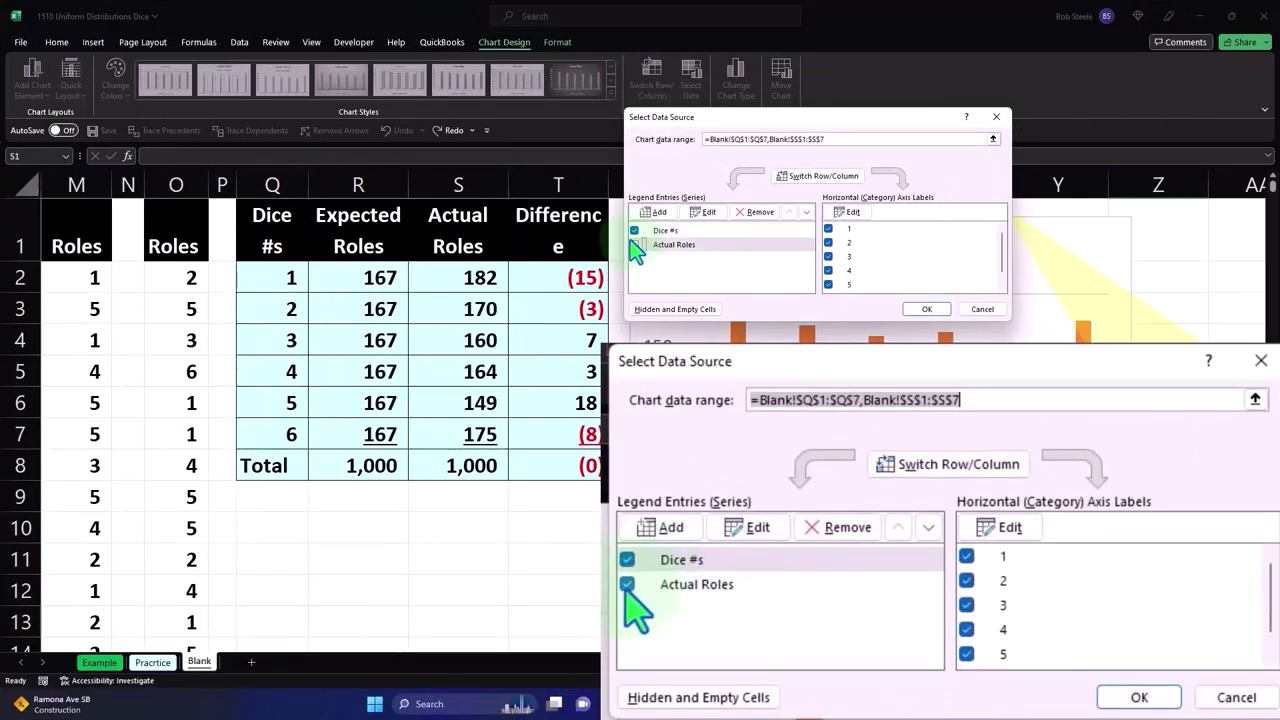
left_click(634, 244)
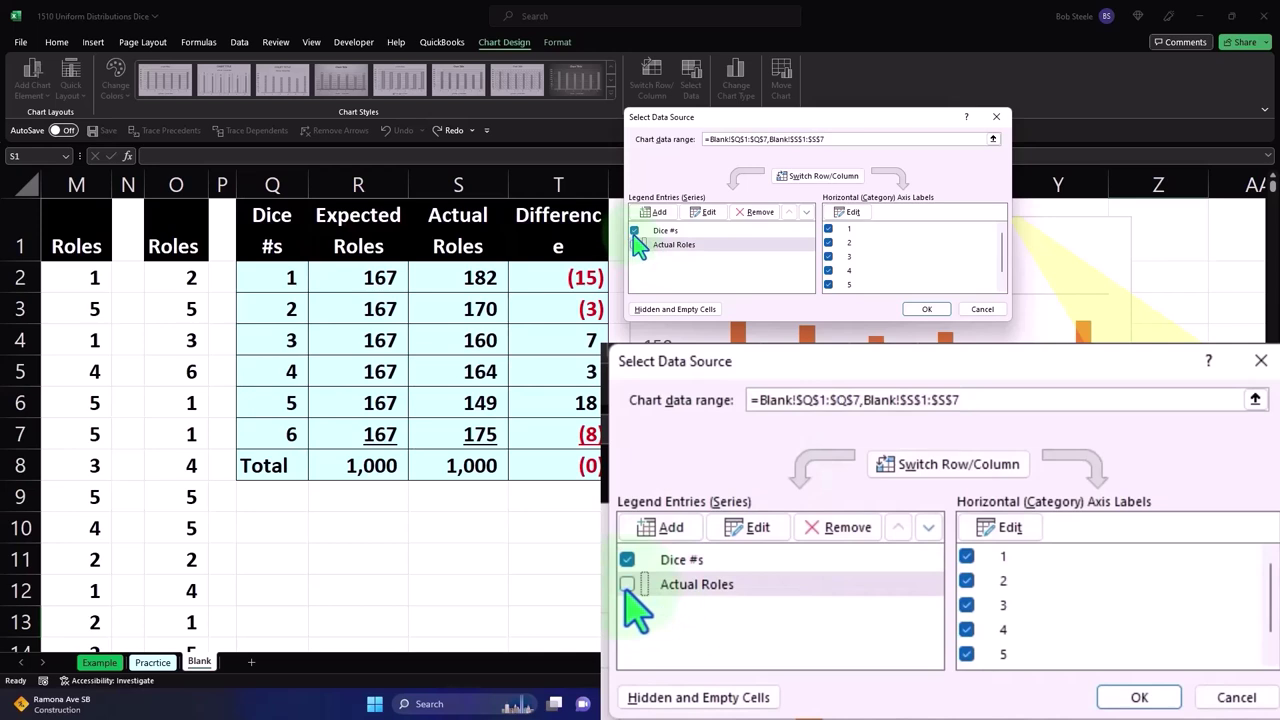
left_click(736, 216)
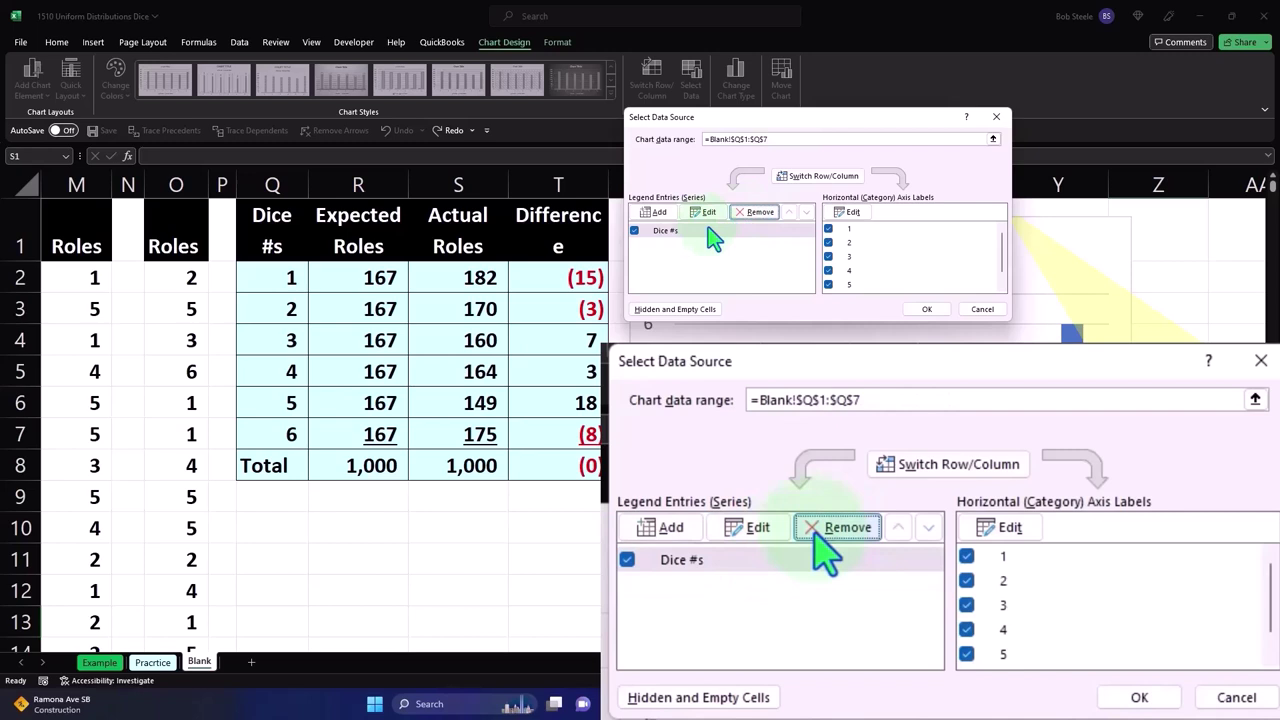
left_click(634, 231)
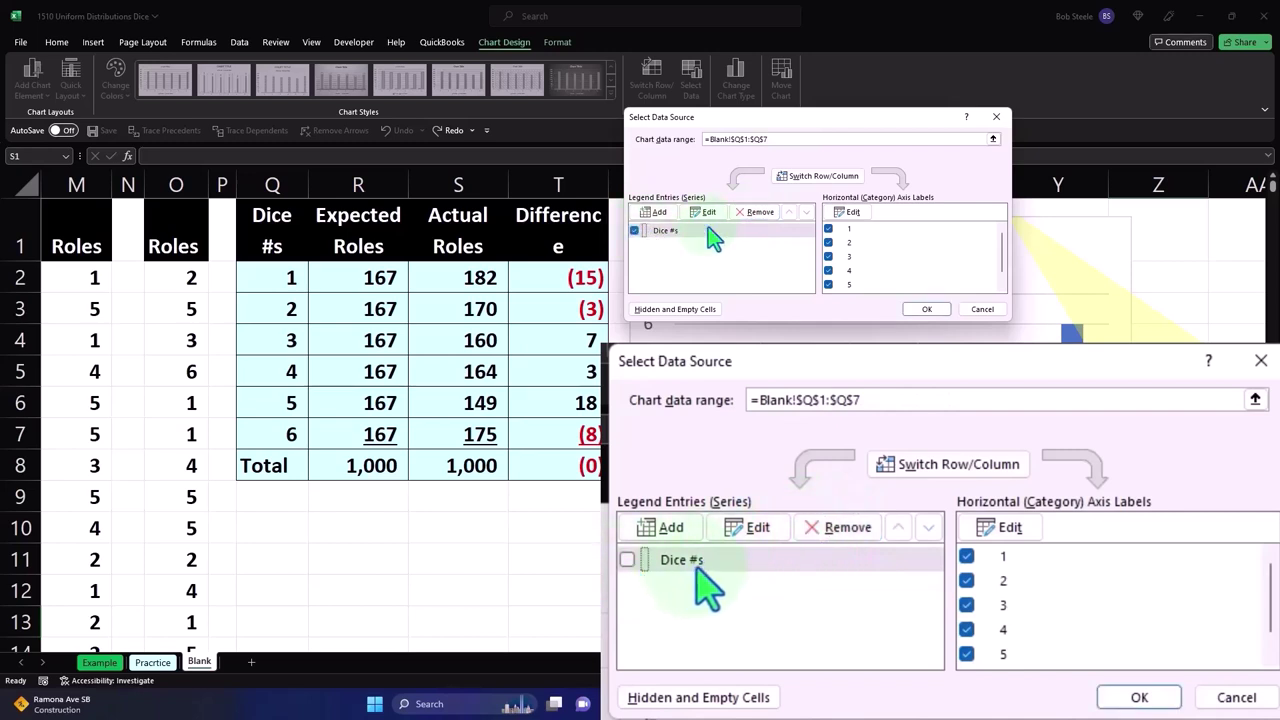
- Remove Dice #s and add a new series named from Q1 with values Q2:Q7
left_click(755, 212)
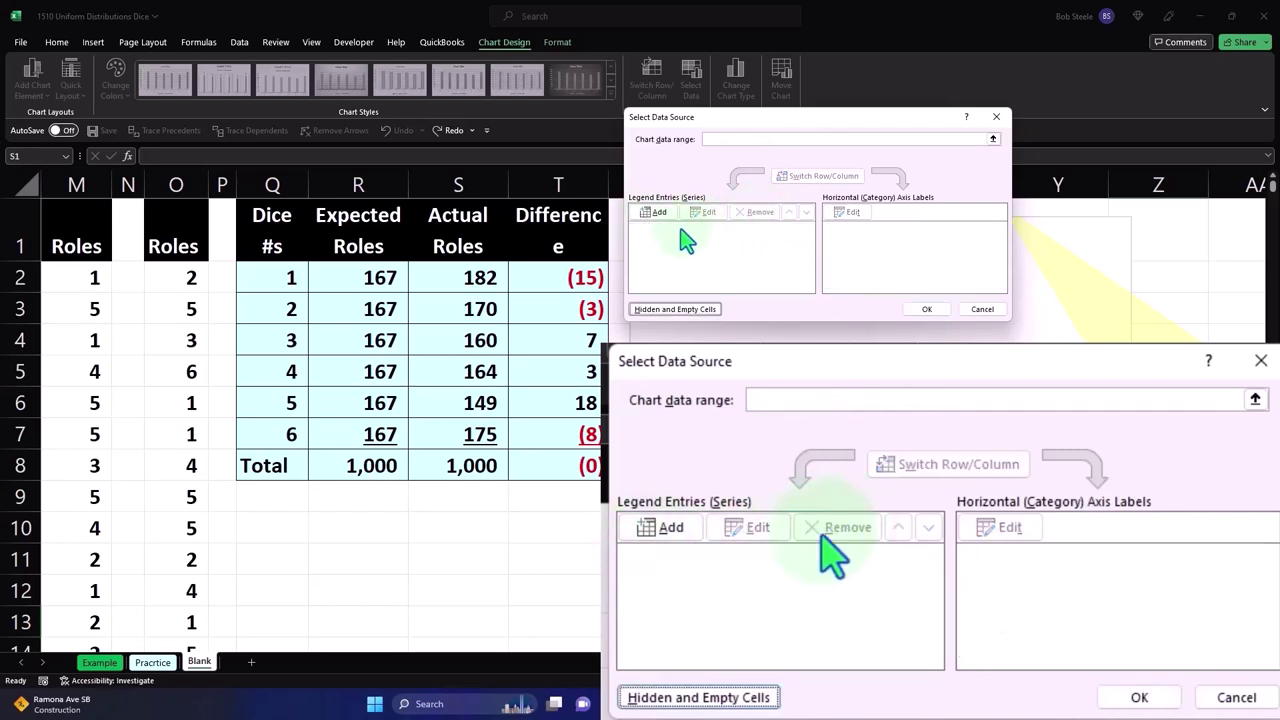
left_click(659, 213)
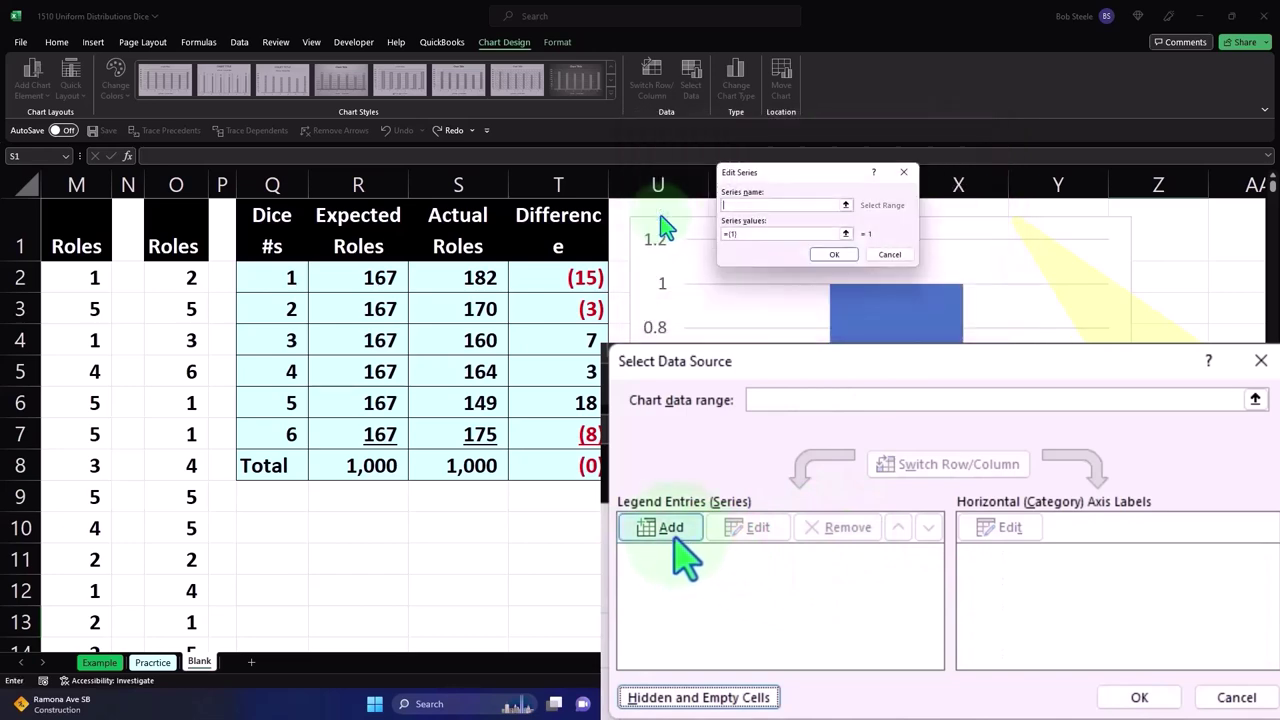
left_click(271, 232)
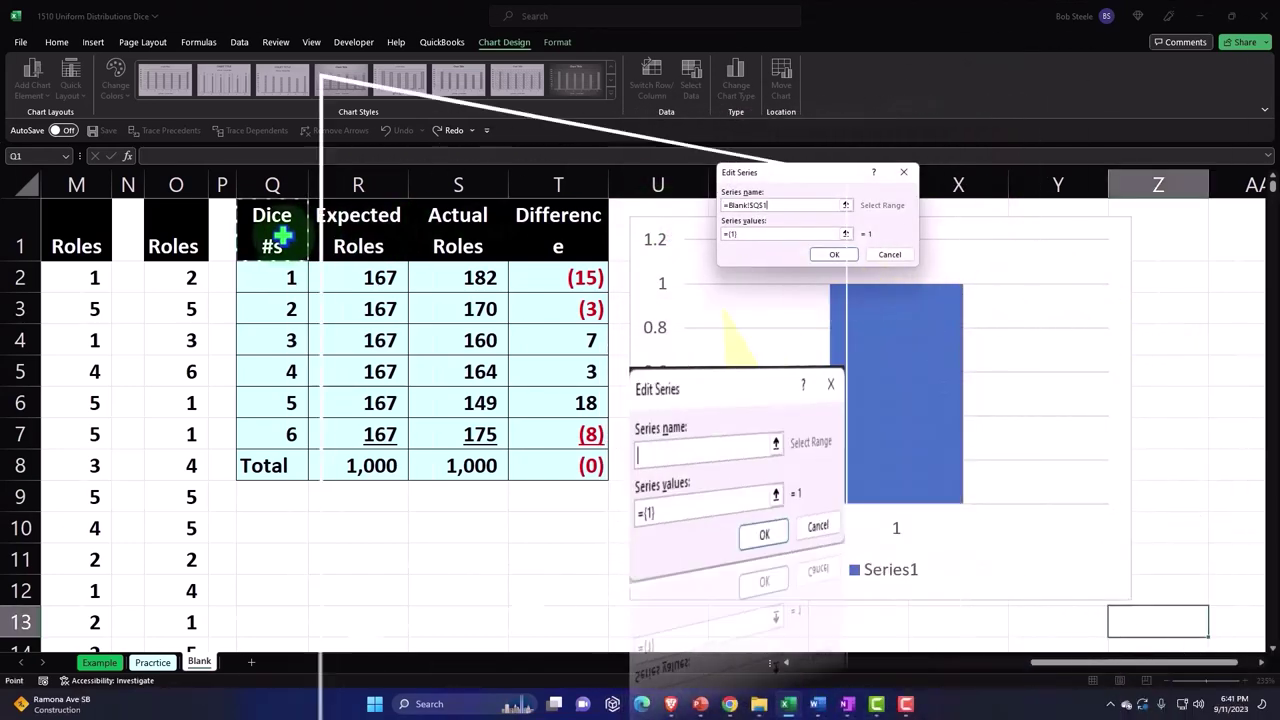
left_click_drag(738, 233, 722, 233)
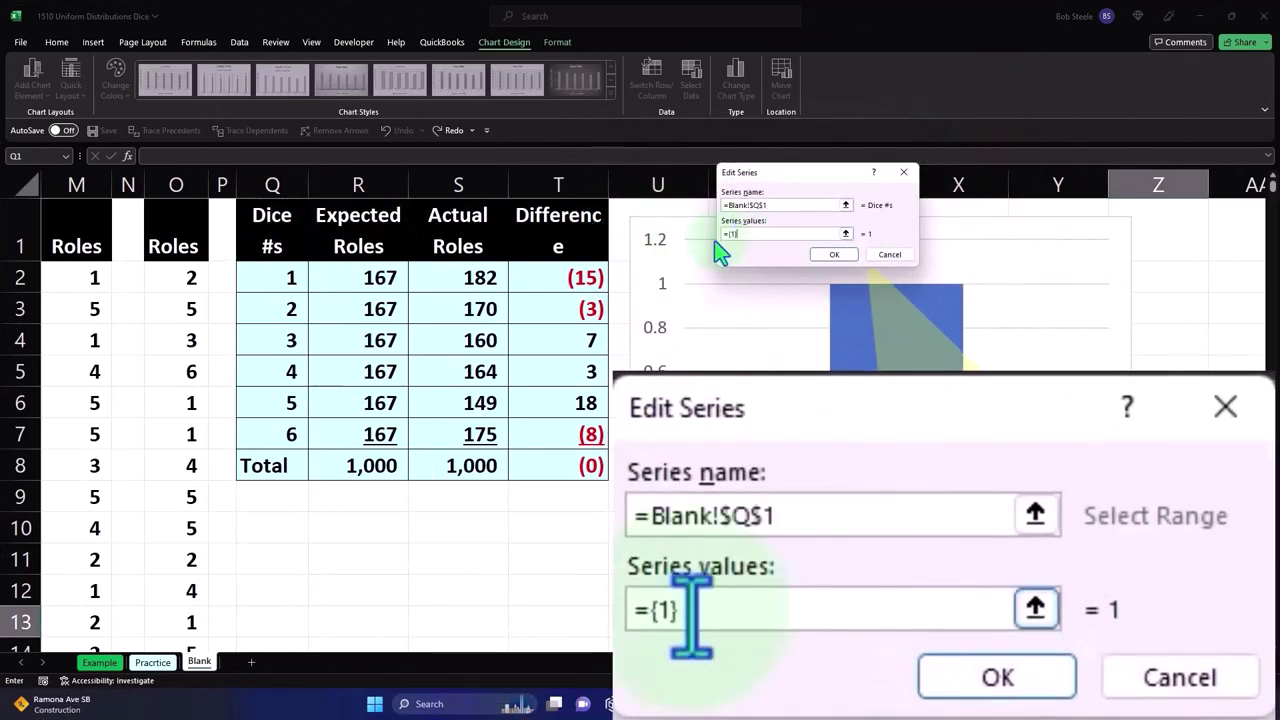
key("BackSpace")
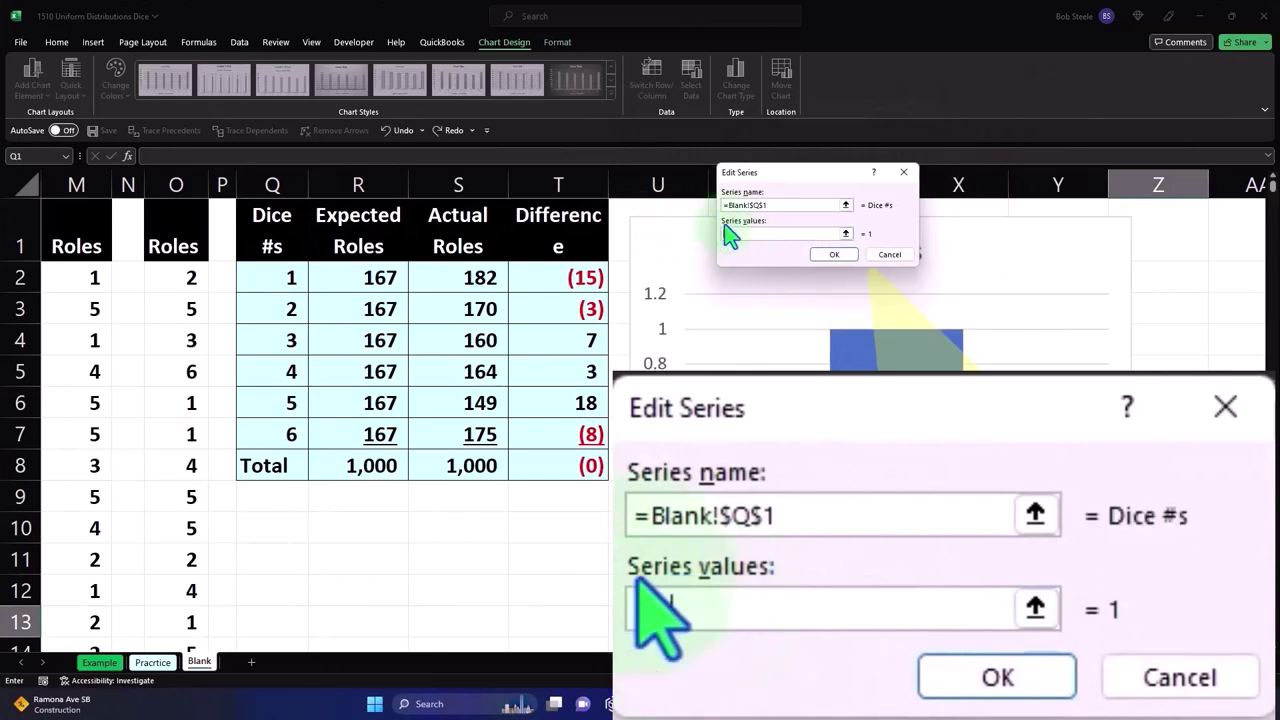
left_click_drag(277, 286, 298, 436)
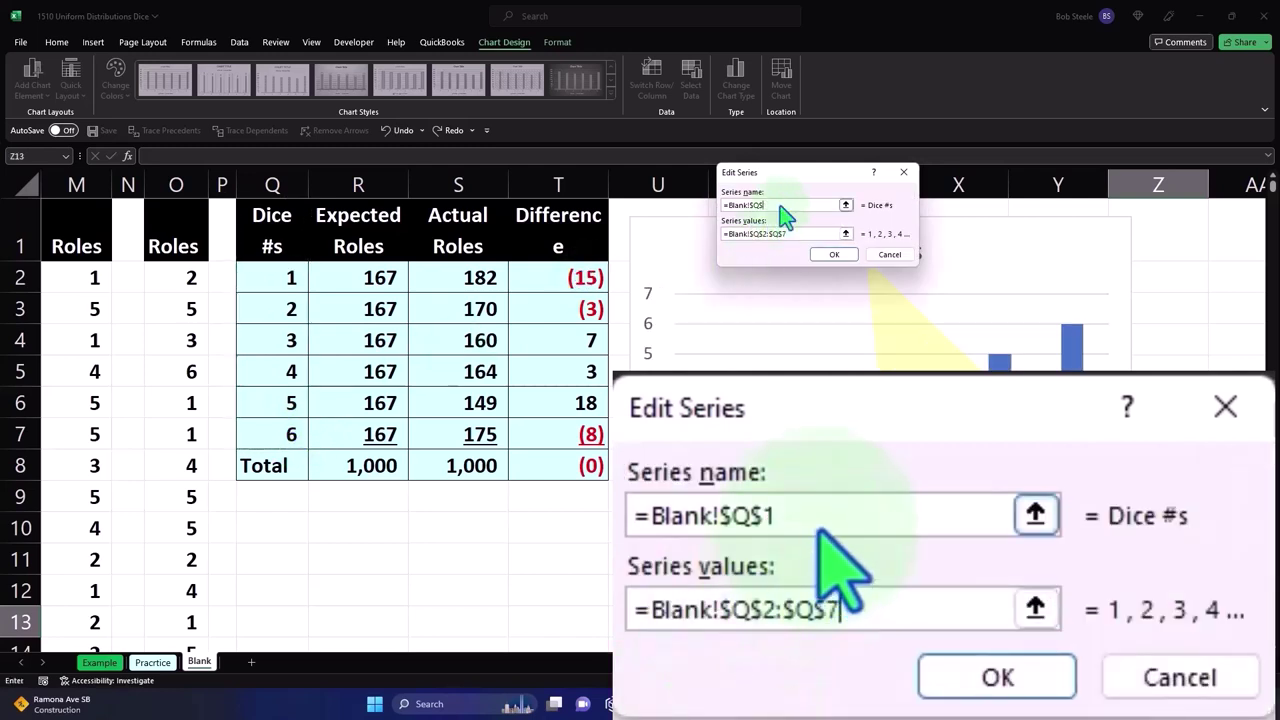
- Change the series name to Blank!$S$1 and its values to Blank!$S$2:$S$7
left_click(781, 206)
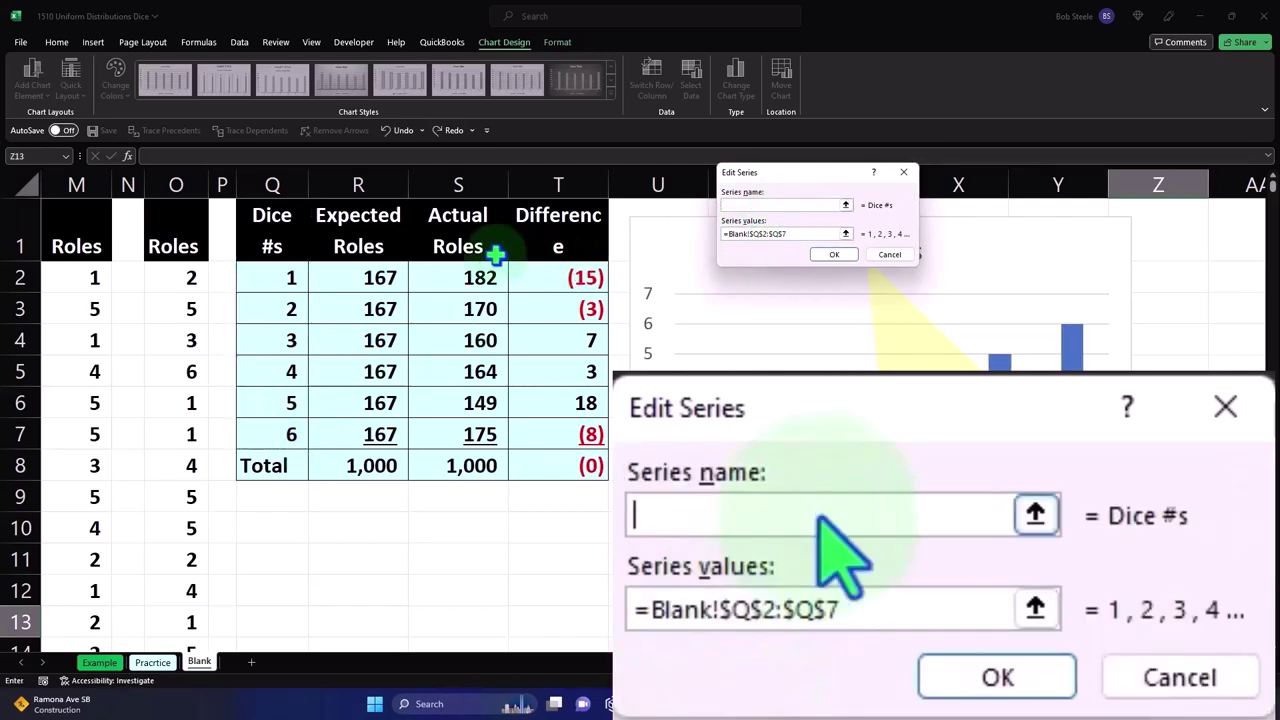
left_click(500, 250)
left_click(793, 233)
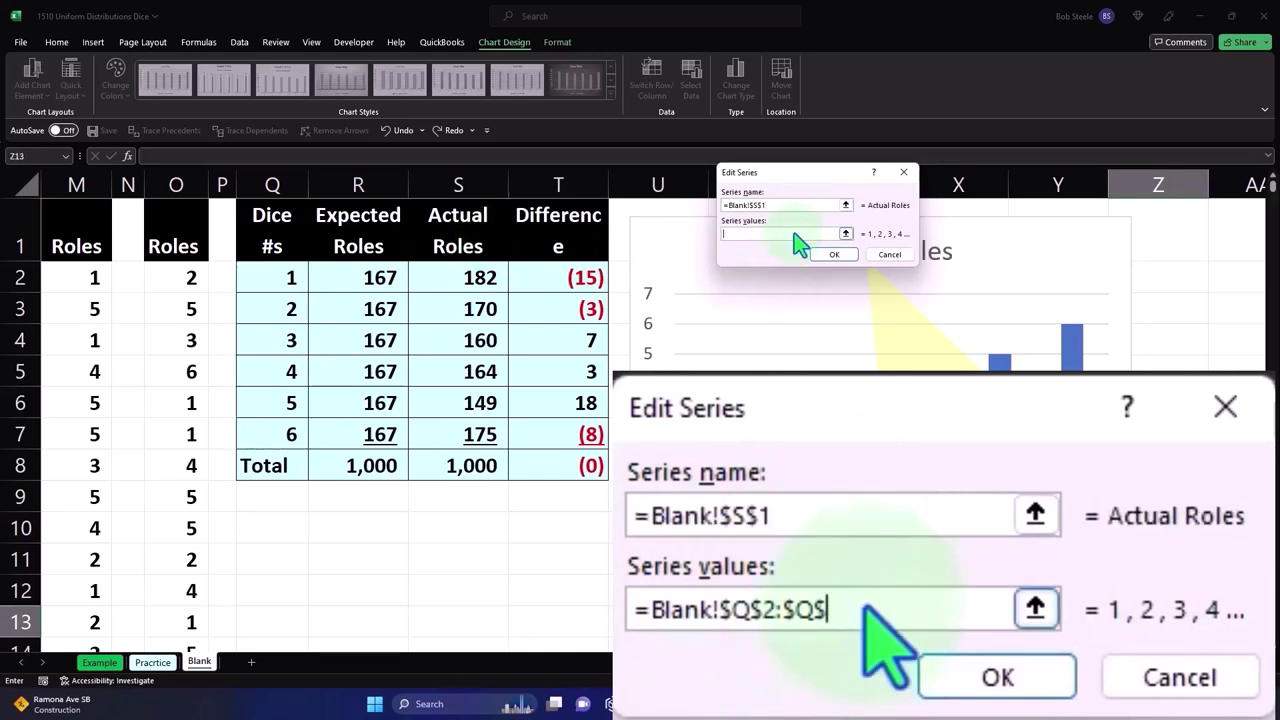
left_click_drag(472, 272, 478, 418)
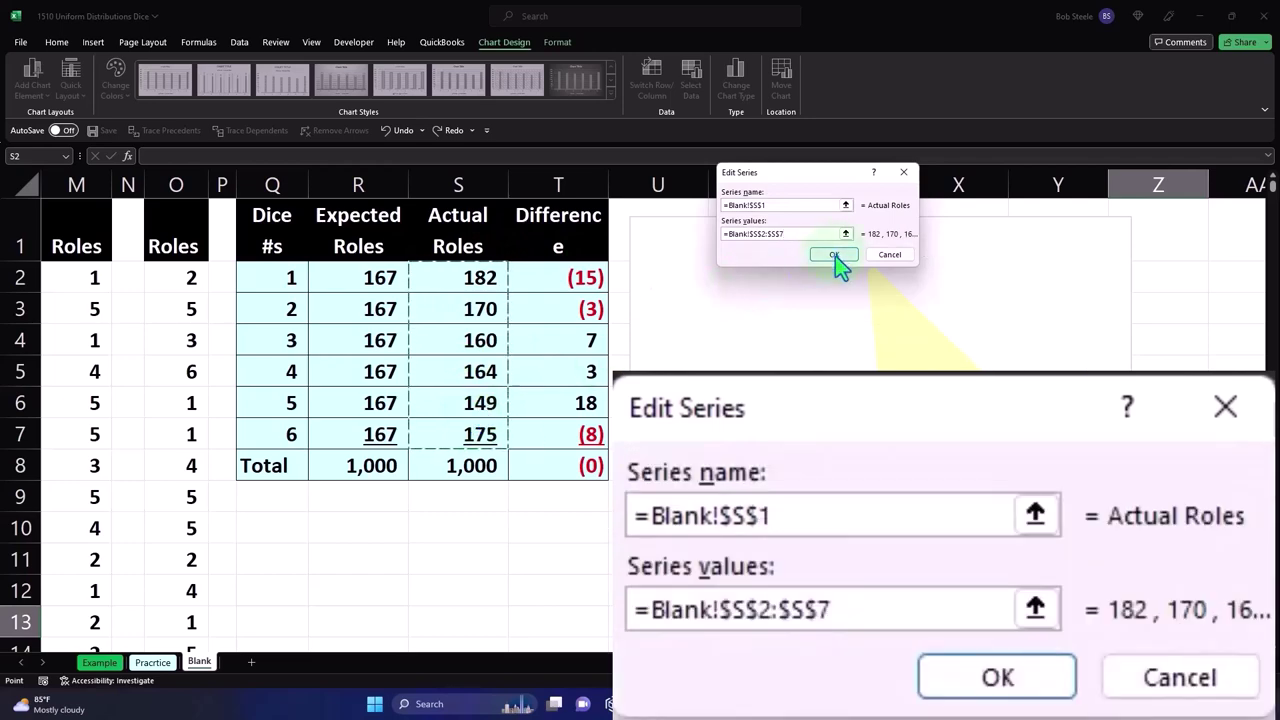
left_click(835, 256)
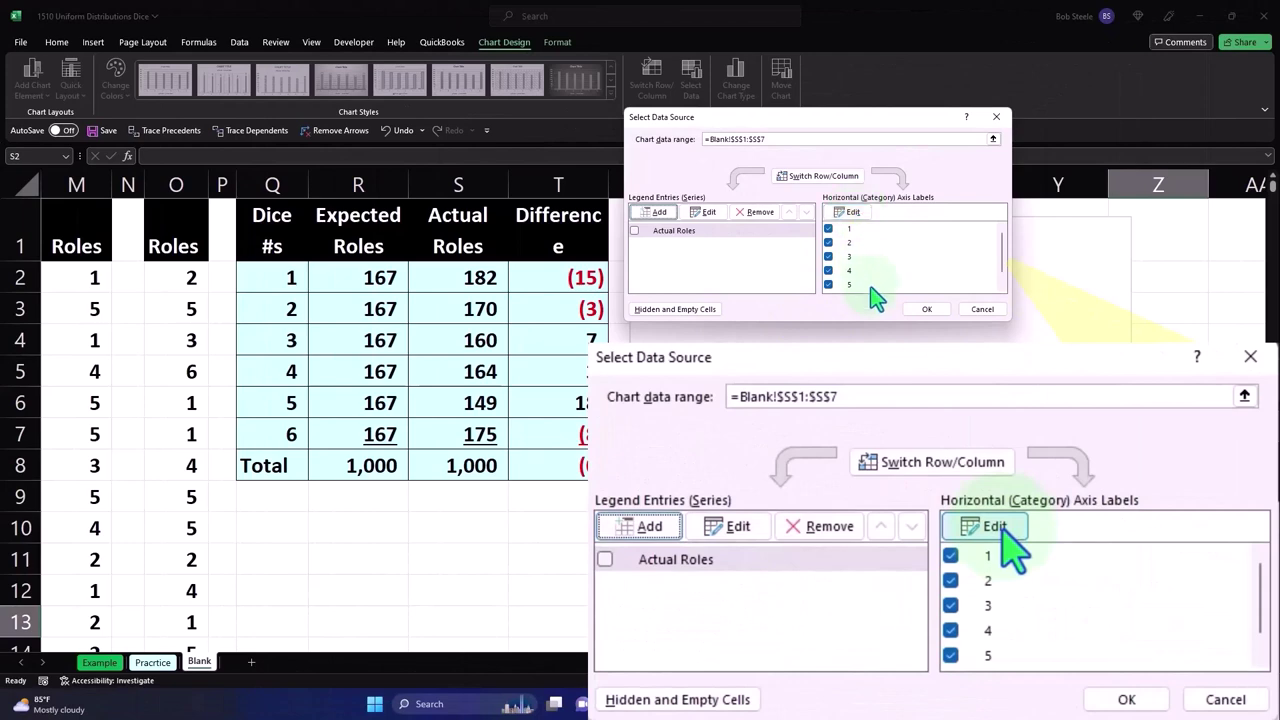
- Set the horizontal axis labels to Q2:Q7, include Actual Roles, and apply the chart data
scroll(862, 254, "up", 1)
left_click(851, 214)
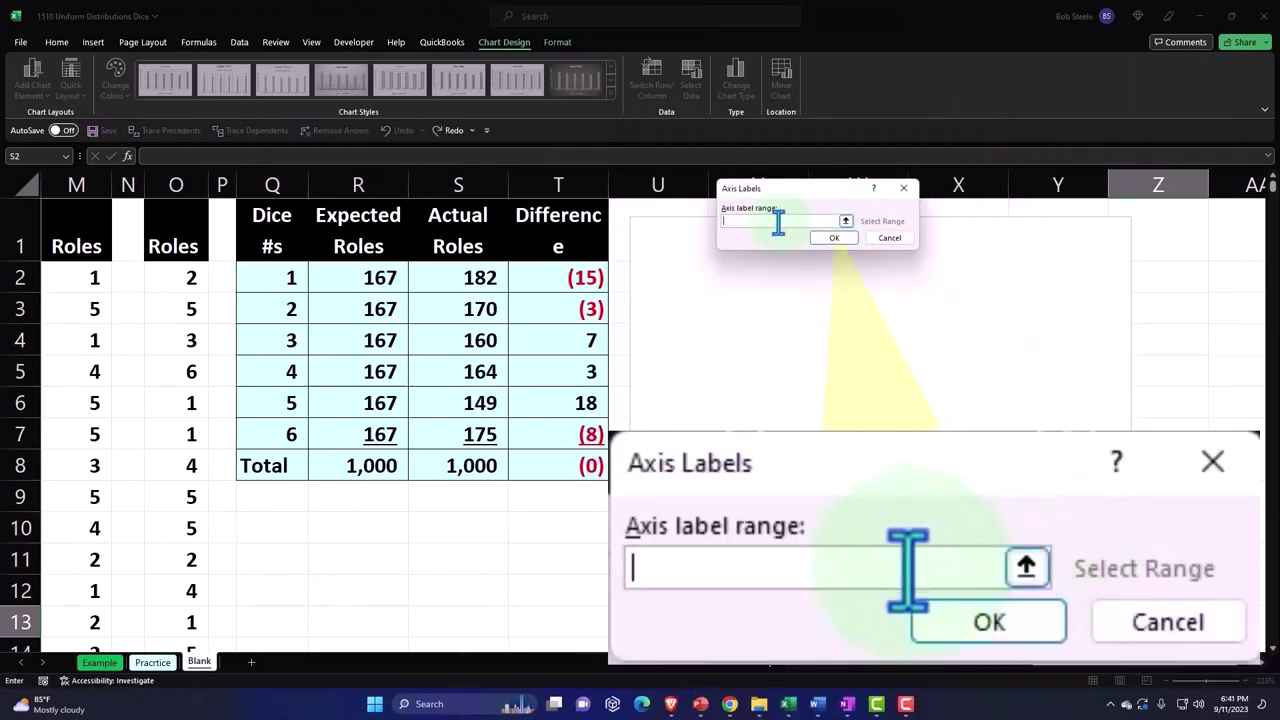
left_click_drag(289, 283, 286, 432)
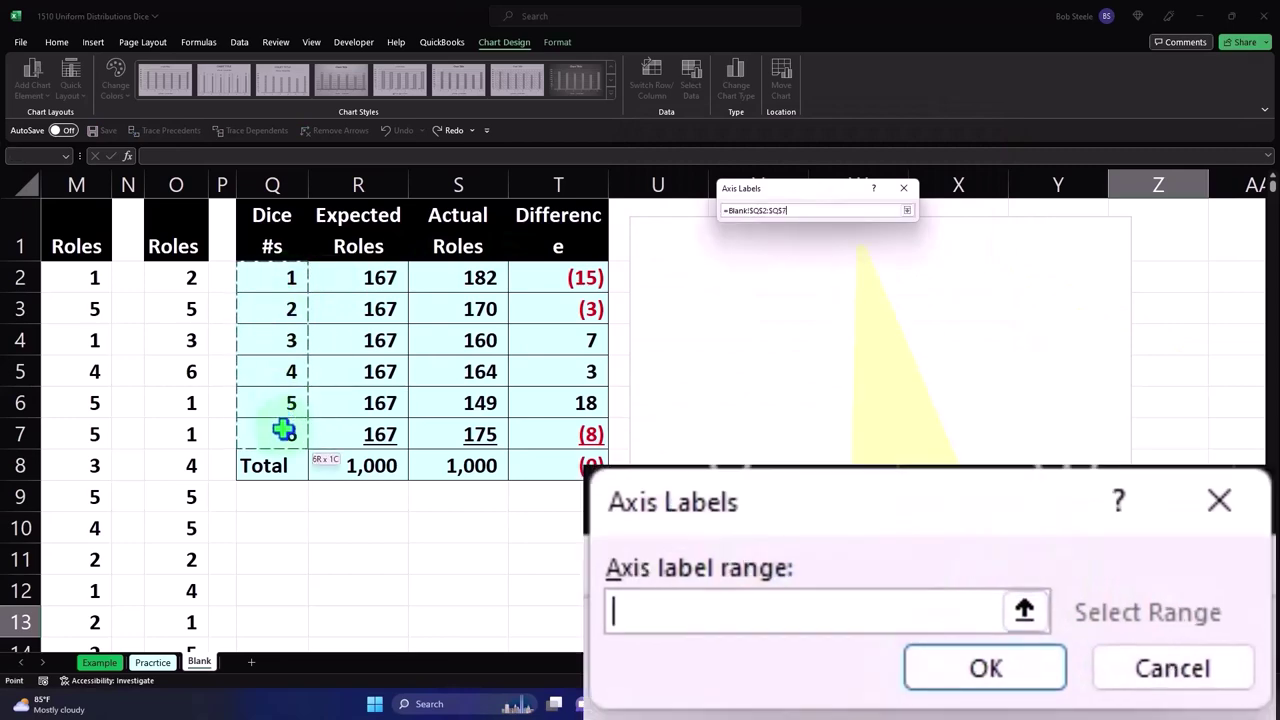
left_click(832, 240)
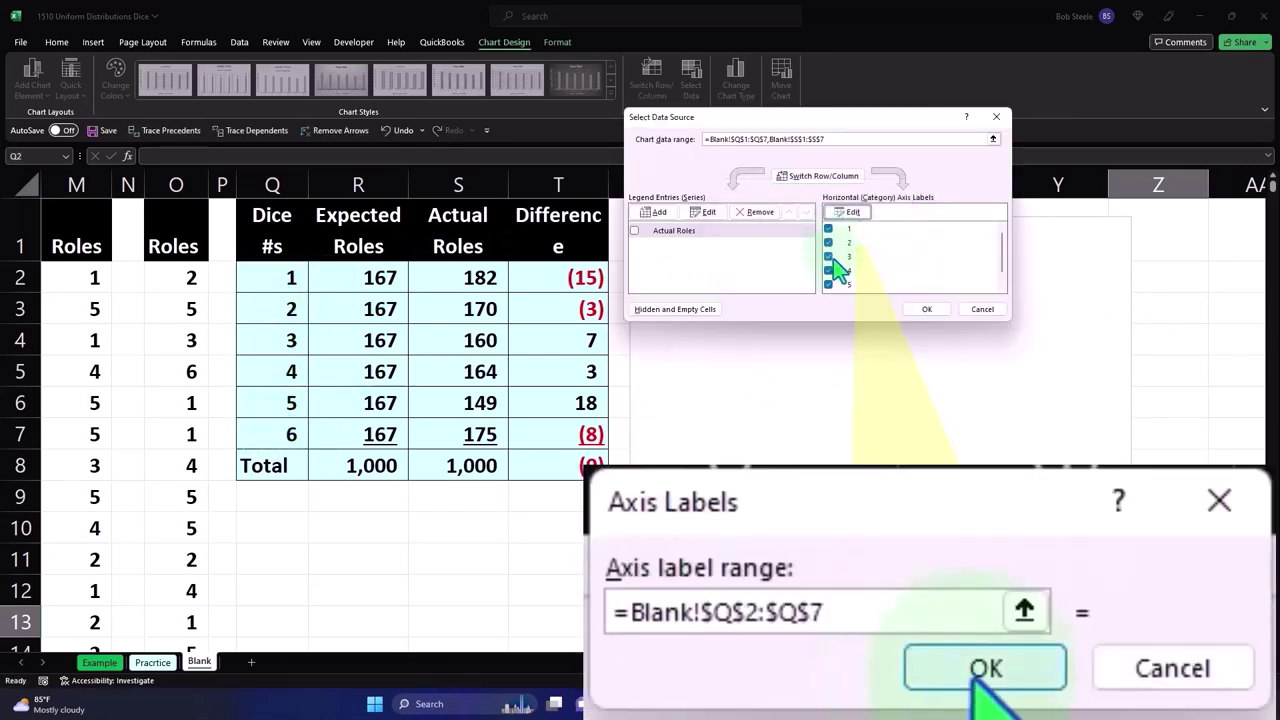
left_click(635, 231)
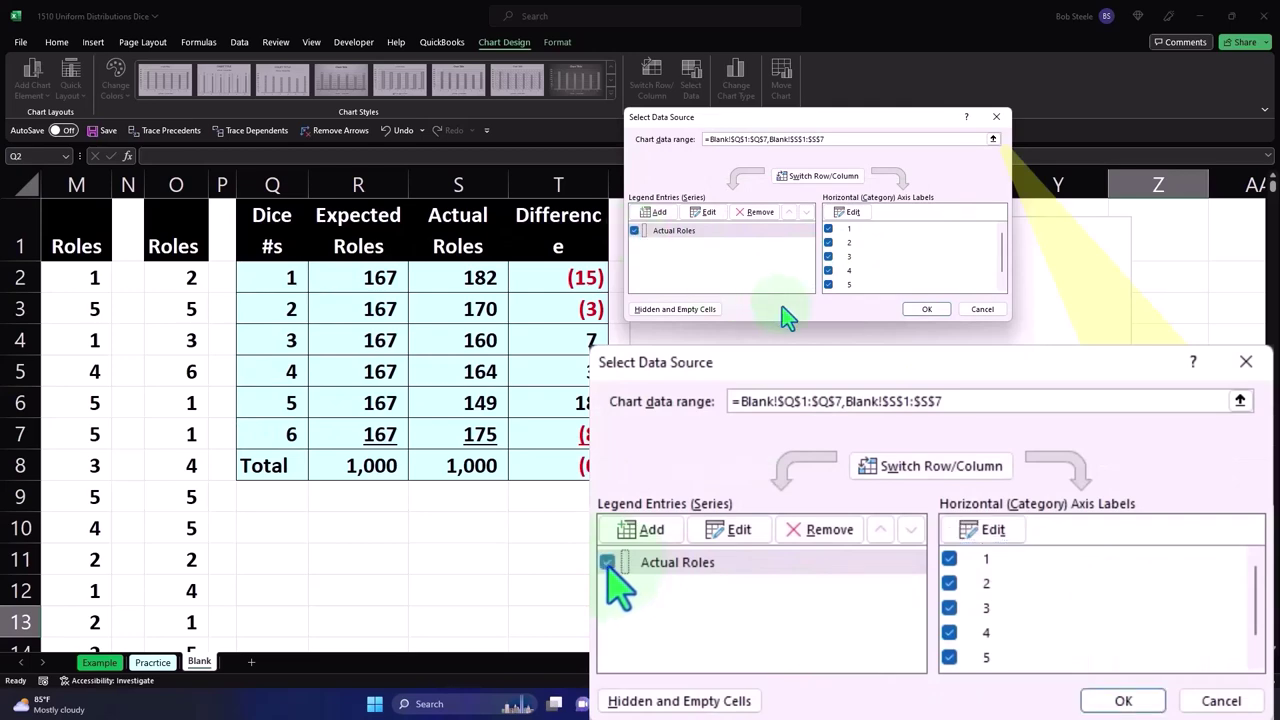
left_click(922, 310)
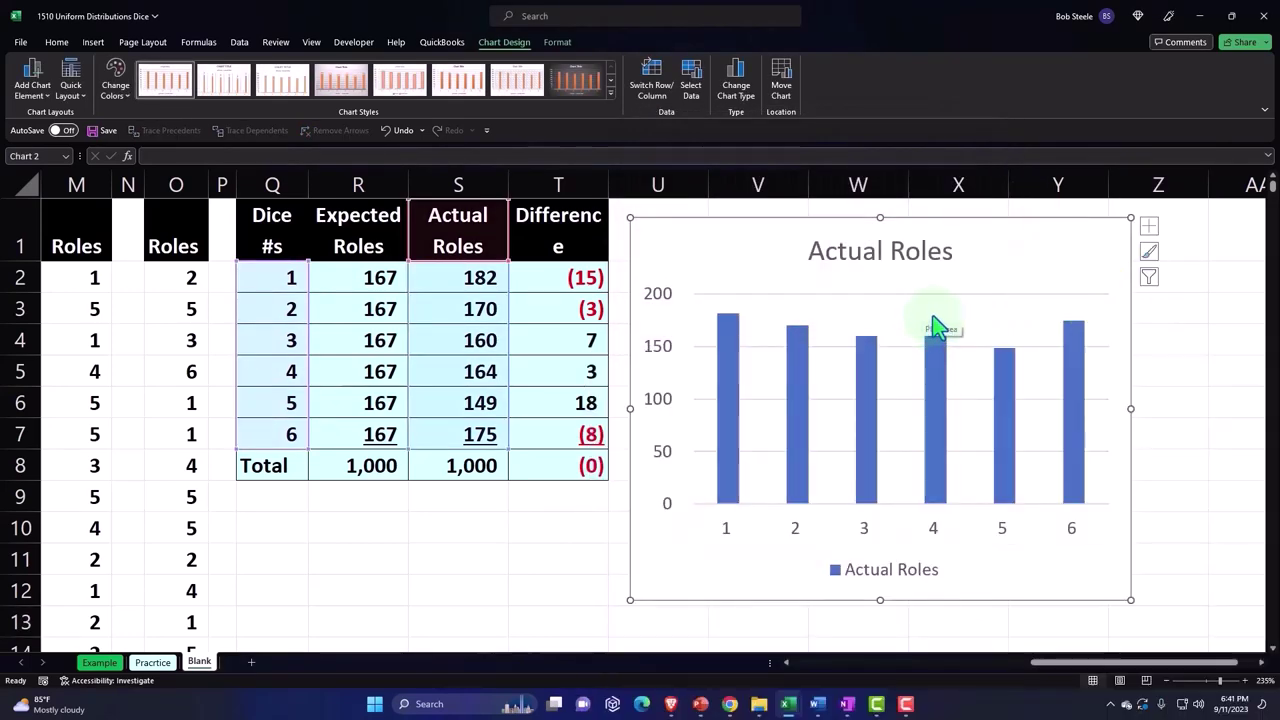
- Delete the chart legend and widen the chart to the right
left_click(922, 572)
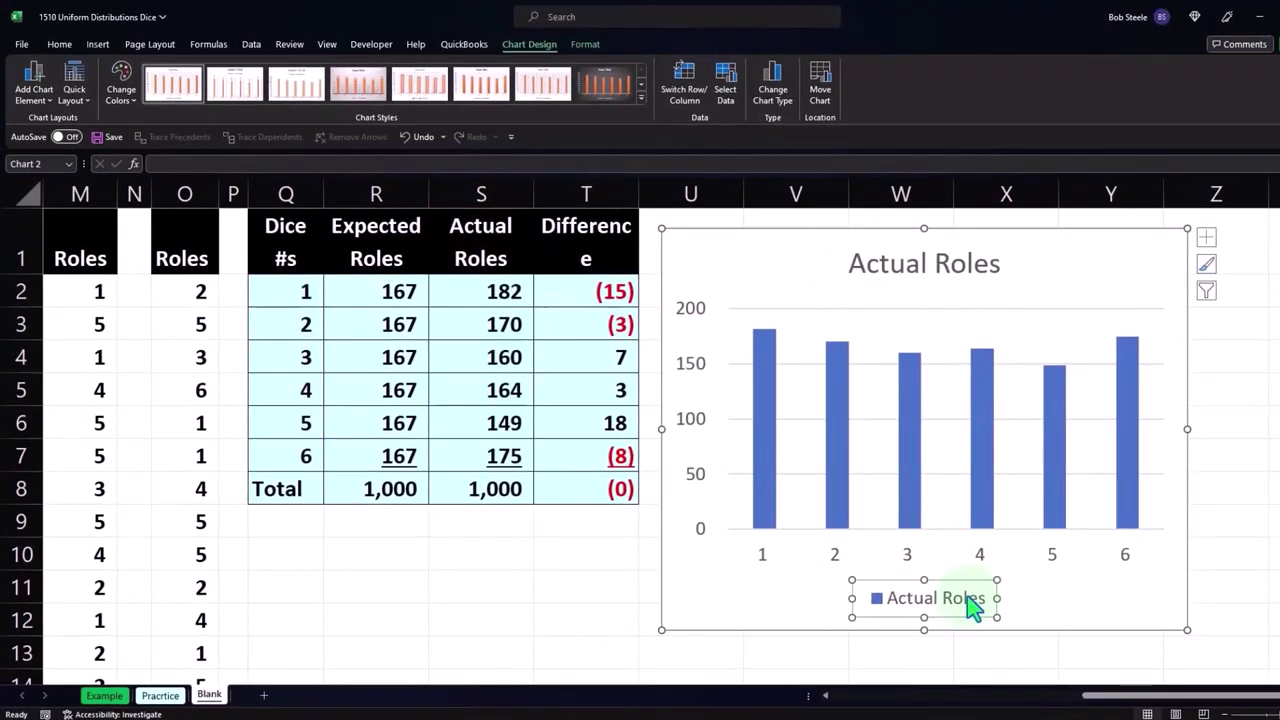
key("Delete")
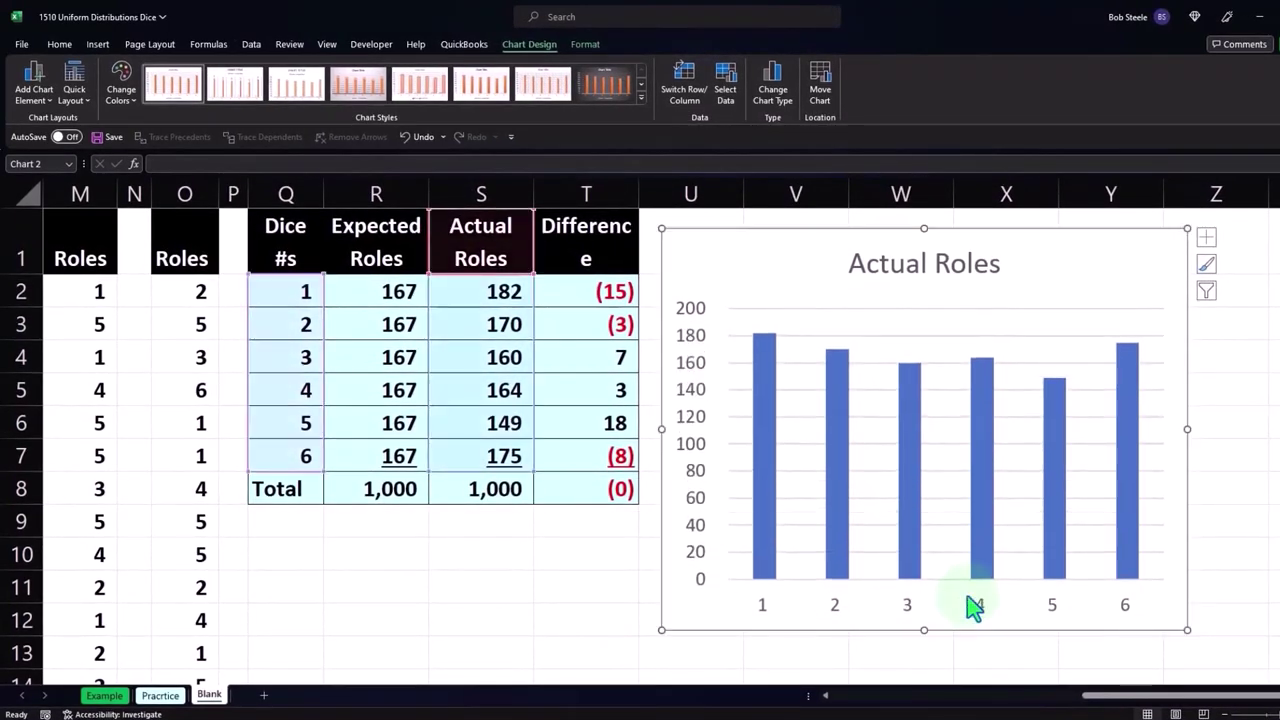
left_click_drag(1187, 630, 1263, 626)
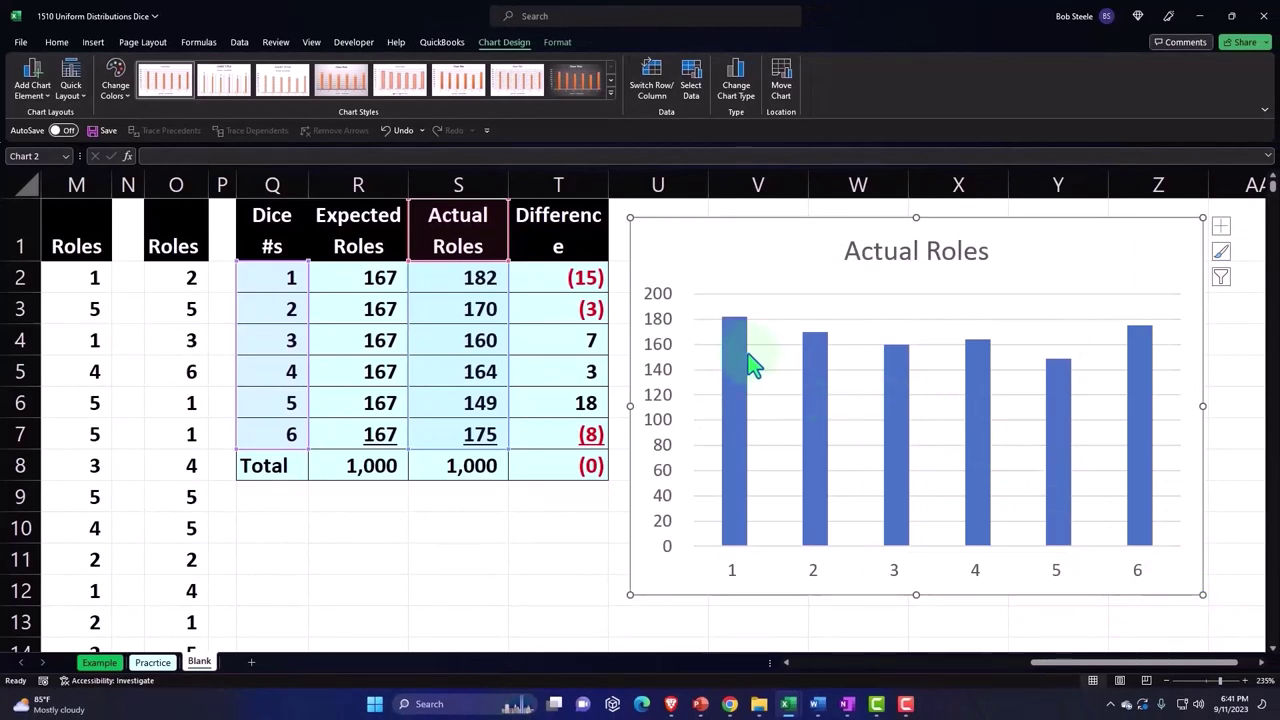
- Add data labels 182, 170, 160, 164, 149, 175 to the Actual Roles bars
left_click(1222, 229)
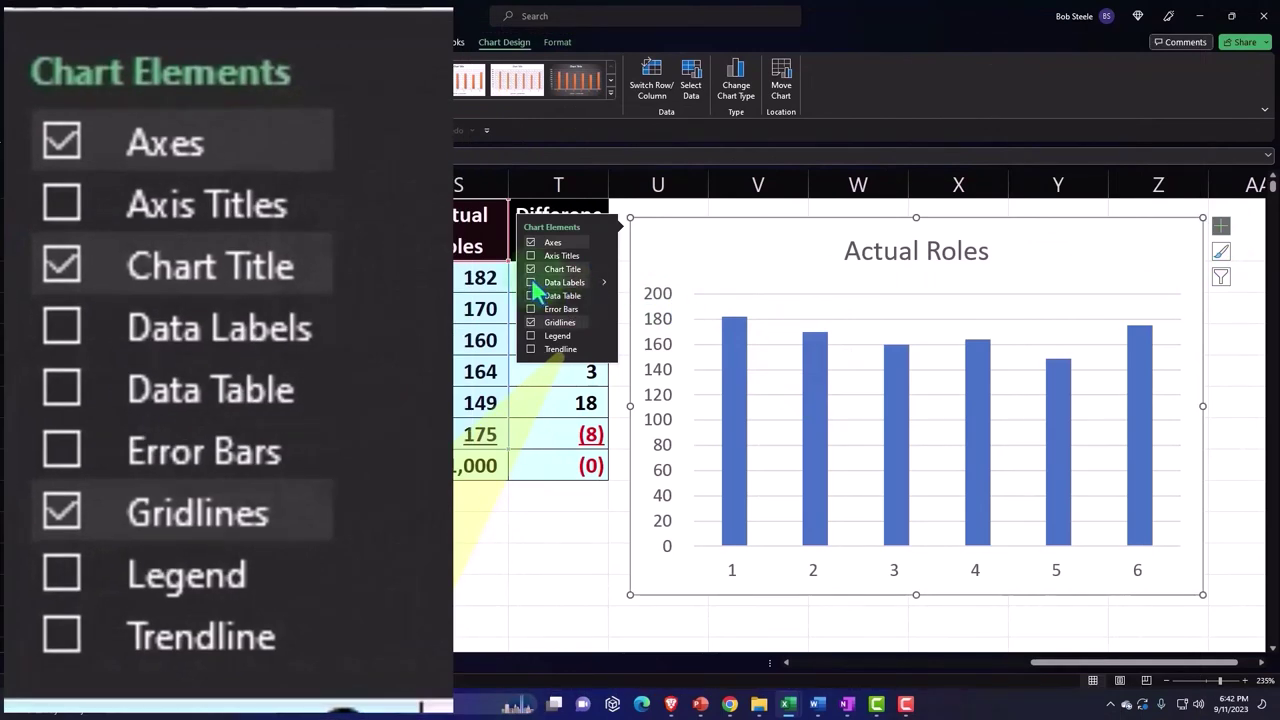
left_click(531, 282)
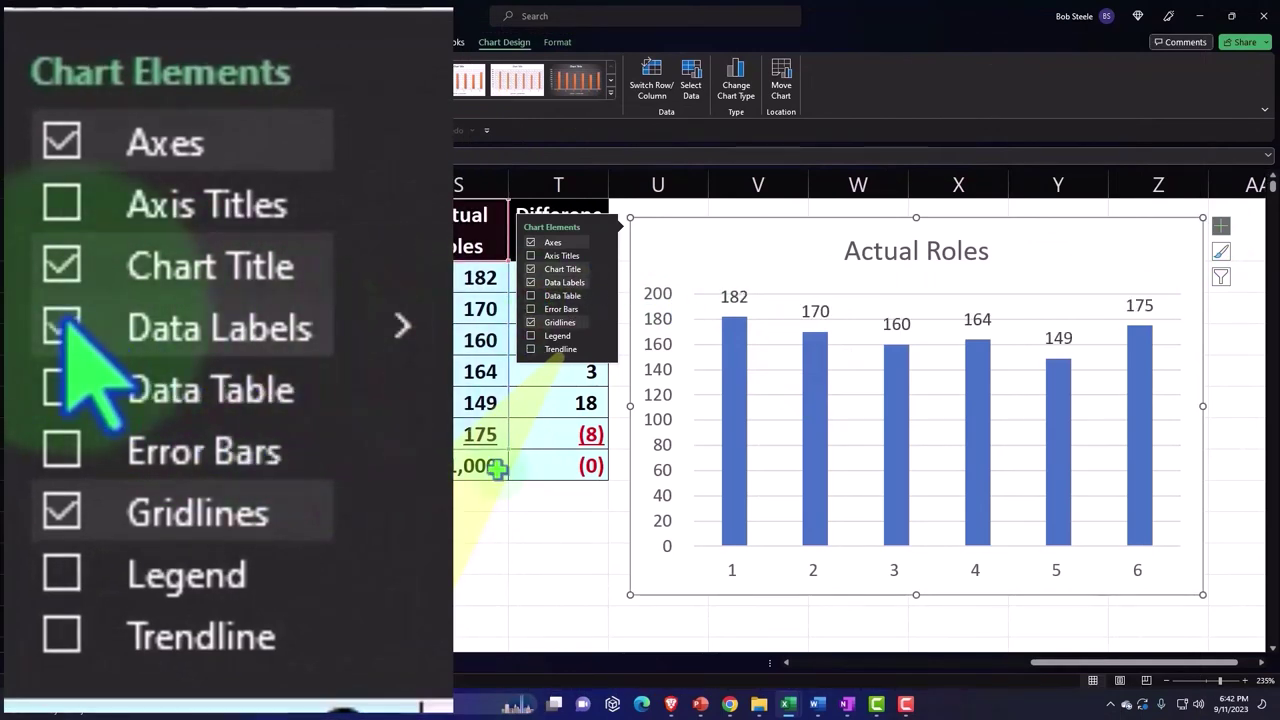
left_click(487, 549)
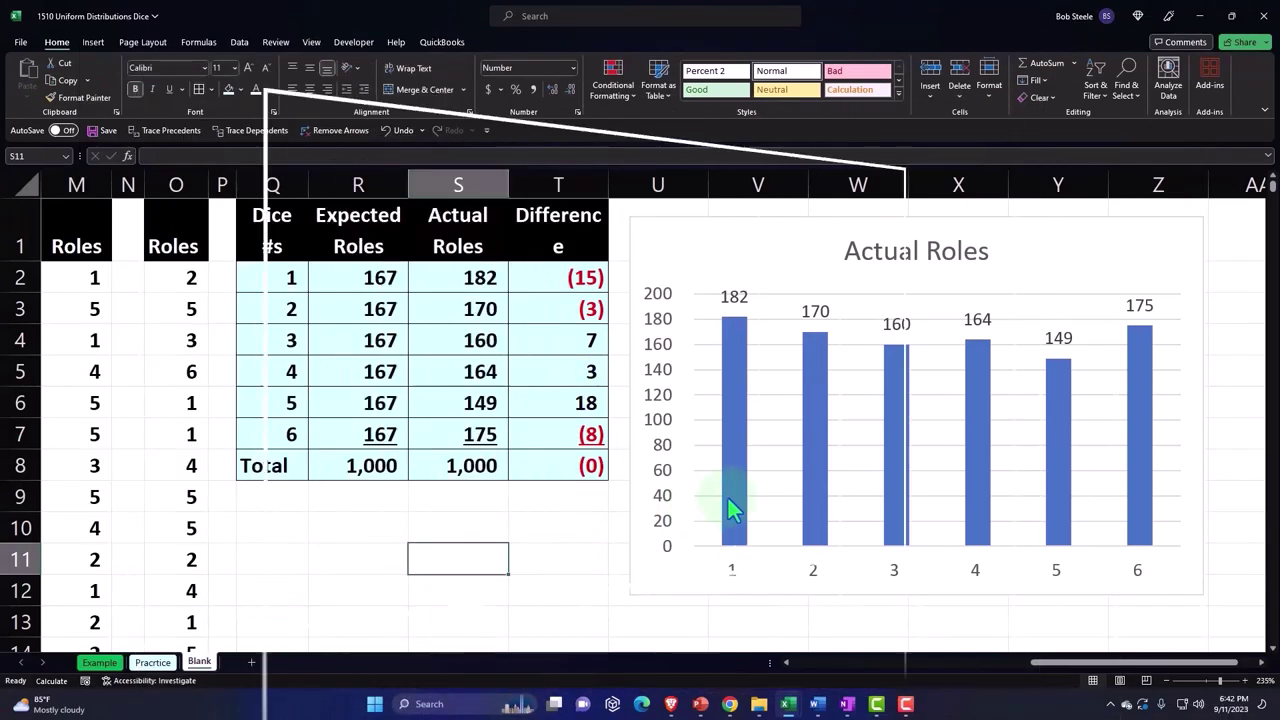
- Check the Expected Roles chart, then select the rolls O2:O1001 and return to the top
left_click_drag(1143, 666, 1014, 691)
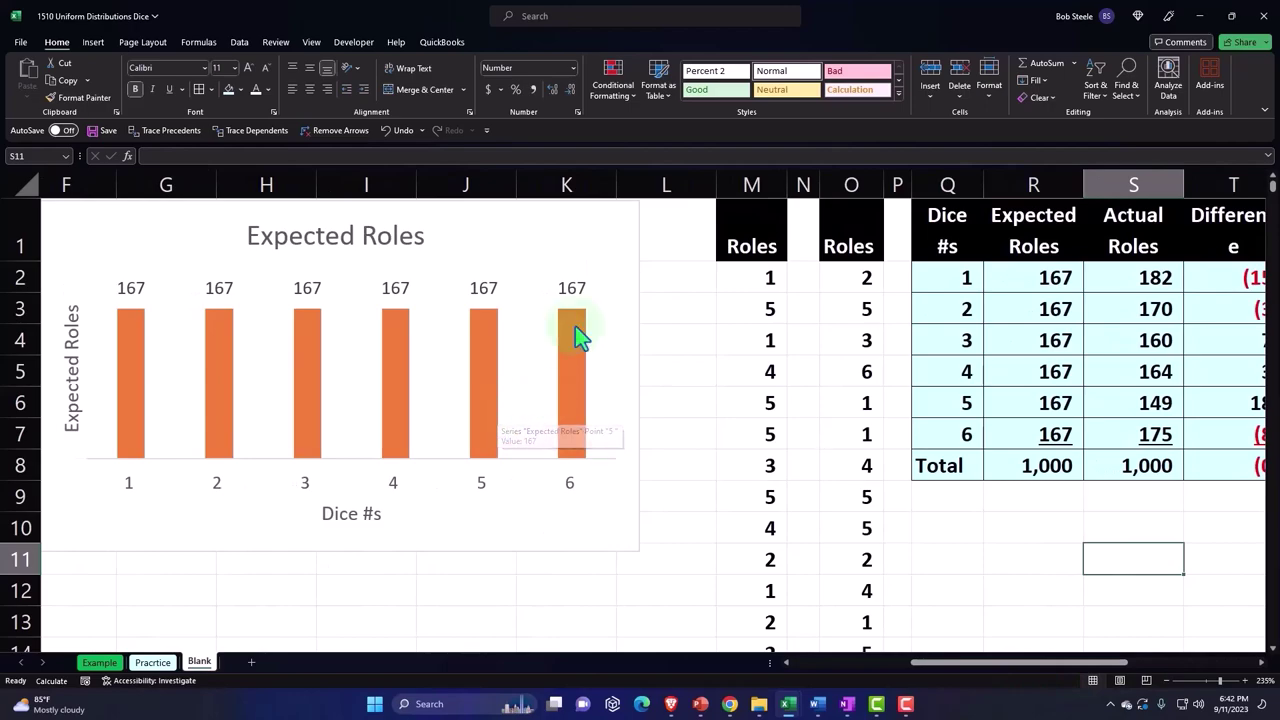
left_click_drag(930, 665, 1088, 679)
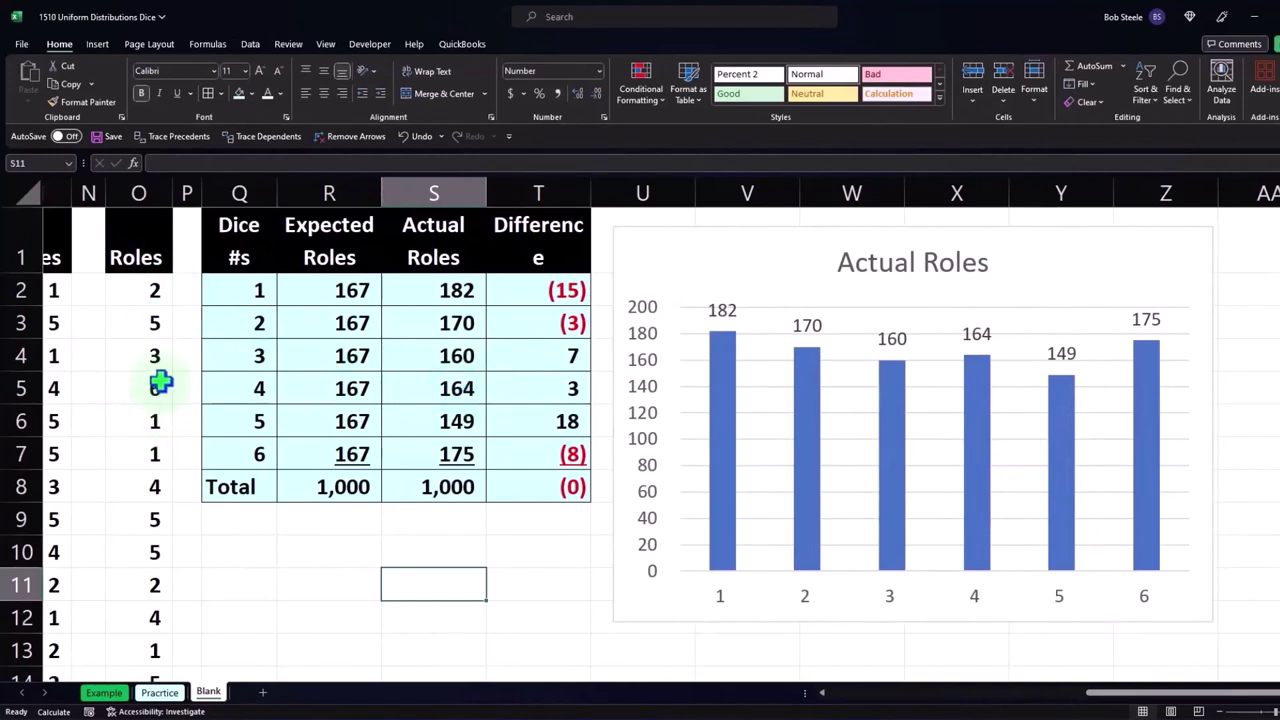
left_click(145, 293)
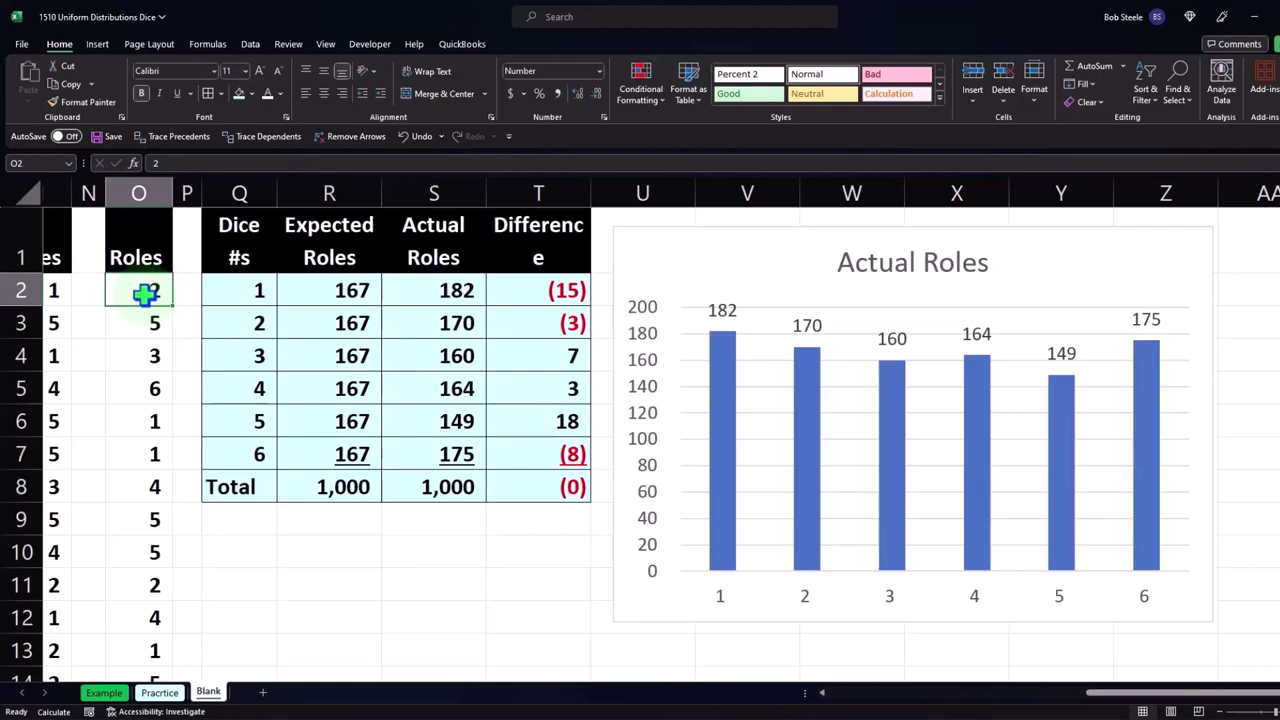
key("ctrl+shift+Down")
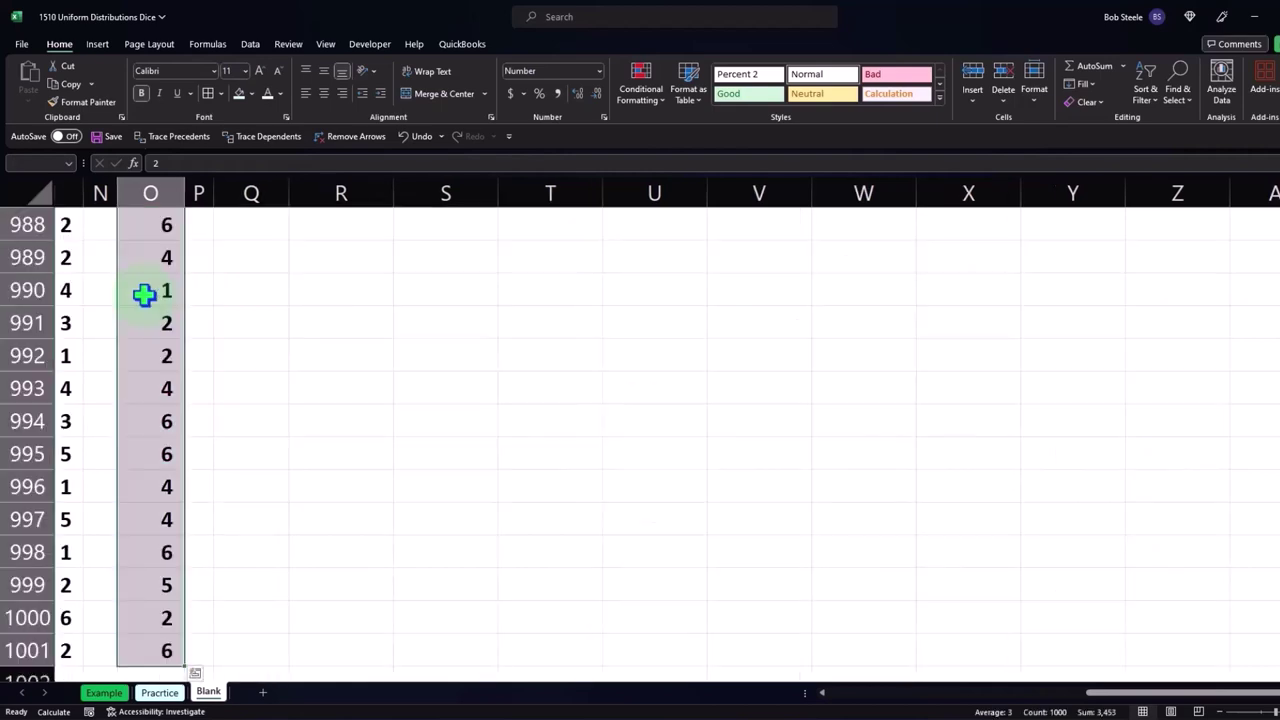
key("ctrl+BackSpace")
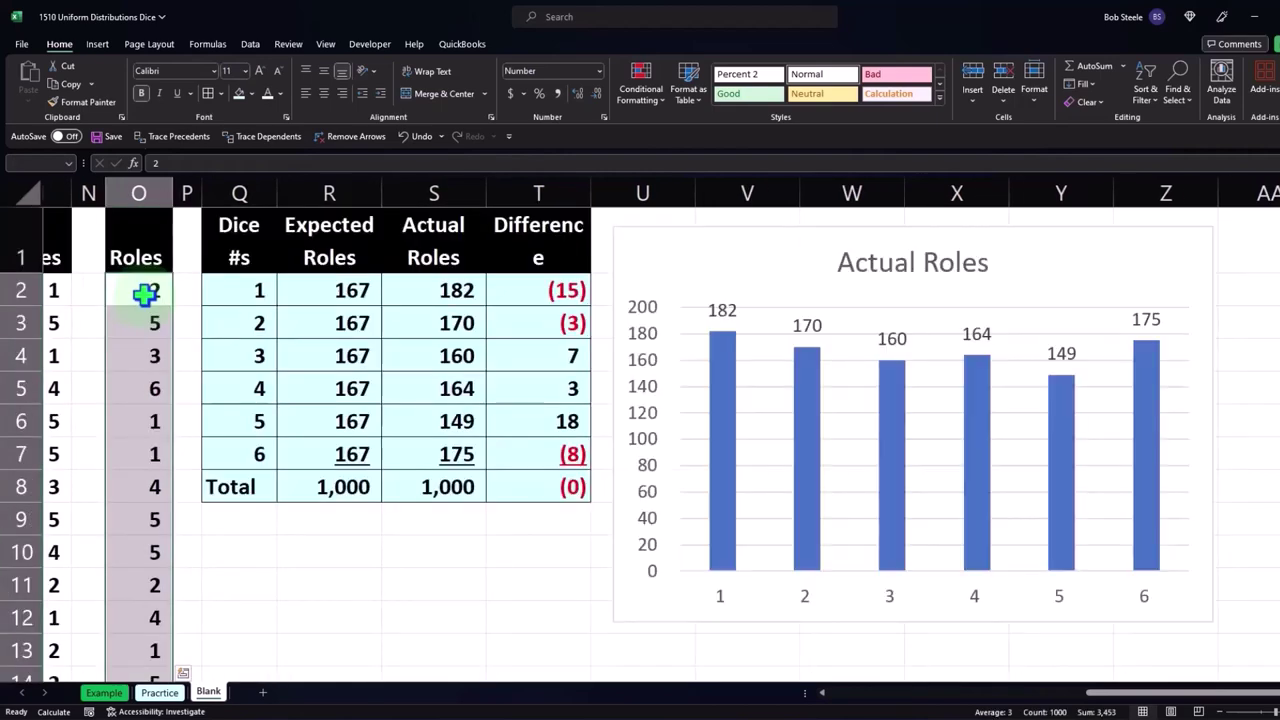
- Insert a Histogram statistic chart of the selected Roles data
left_click(97, 44)
left_click(455, 80)
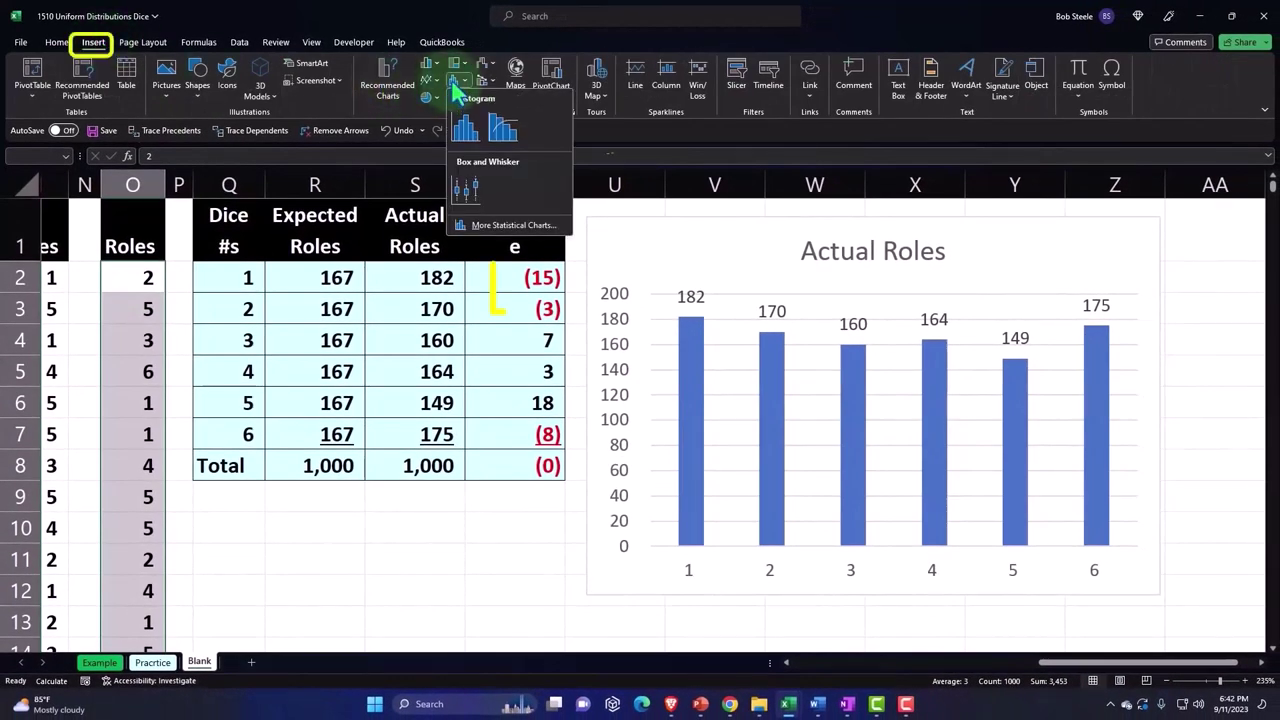
left_click(470, 140)
- Move the histogram below the Actual Roles chart and shrink it to a smaller size
mouse_move(380, 214)
left_mouse_down()
mouse_move(423, 408)
mouse_move(537, 517)
left_mouse_up()
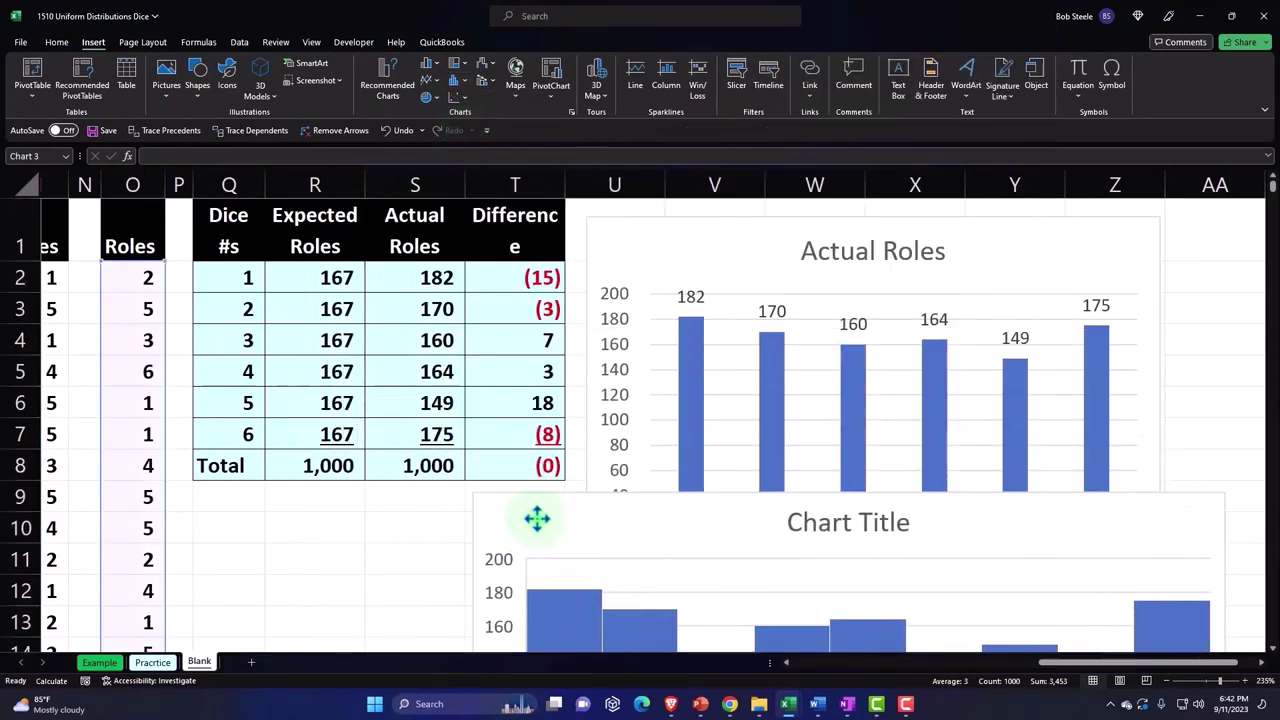
scroll(600, 371, "down", 2)
left_click_drag(600, 371, 631, 452)
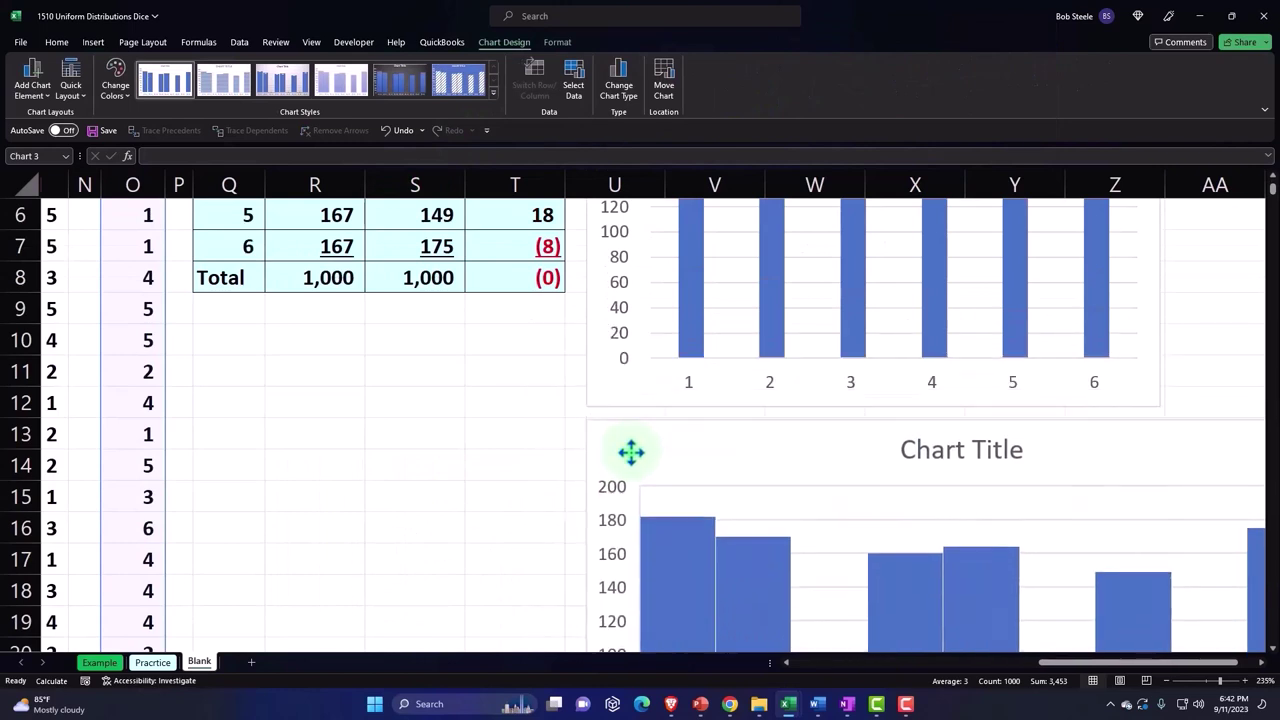
left_click_drag(1049, 677, 1213, 683)
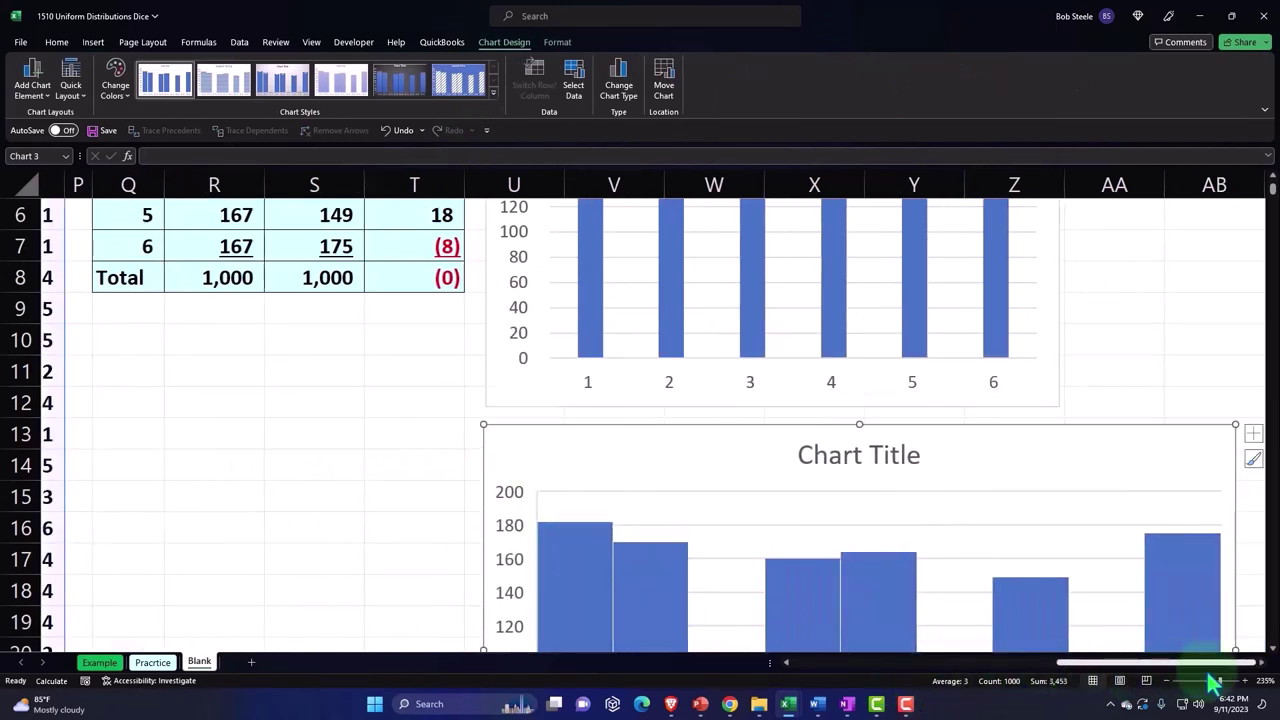
left_click_drag(1235, 425, 1063, 455)
scroll(926, 425, "down", 2)
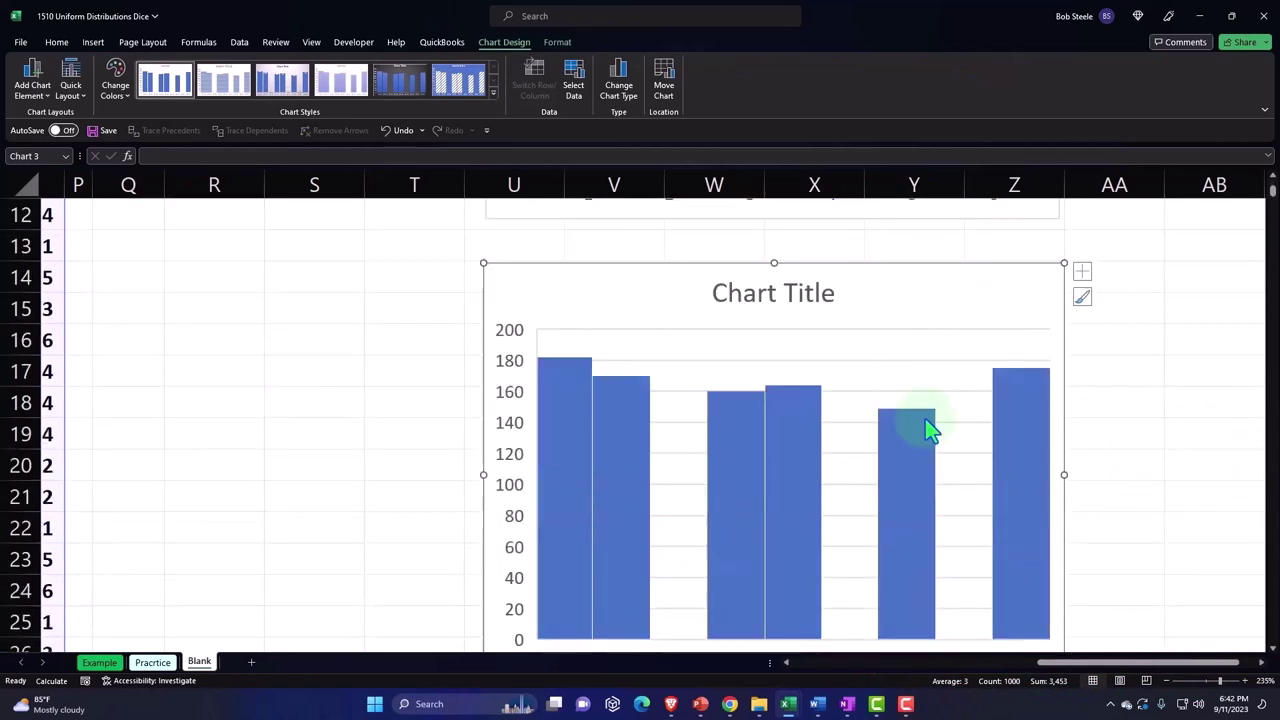
scroll(926, 430, "down", 2)
scroll(928, 428, "up", 2)
scroll(1059, 517, "down", 2)
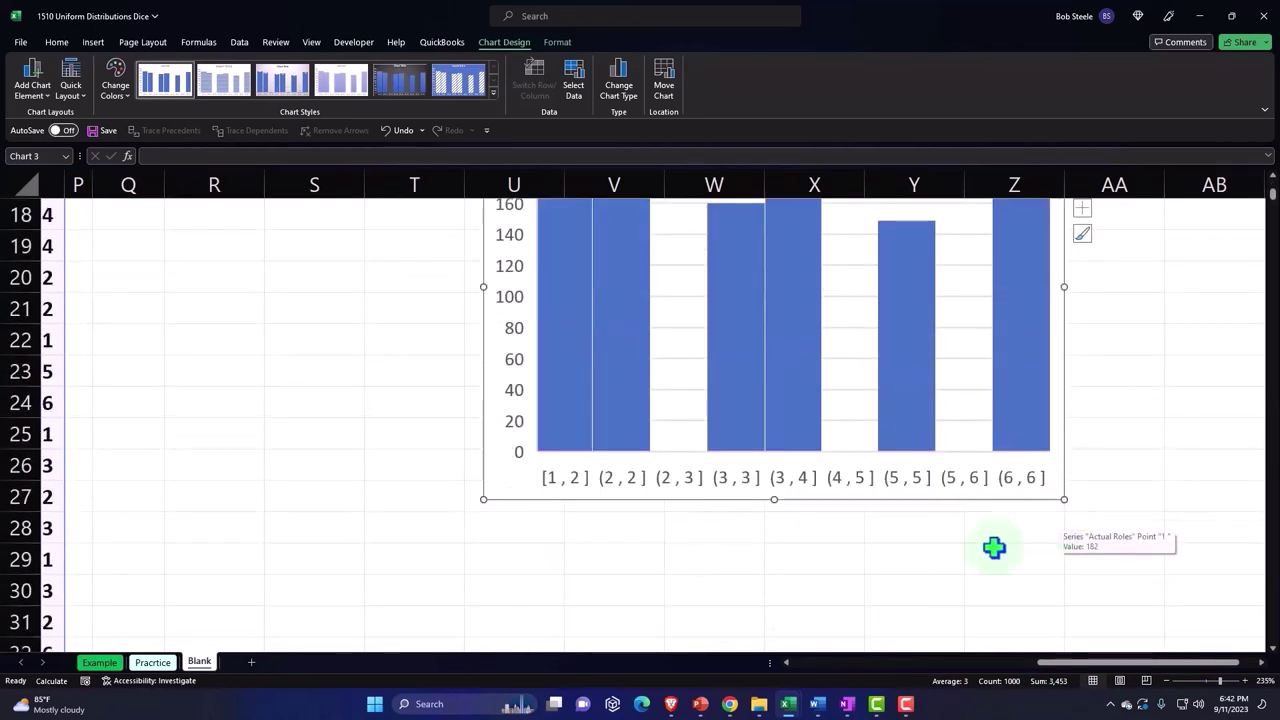
- Set the histogram axis Number of bins to 6 in Format Axis
double_click(866, 487)
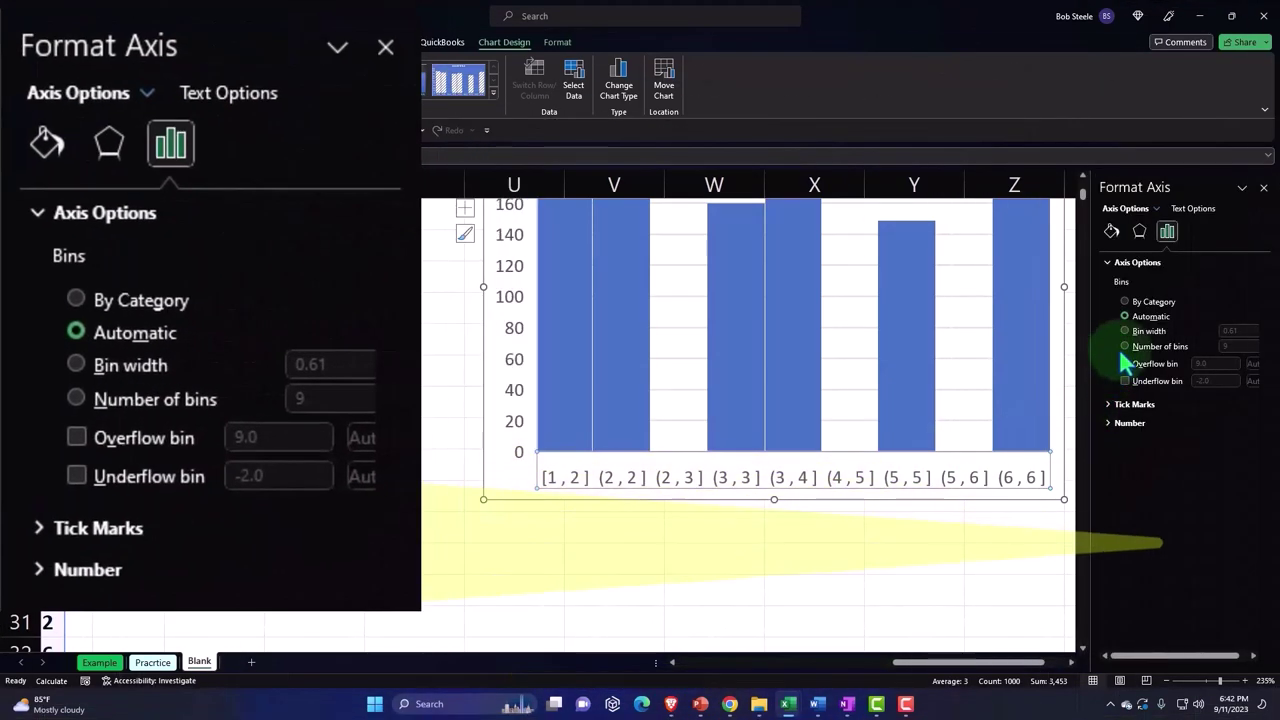
left_click(1125, 346)
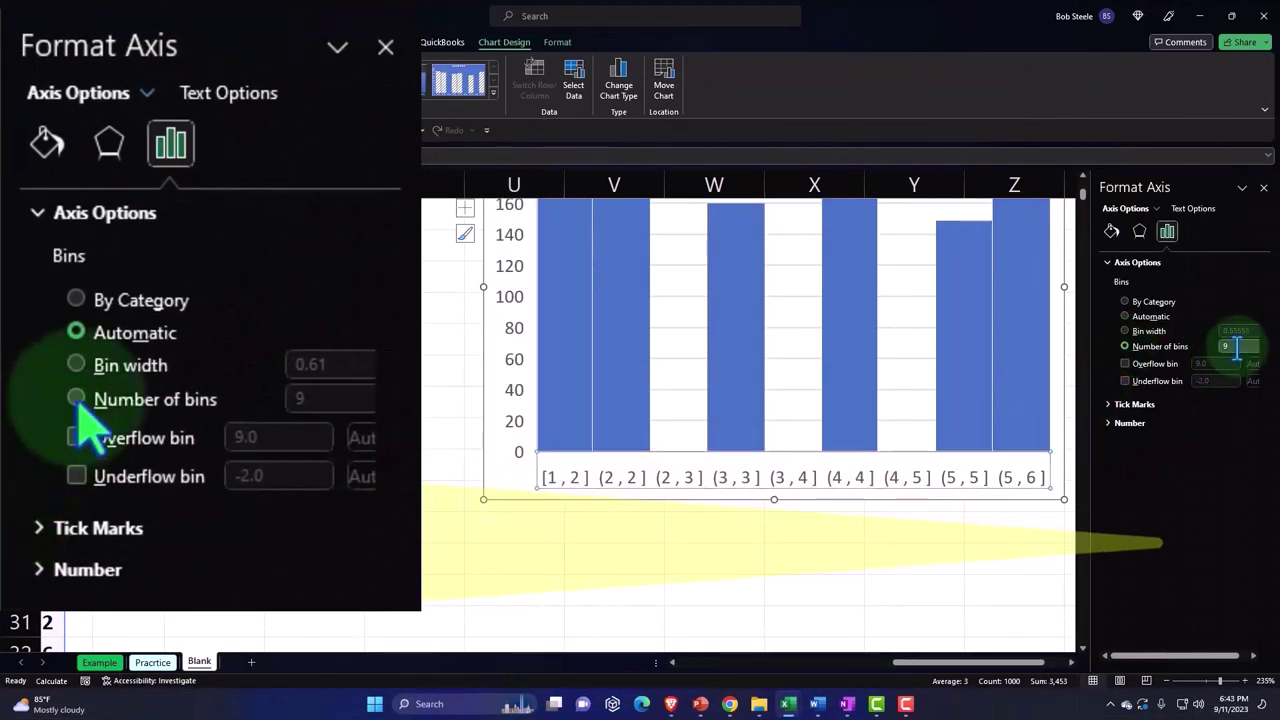
double_click(1236, 346)
type("6")
key("Tab")
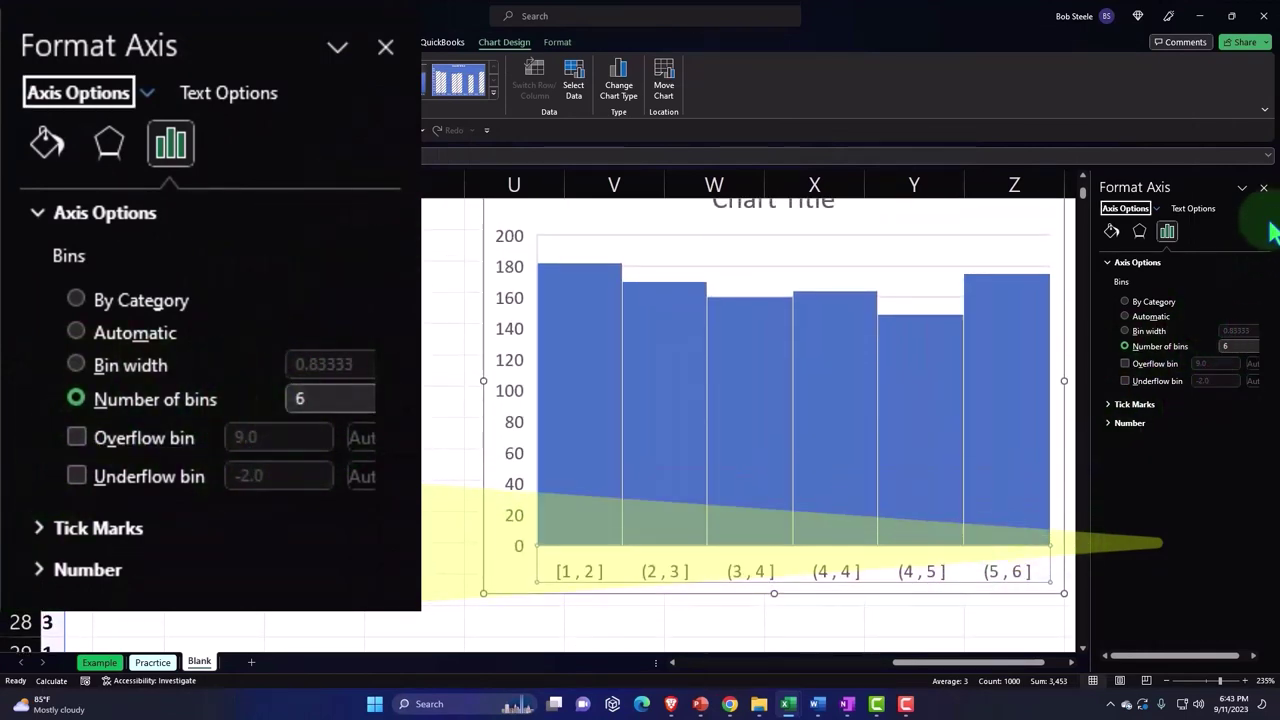
left_click(1264, 188)
scroll(1206, 451, "up", 2)
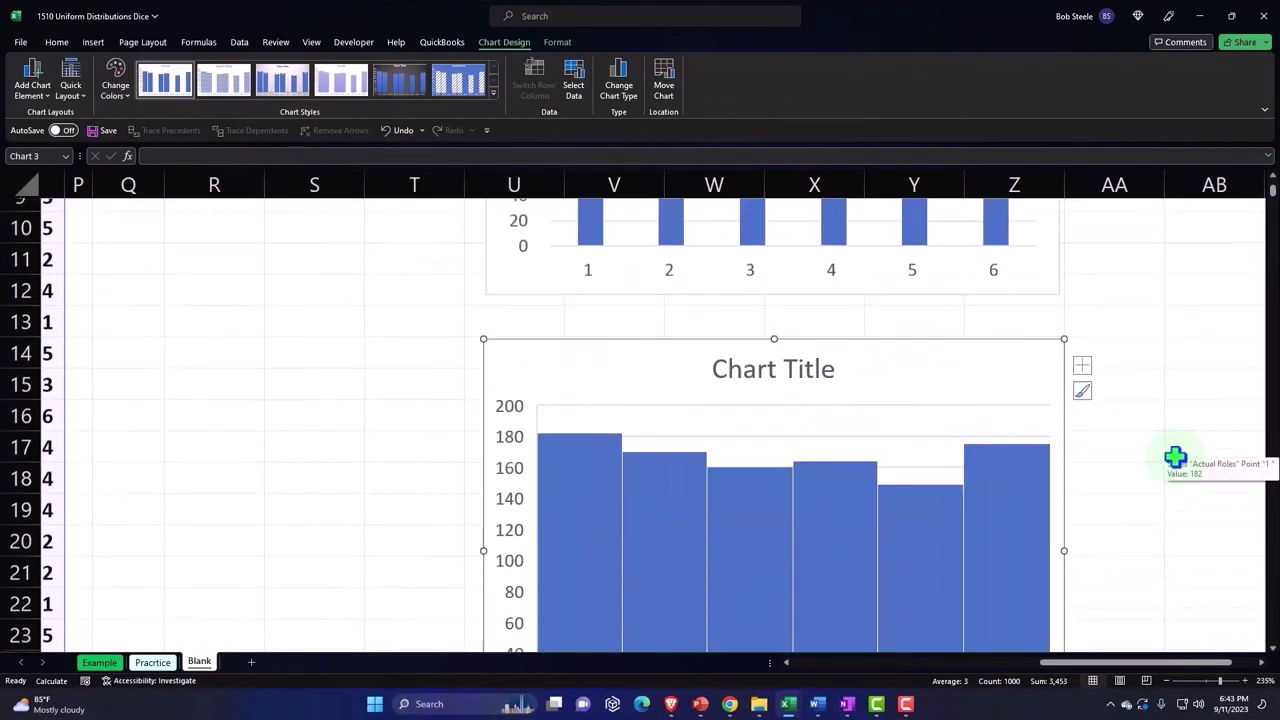
scroll(1132, 426, "down", 1)
- Add data labels 182, 170, 160, 164, 149, 175 to the histogram bars
left_click(1083, 272)
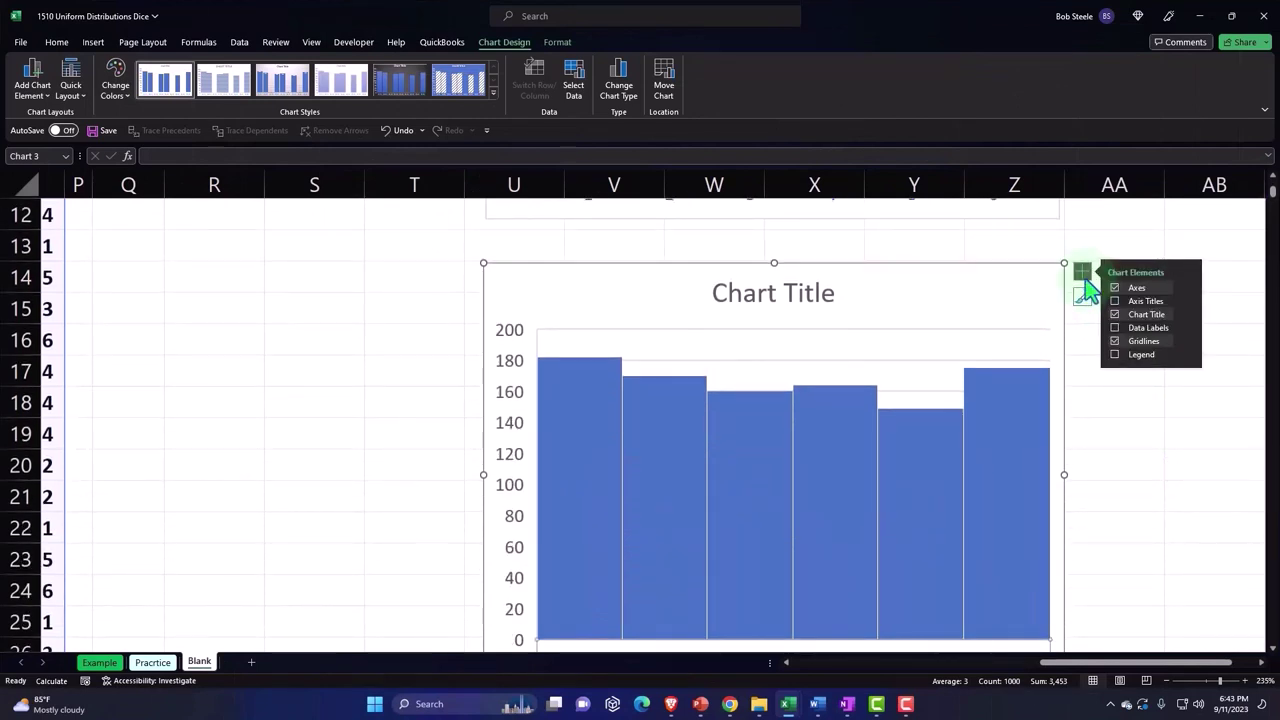
left_click(1115, 328)
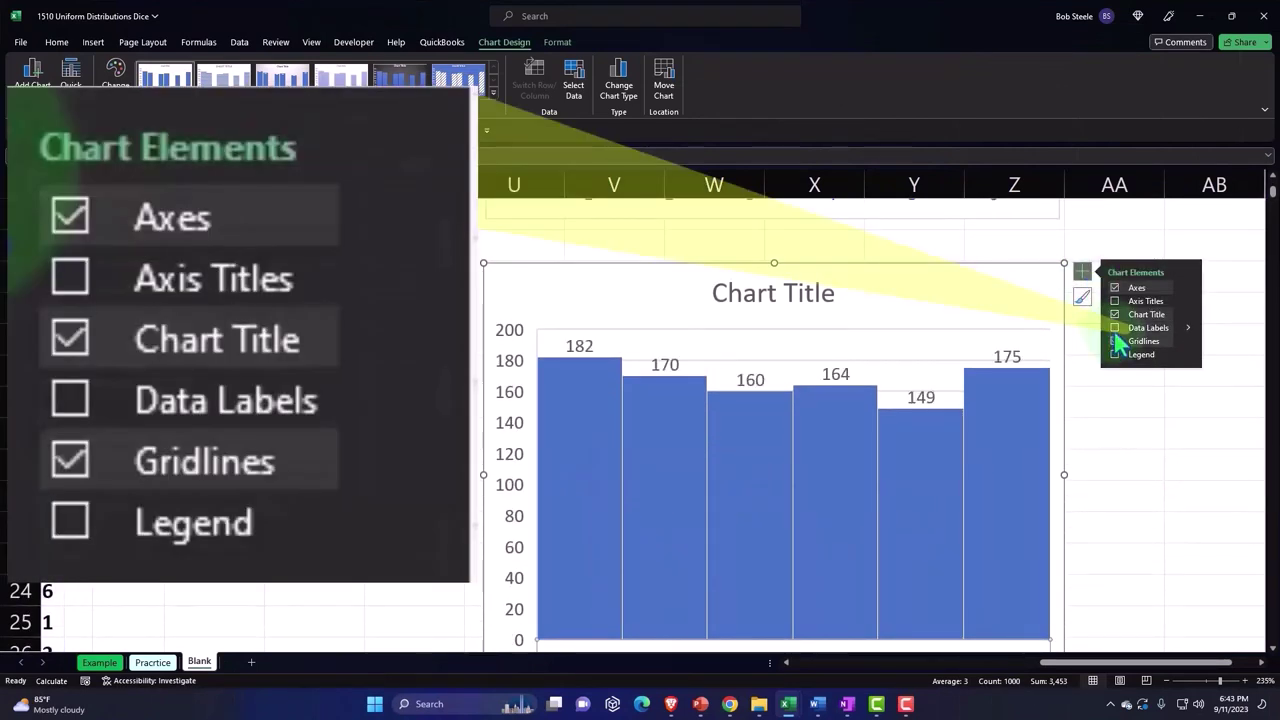
left_click(1190, 432)
scroll(923, 497, "up", 4)
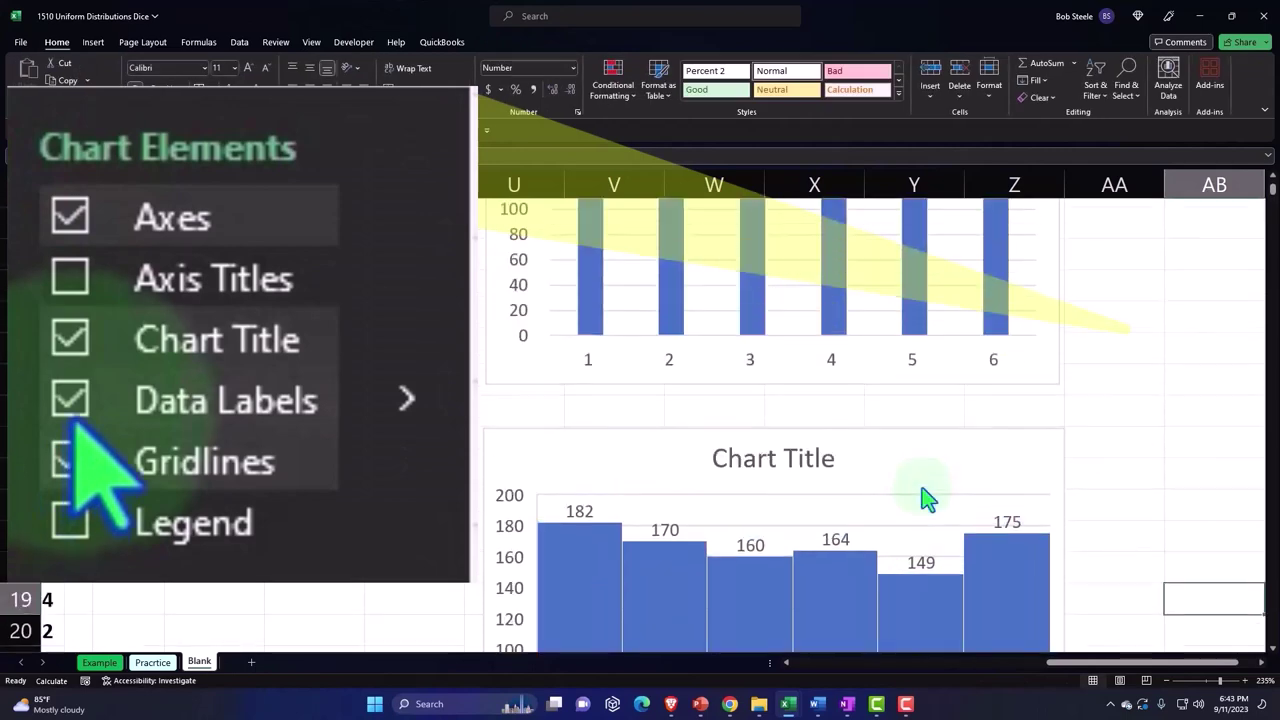
- Delete the histogram's placeholder Chart Title and compare it with the Actual Roles chart
scroll(803, 450, "up", 3)
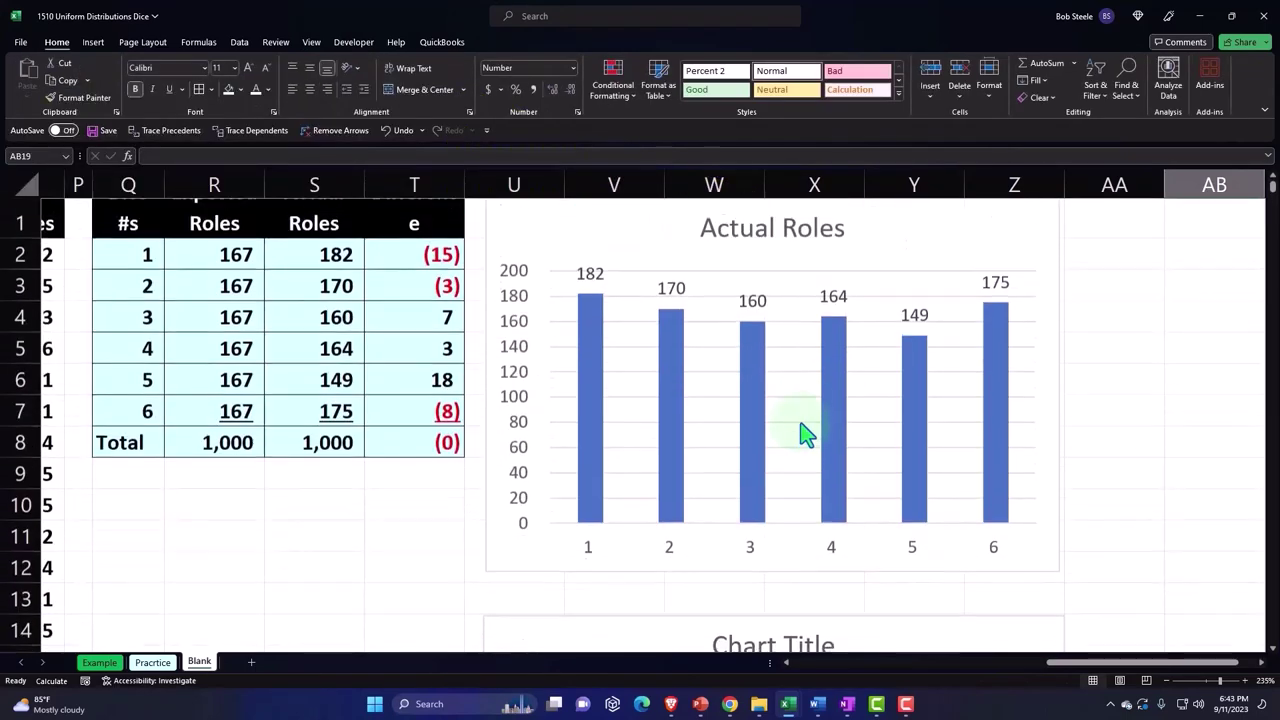
scroll(803, 388, "down", 3)
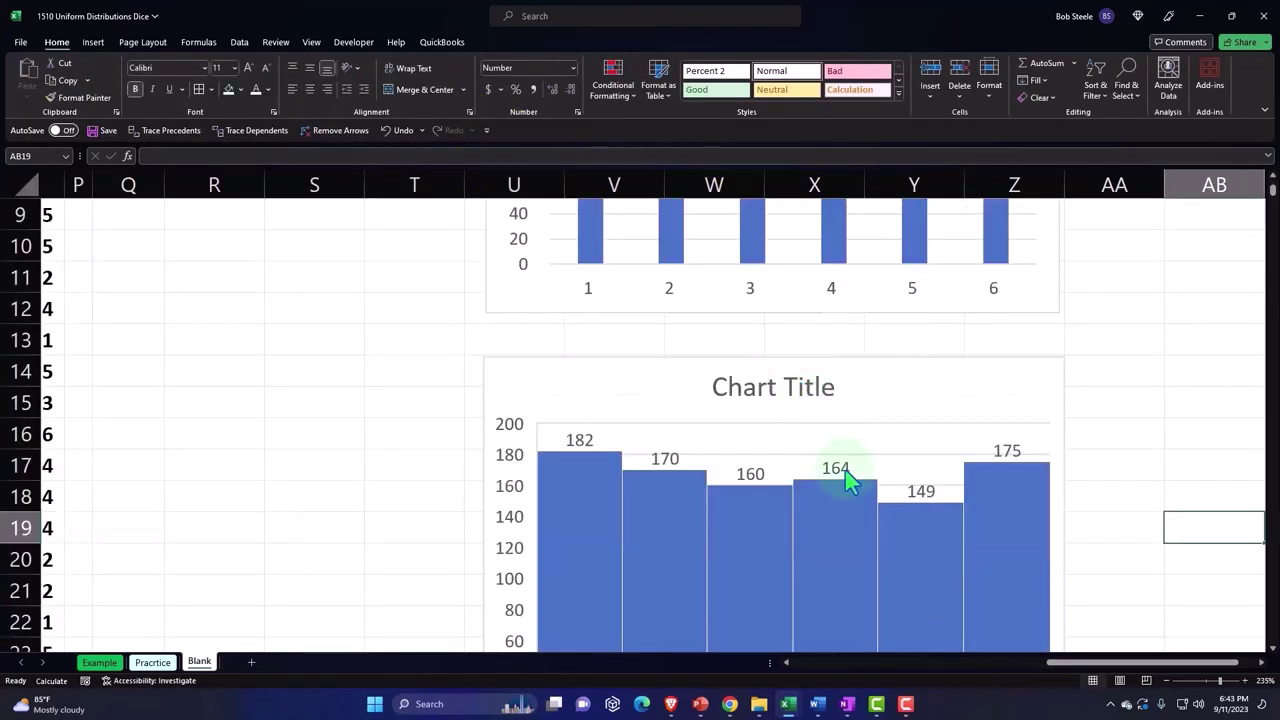
left_click(812, 393)
key("Delete")
scroll(815, 395, "up", 3)
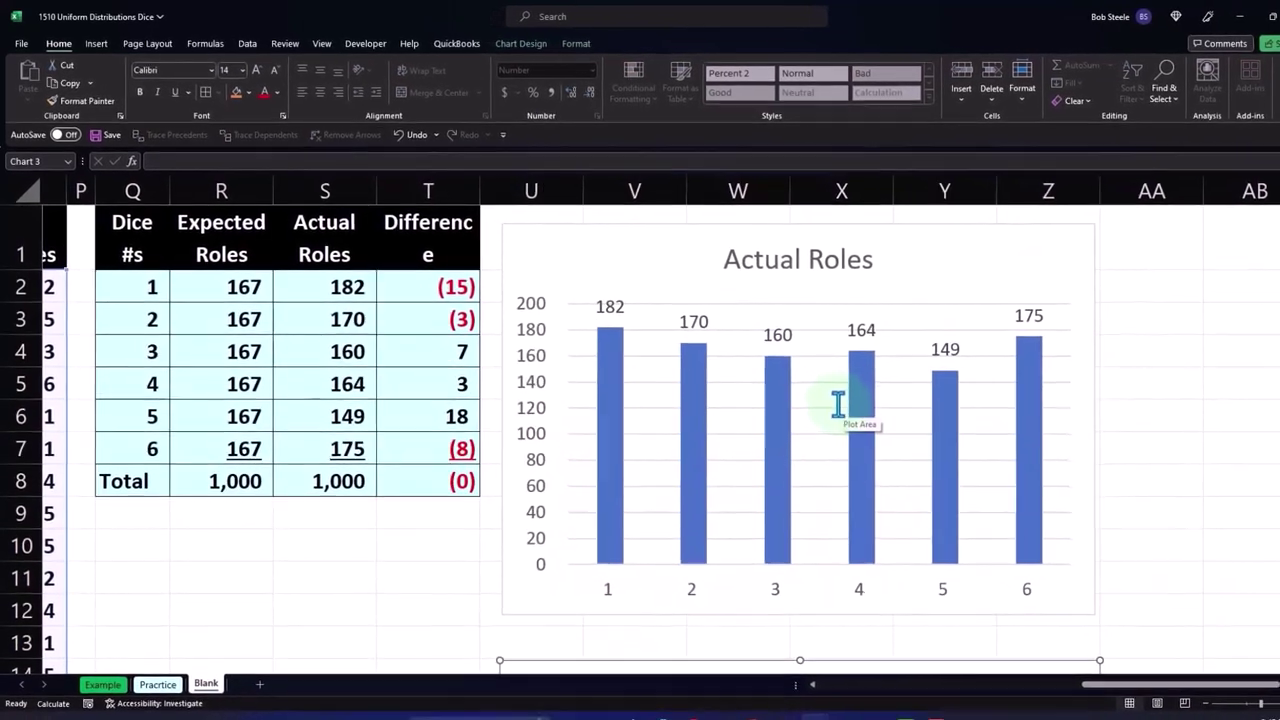
scroll(838, 403, "down", 3)
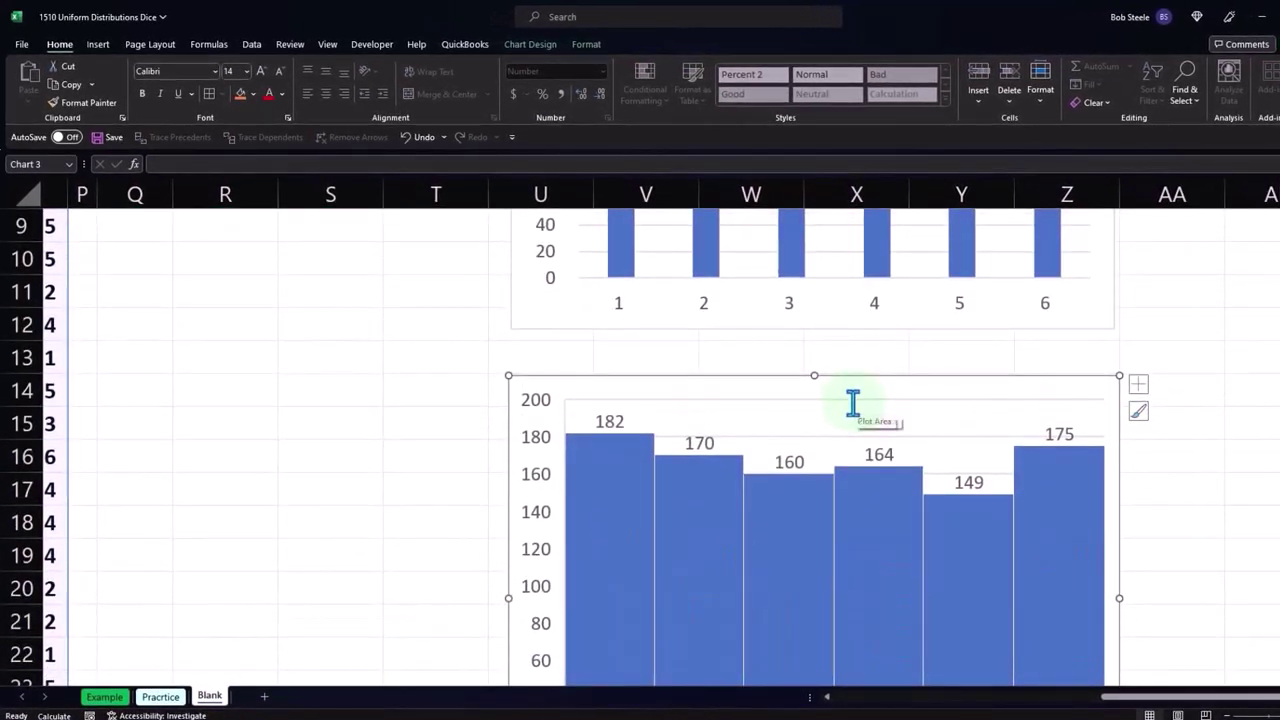
scroll(852, 403, "down", 1)
scroll(850, 412, "up", 4)
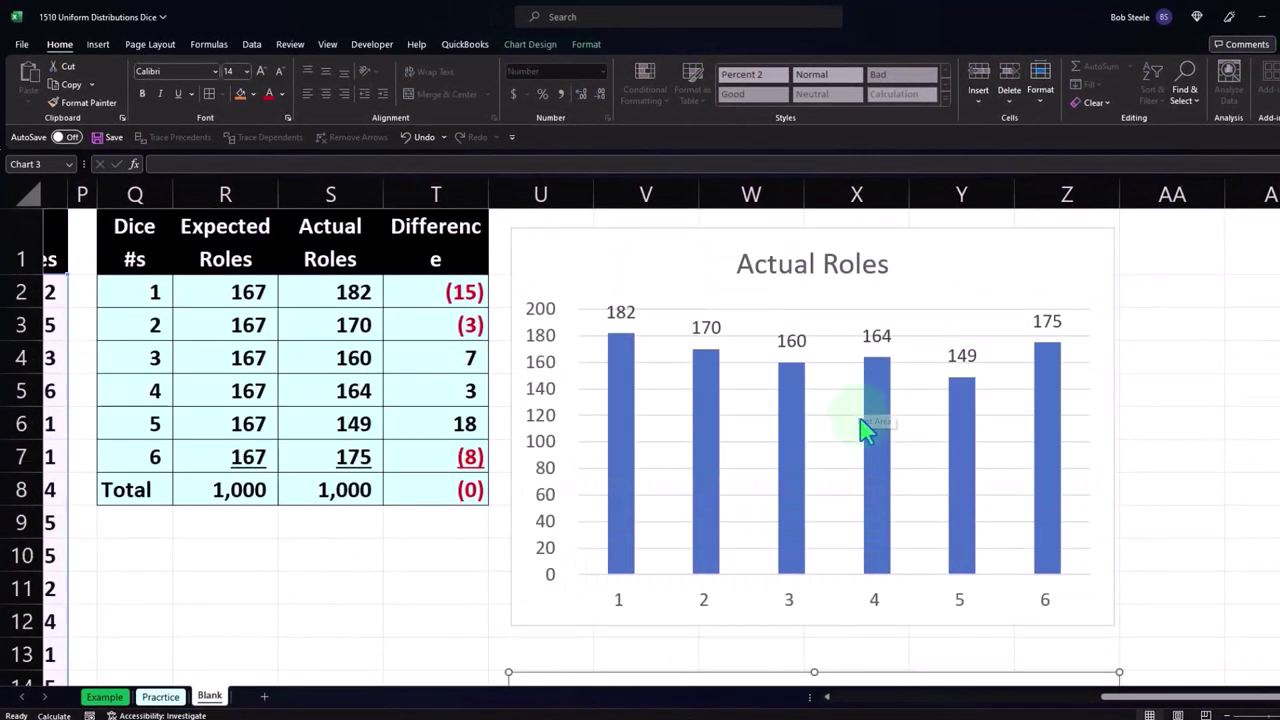
scroll(846, 455, "down", 5)
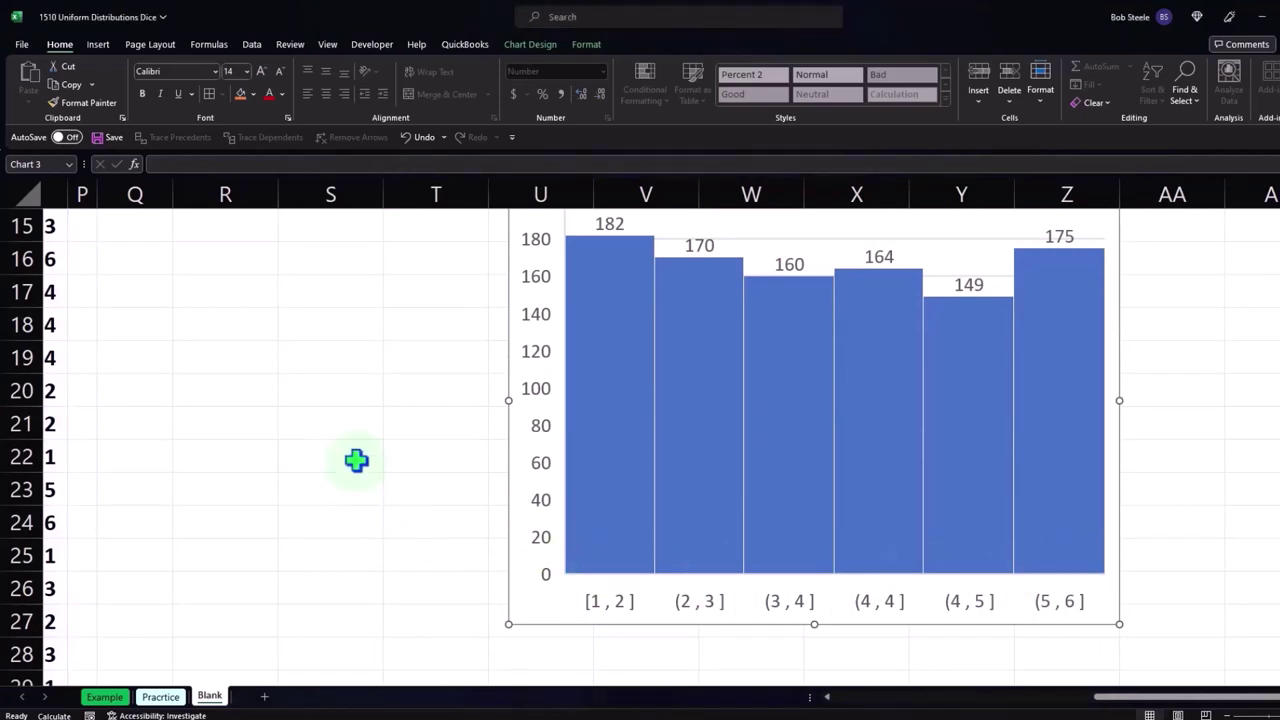
scroll(356, 460, "up", 5)
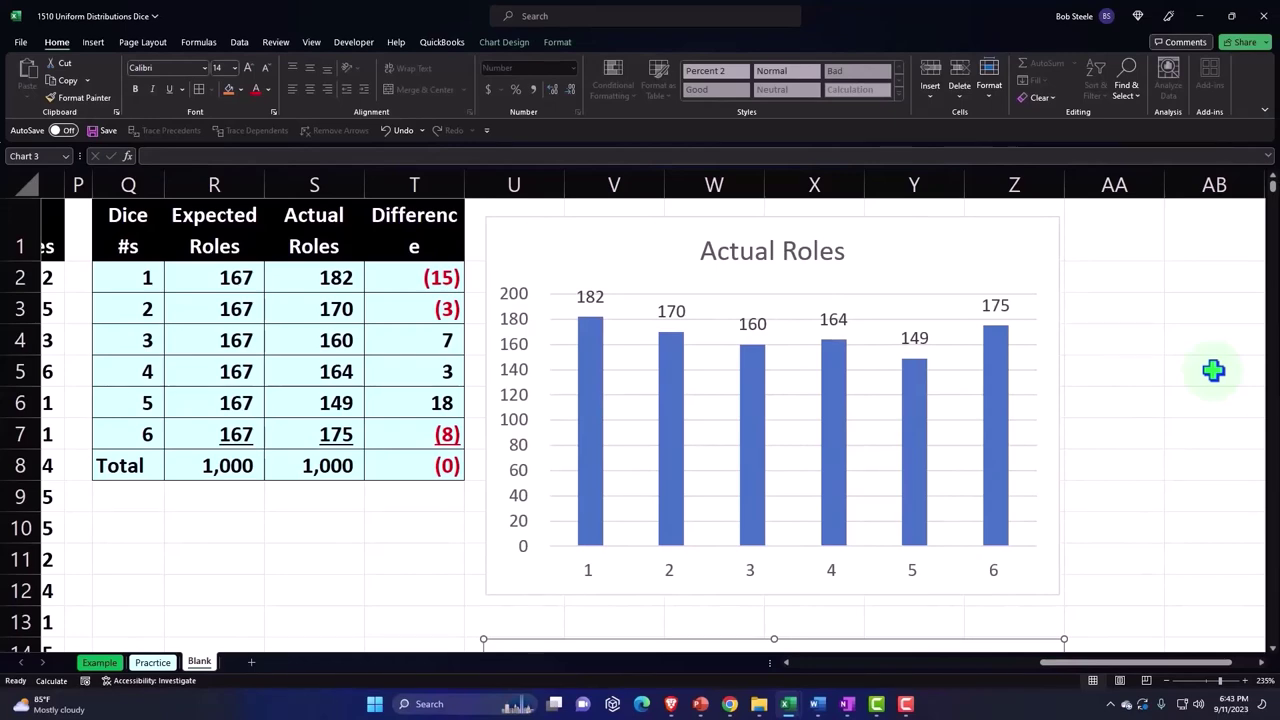
scroll(1170, 381, "down", 3)
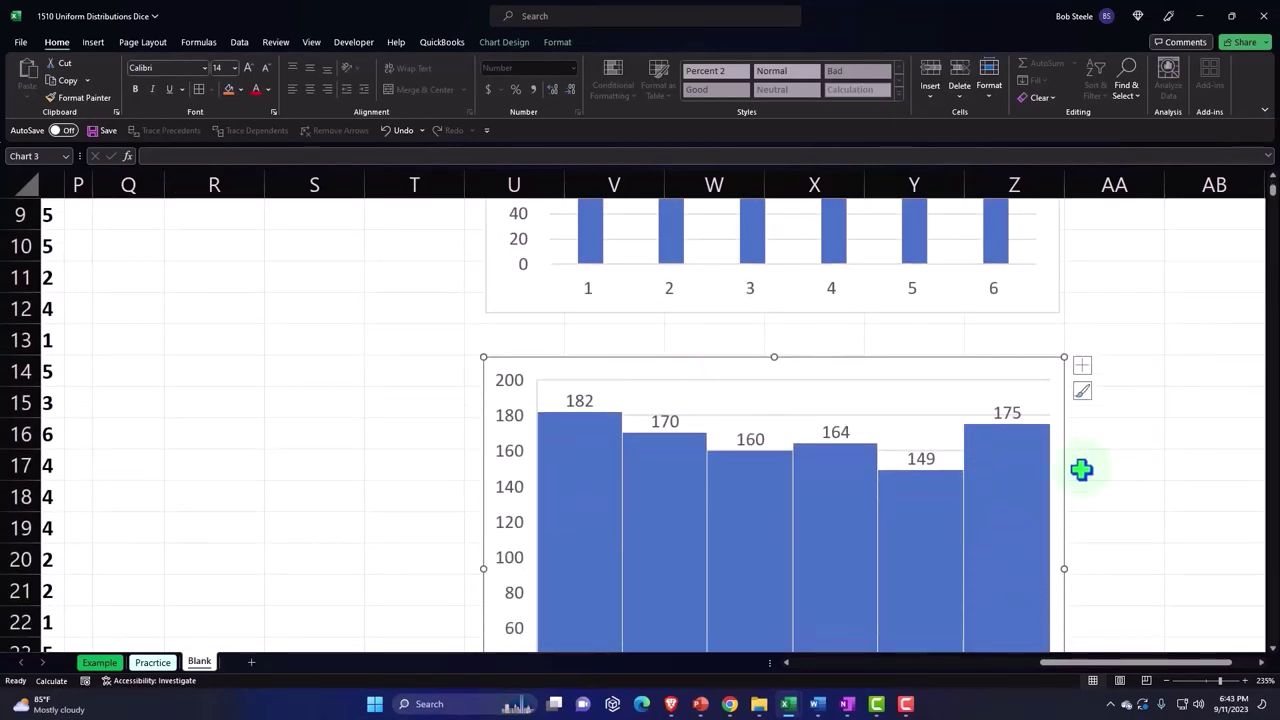
scroll(1081, 469, "up", 3)
- Re-enter =RANDBETWEEN(1,6) in cell M3 so the Roles rolls recalculate
left_click(204, 334)
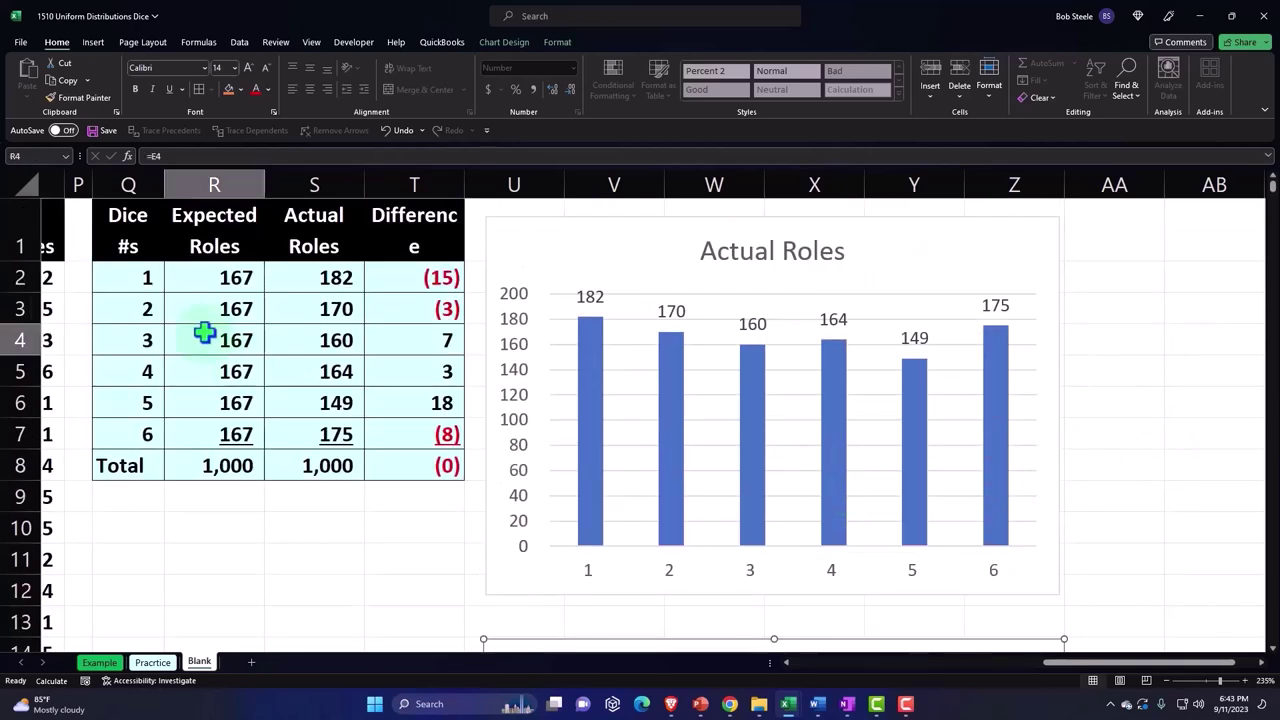
key("Left")
key("Left")
key("Left")
key("Left")
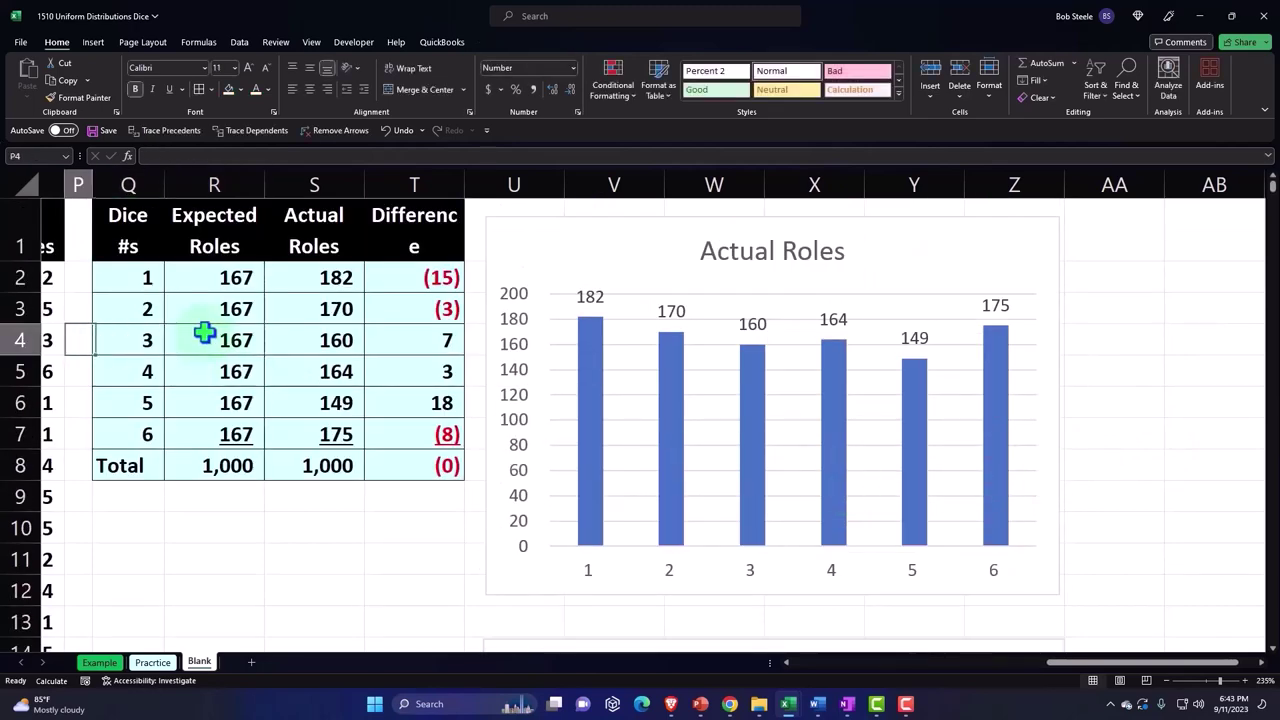
key("Left")
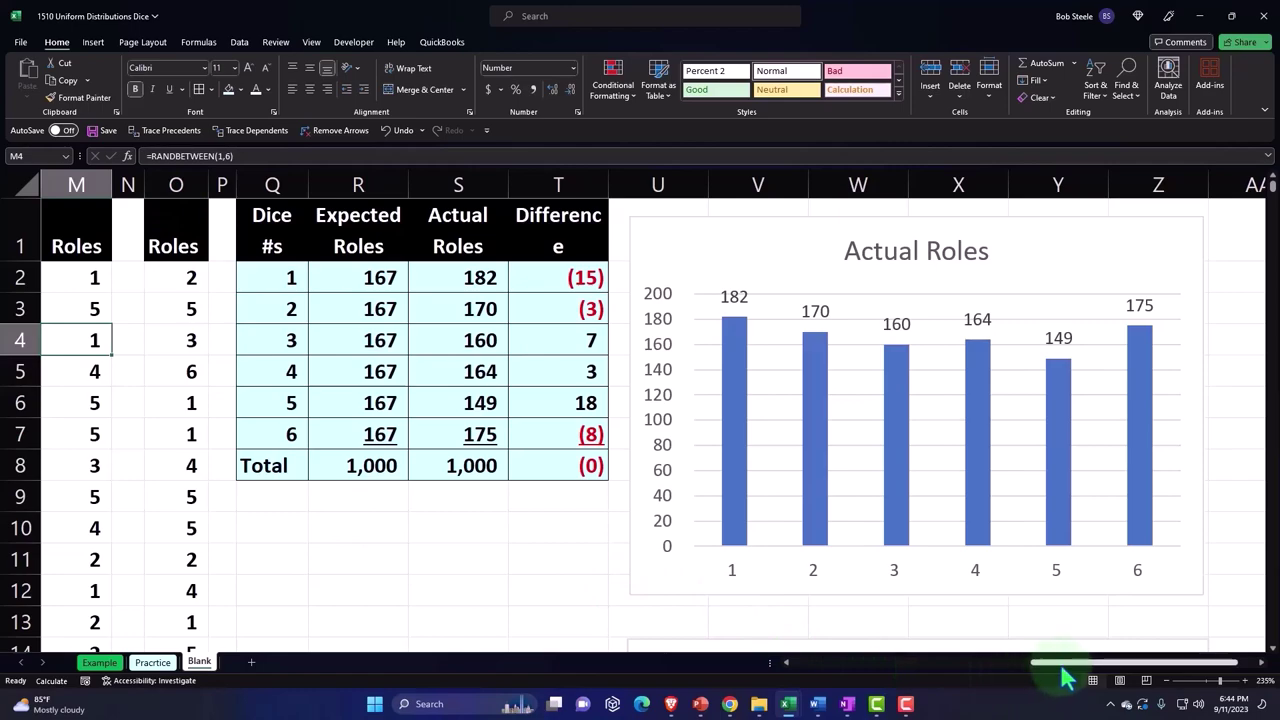
left_click_drag(1057, 668, 1048, 668)
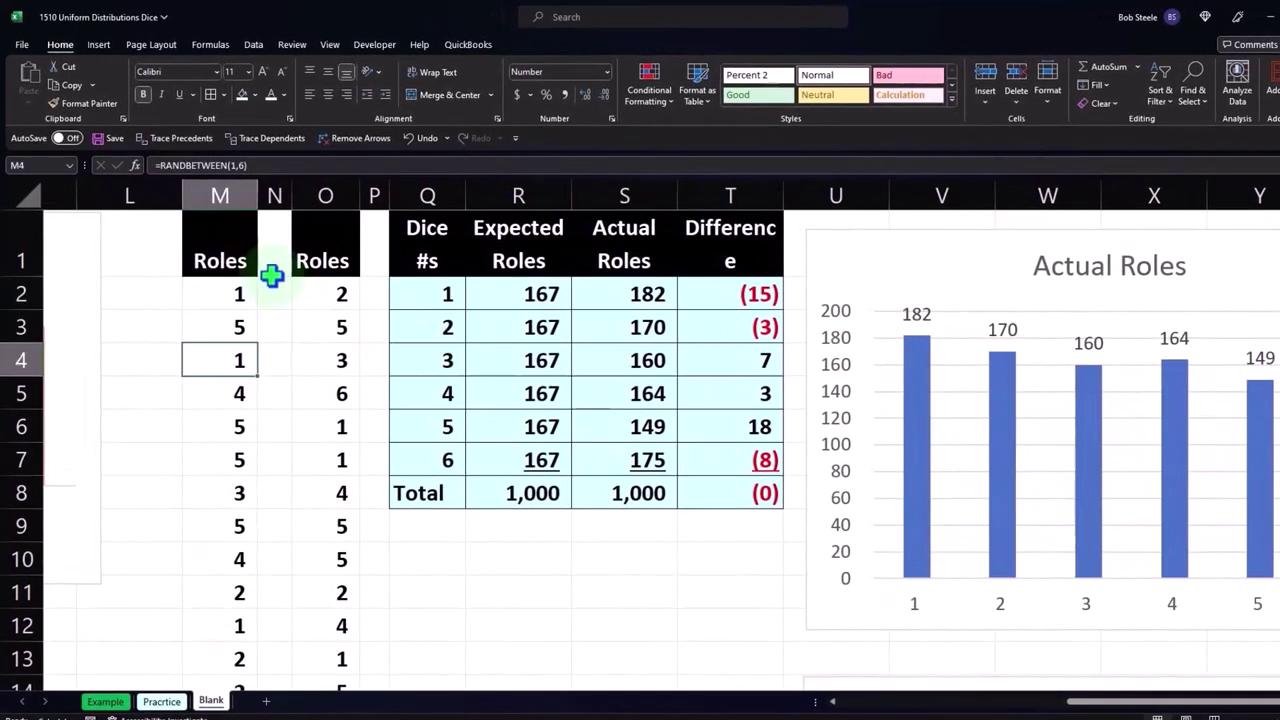
double_click(222, 332)
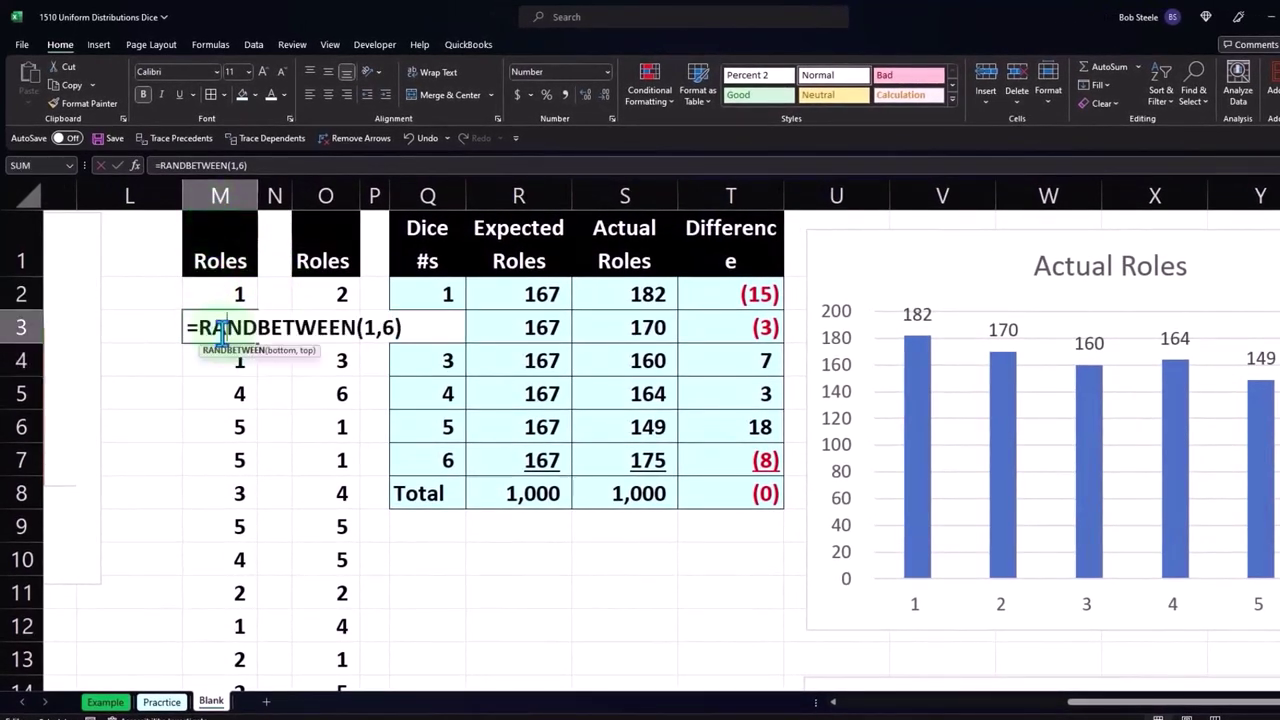
key("Return")
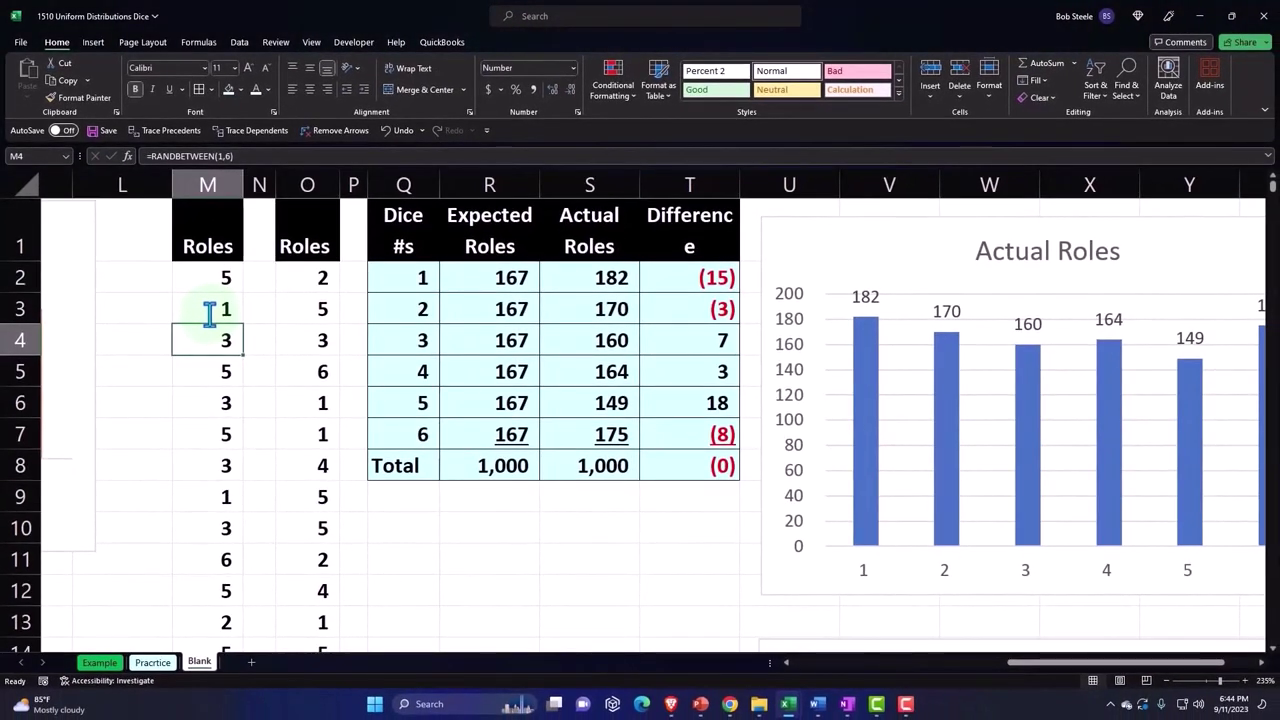
- Copy the entire Roles column M
left_click(208, 190)
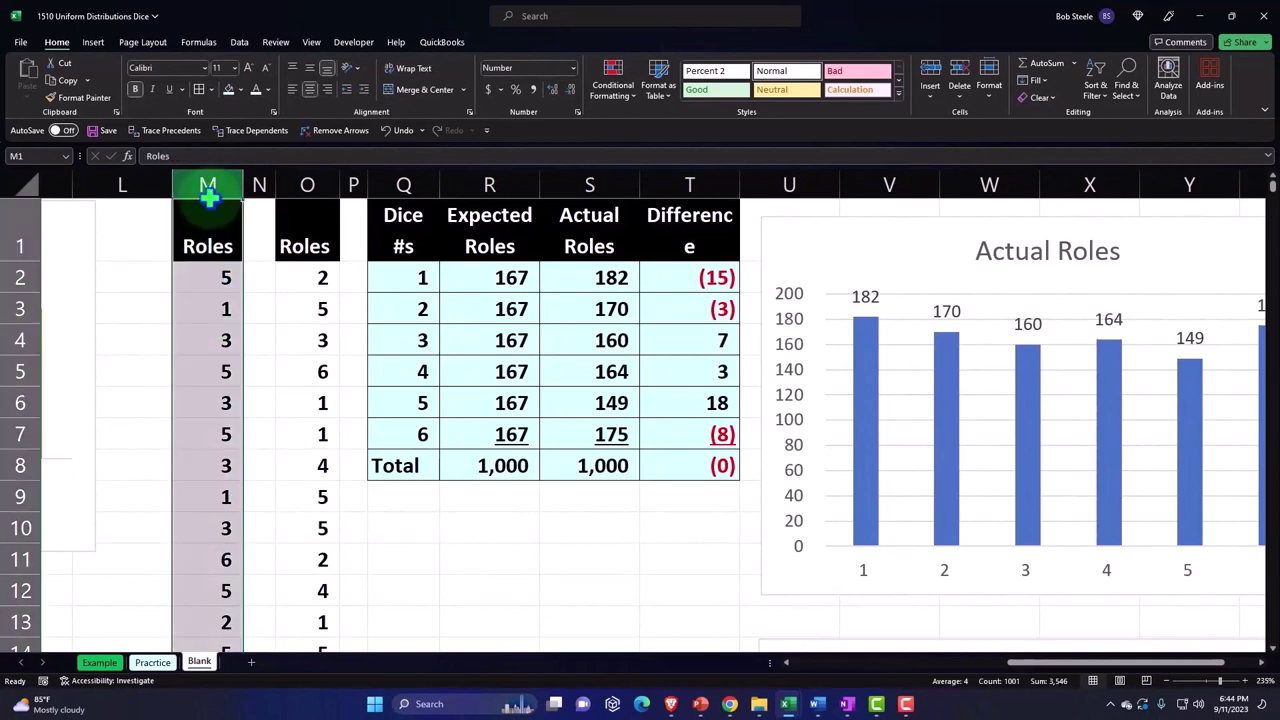
left_click(208, 340)
left_click(200, 306, "shift")
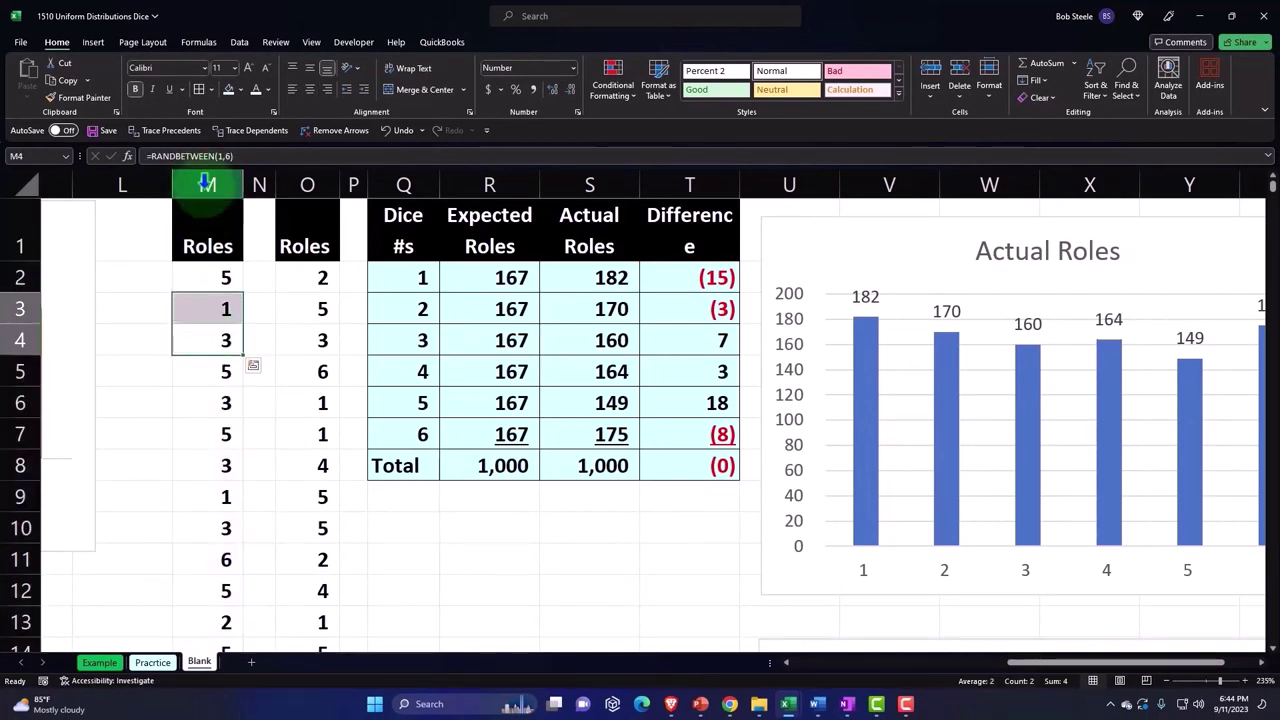
left_click(204, 186)
right_click(220, 310)
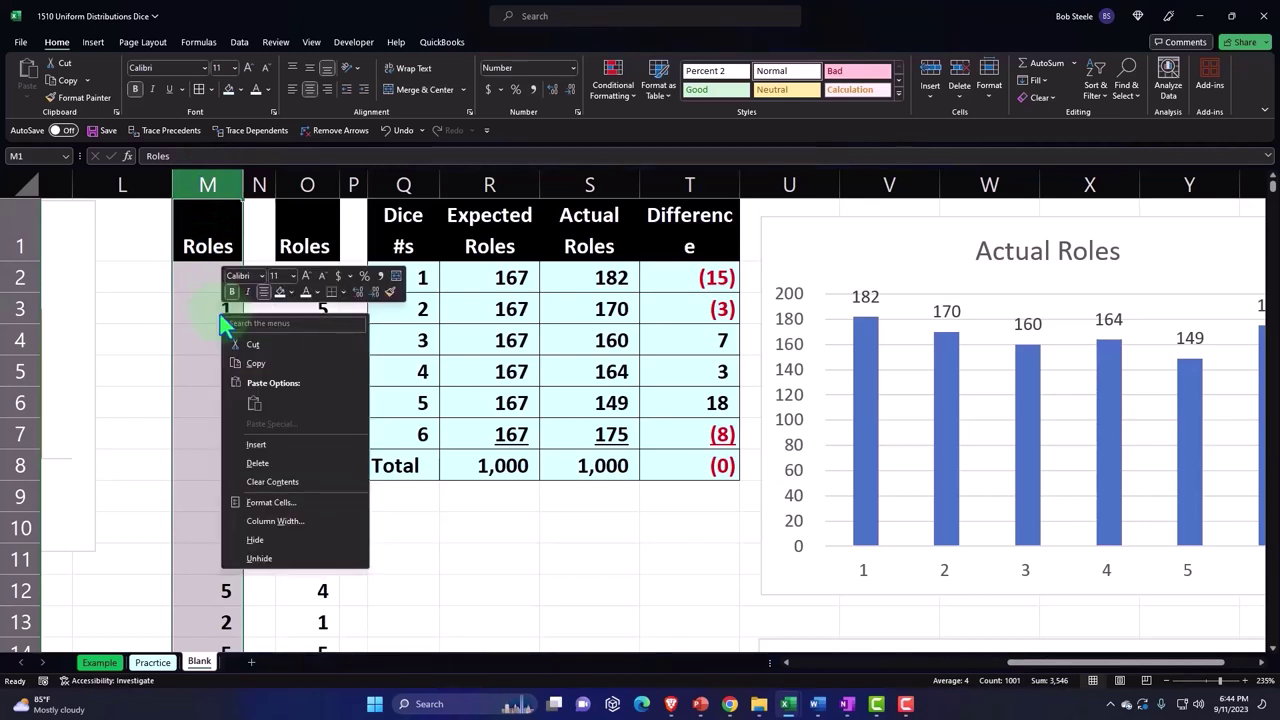
left_click(255, 364)
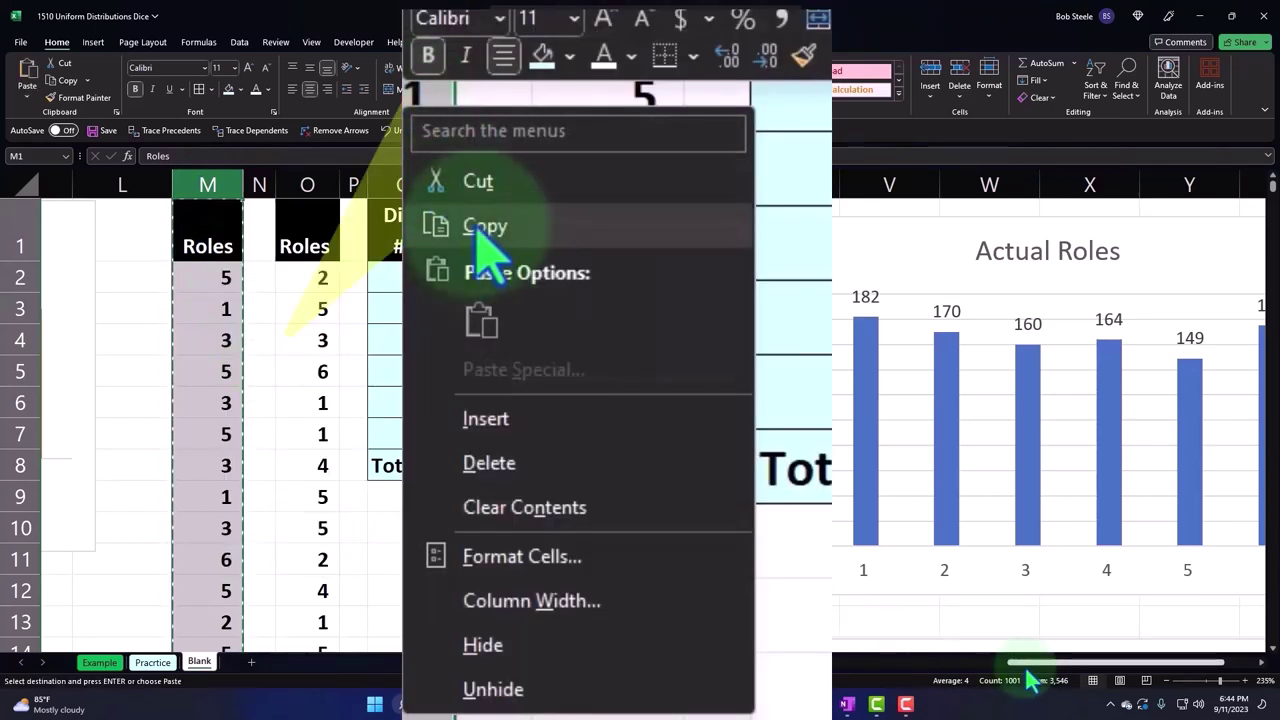
- Paste the Roles column as values into AB1 and AC1
scroll(1195, 600, "right", 3)
left_click(1213, 420)
key("Right")
key("Right")
key("Right")
key("Right")
key("Right")
key("Right")
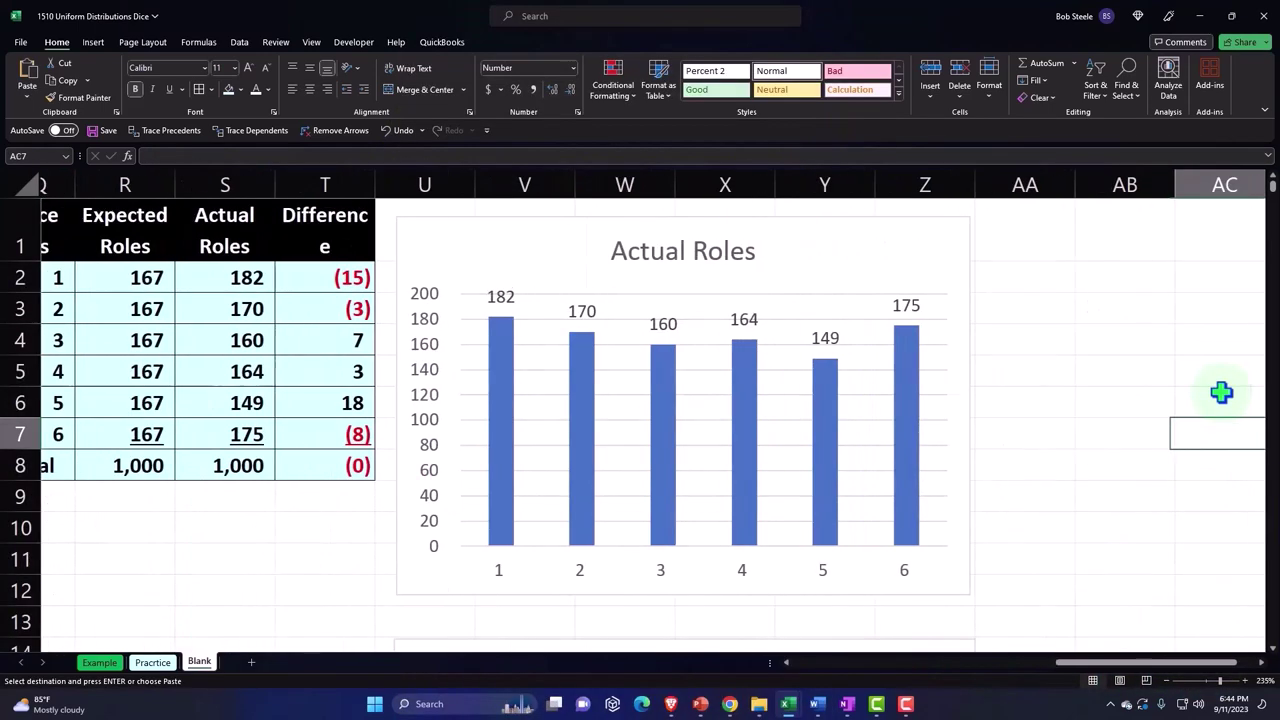
right_click(700, 236)
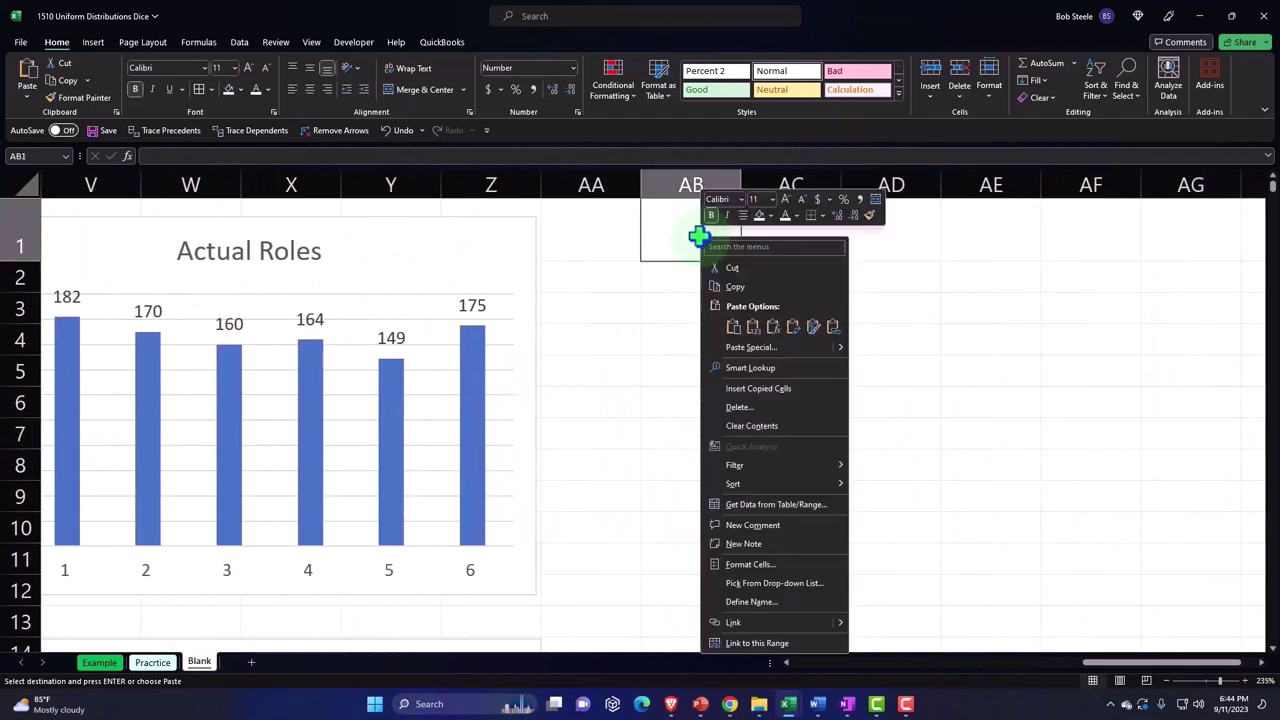
left_click(753, 327)
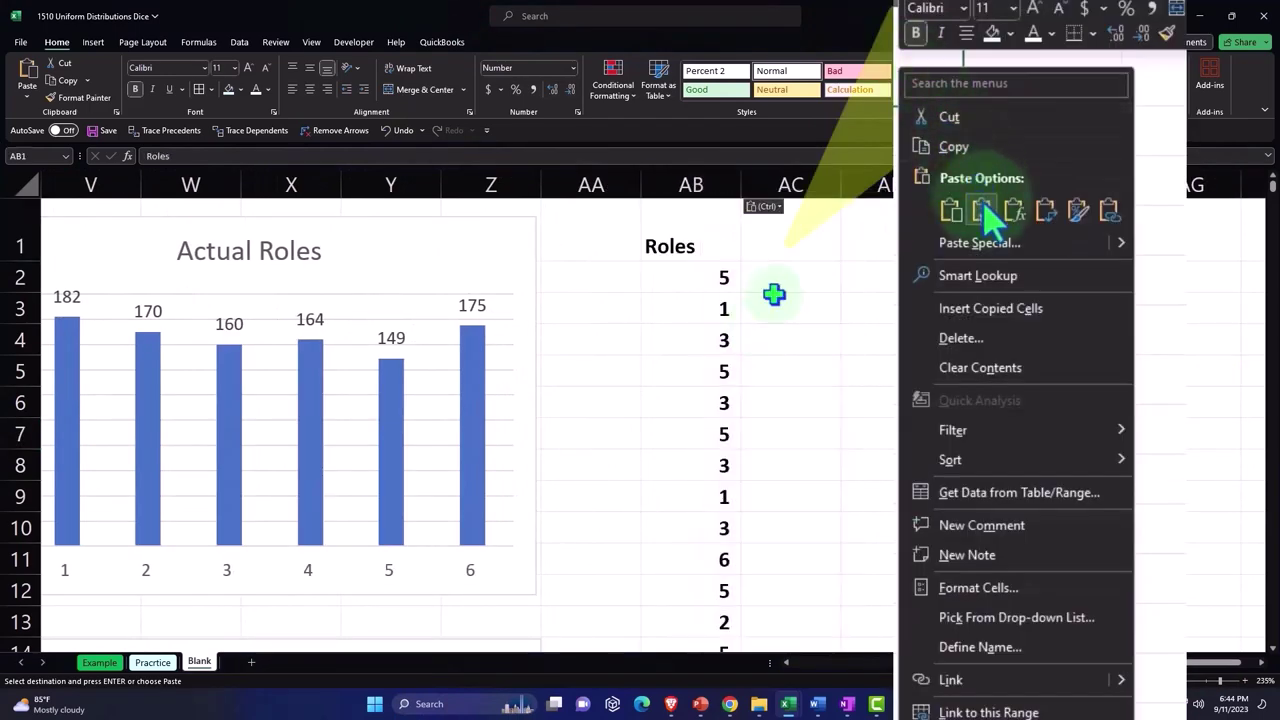
left_click(795, 229)
right_click(795, 236)
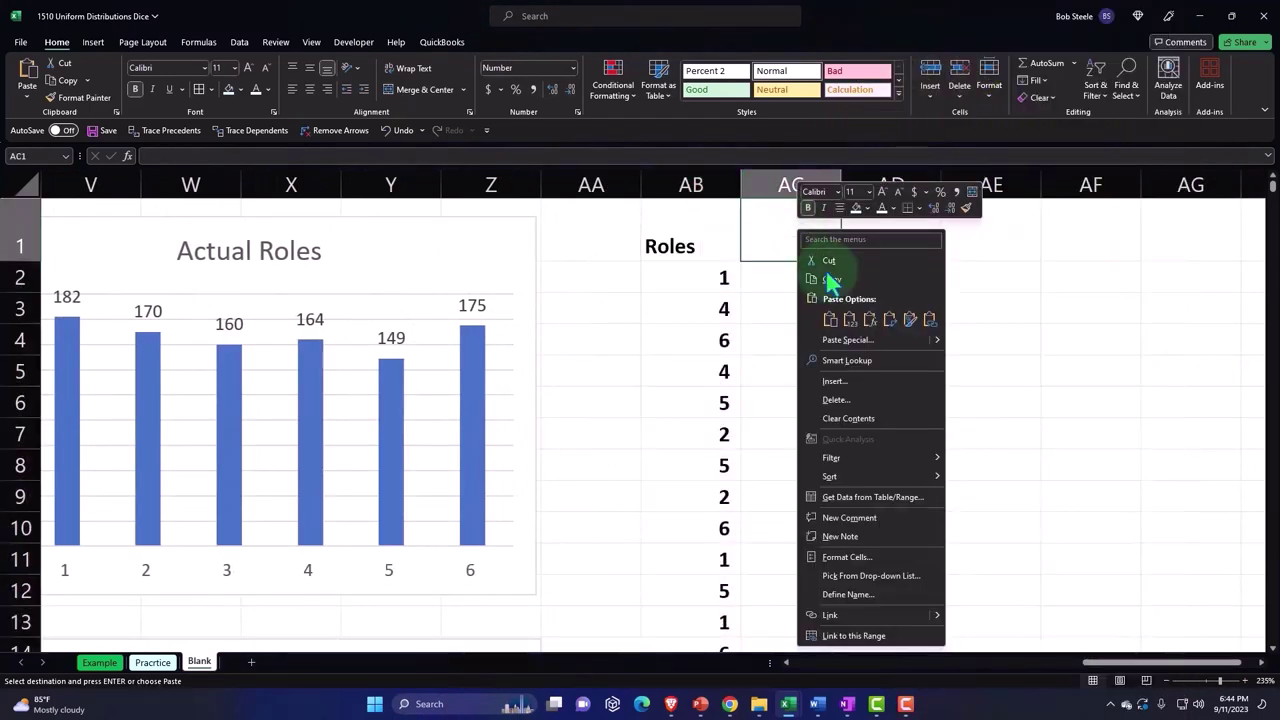
left_click(848, 327)
- Paste the Roles column as values into AD1 and AE1
left_click(893, 242)
right_click(894, 246)
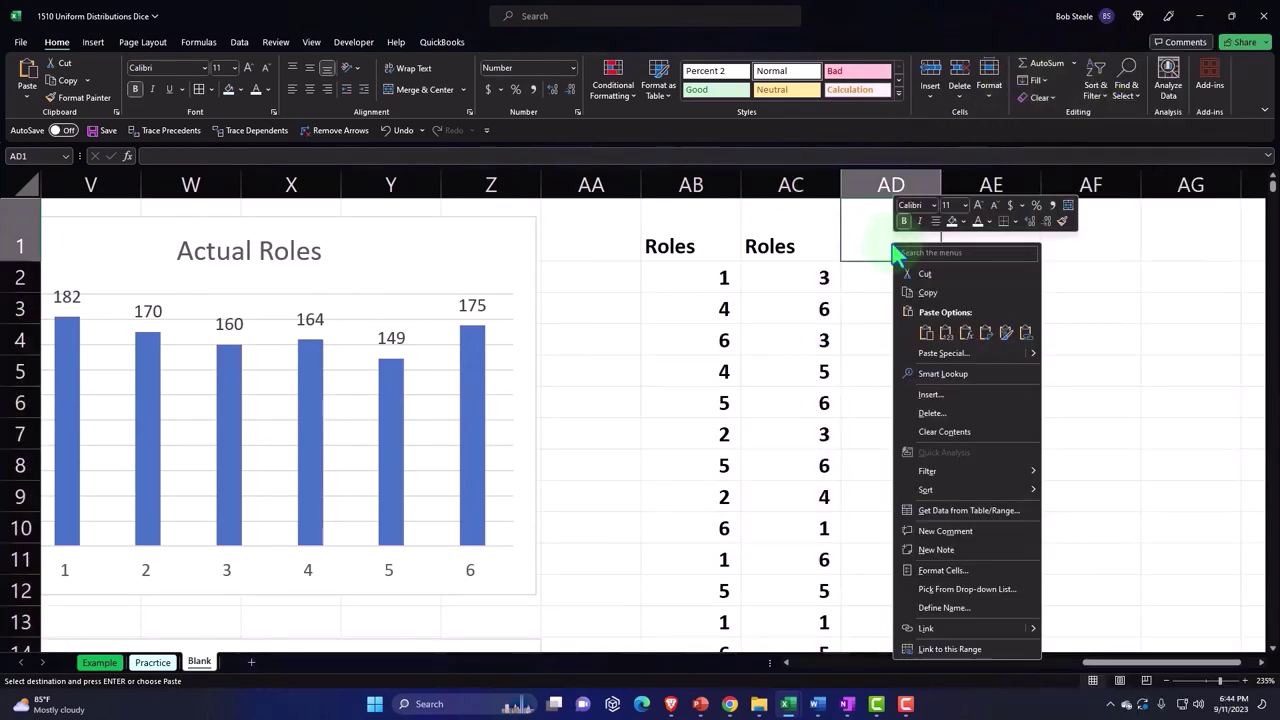
left_click(942, 331)
left_click(966, 243)
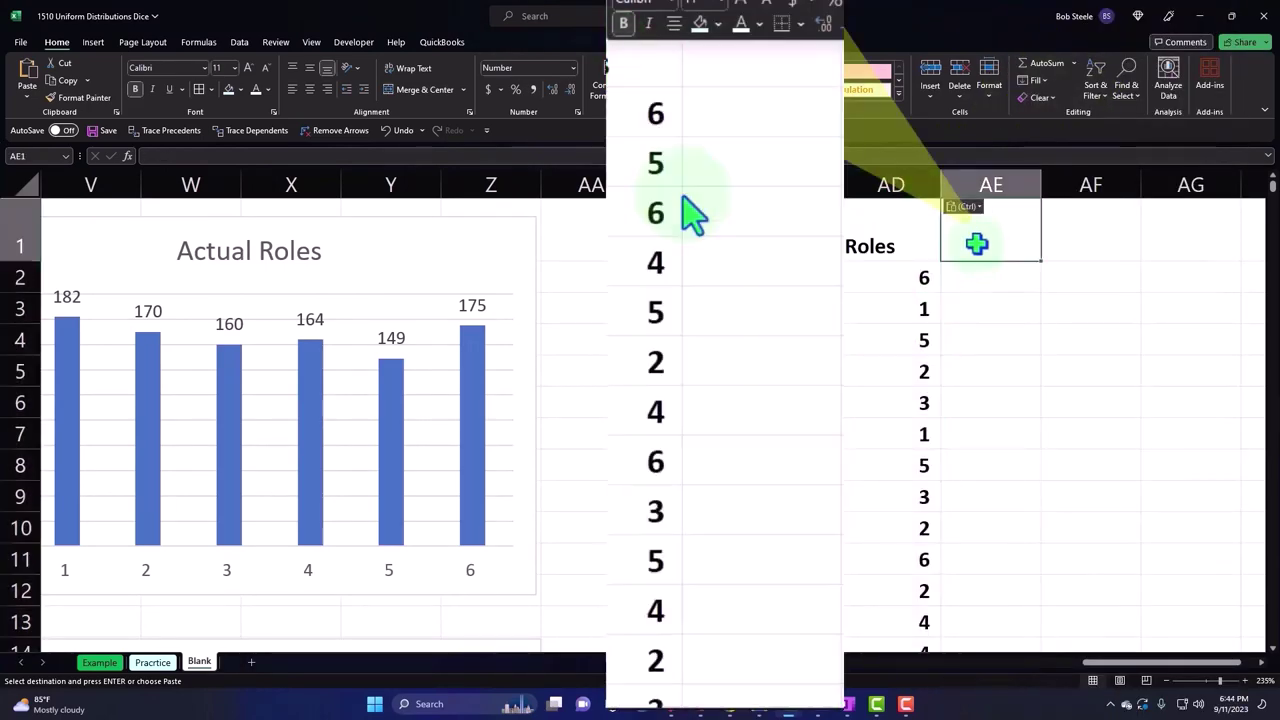
right_click(980, 246)
left_click(1030, 333)
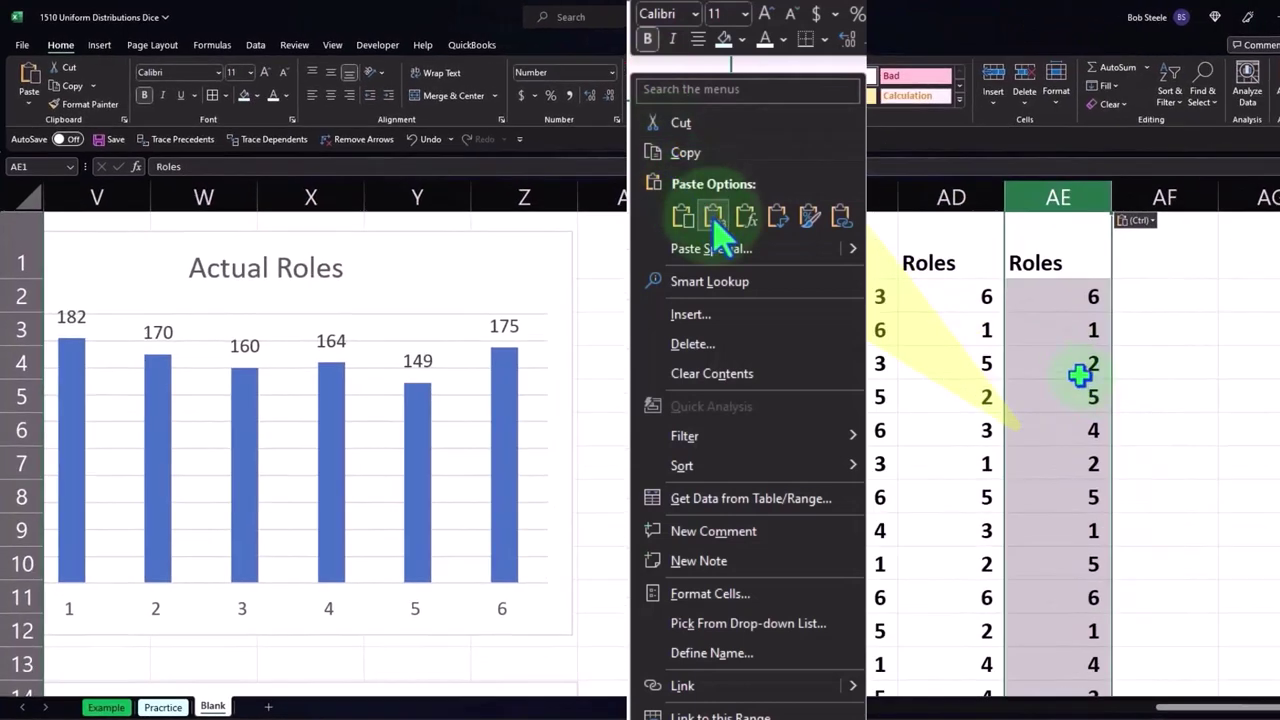
double_click(1009, 349)
key("Return")
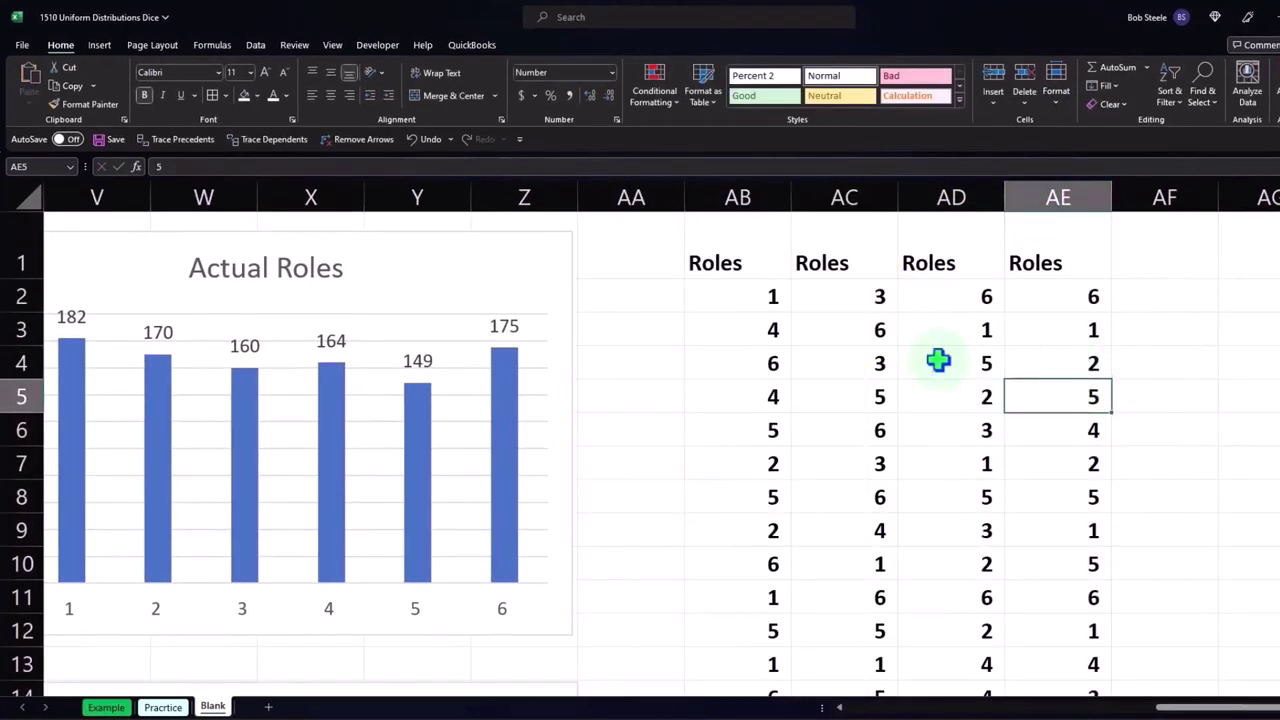
- Append 1, 2, 3 and 4 to the AB1:AE1 headers to read Roles 1 through Roles 4
double_click(763, 270)
type("1")
key("Return")
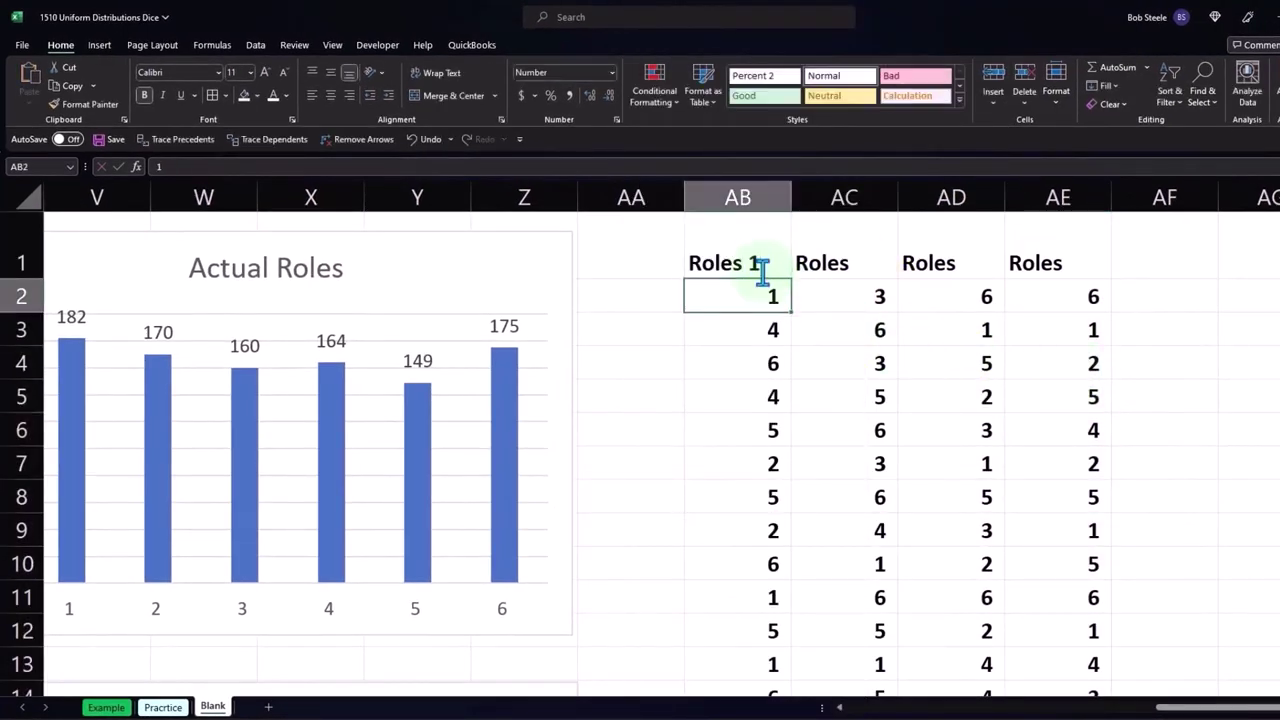
double_click(860, 263)
type("2")
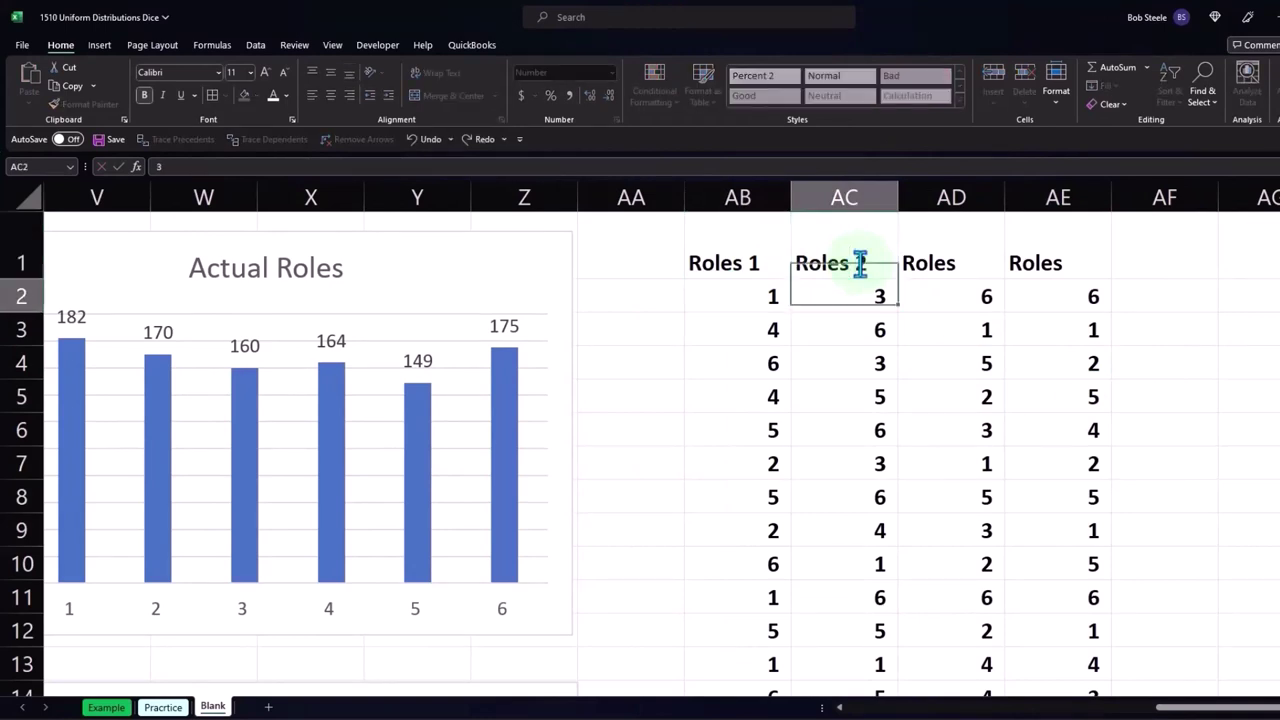
key("Return")
double_click(965, 264)
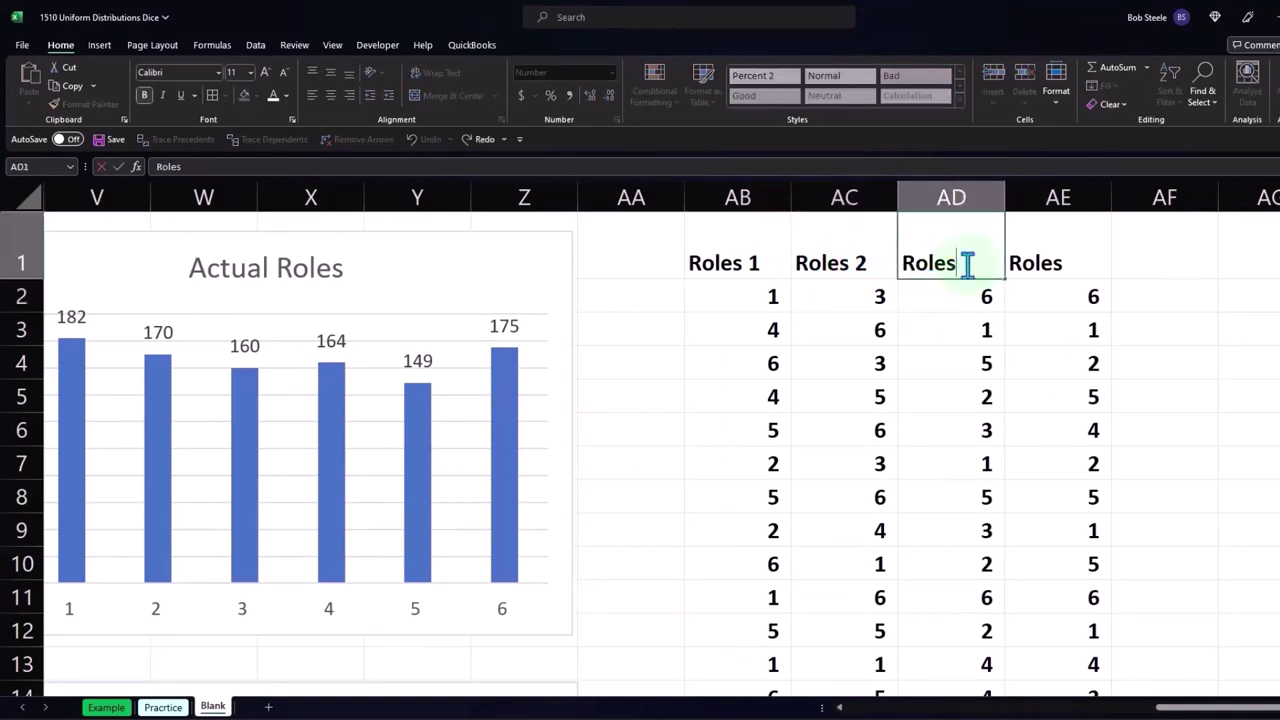
type("3")
key("Return")
double_click(1083, 263)
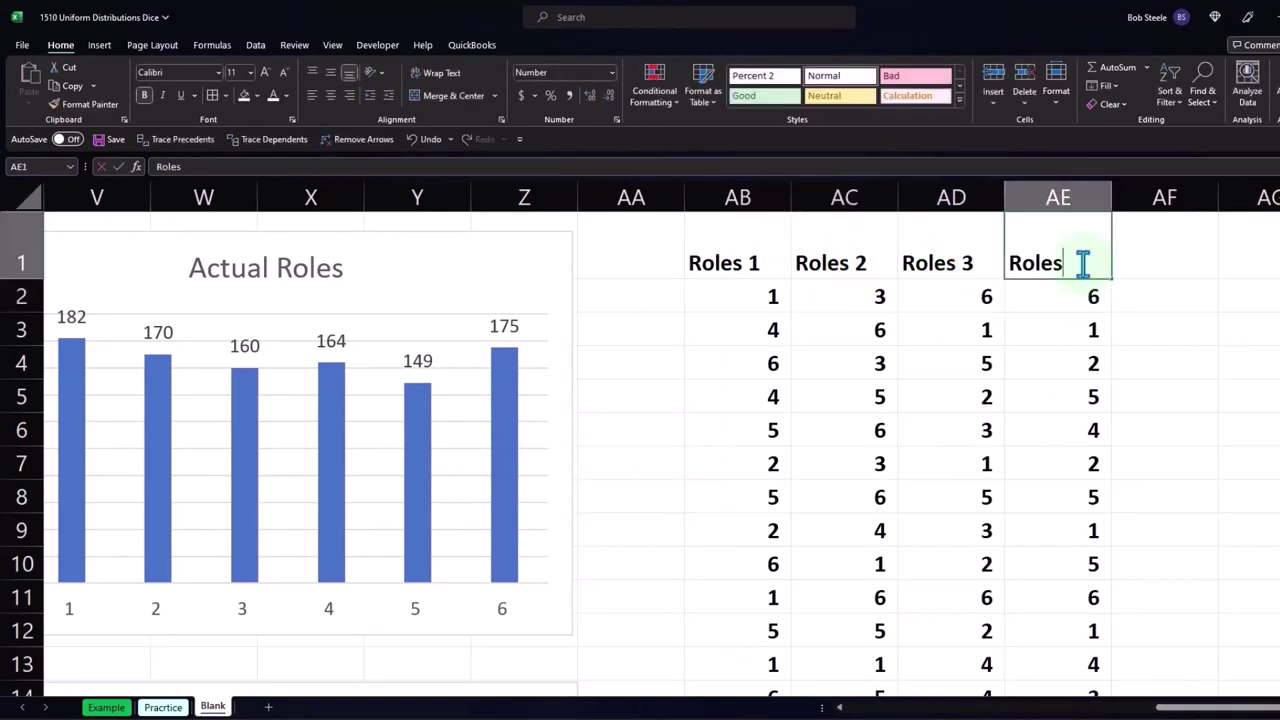
type("4")
key("Return")
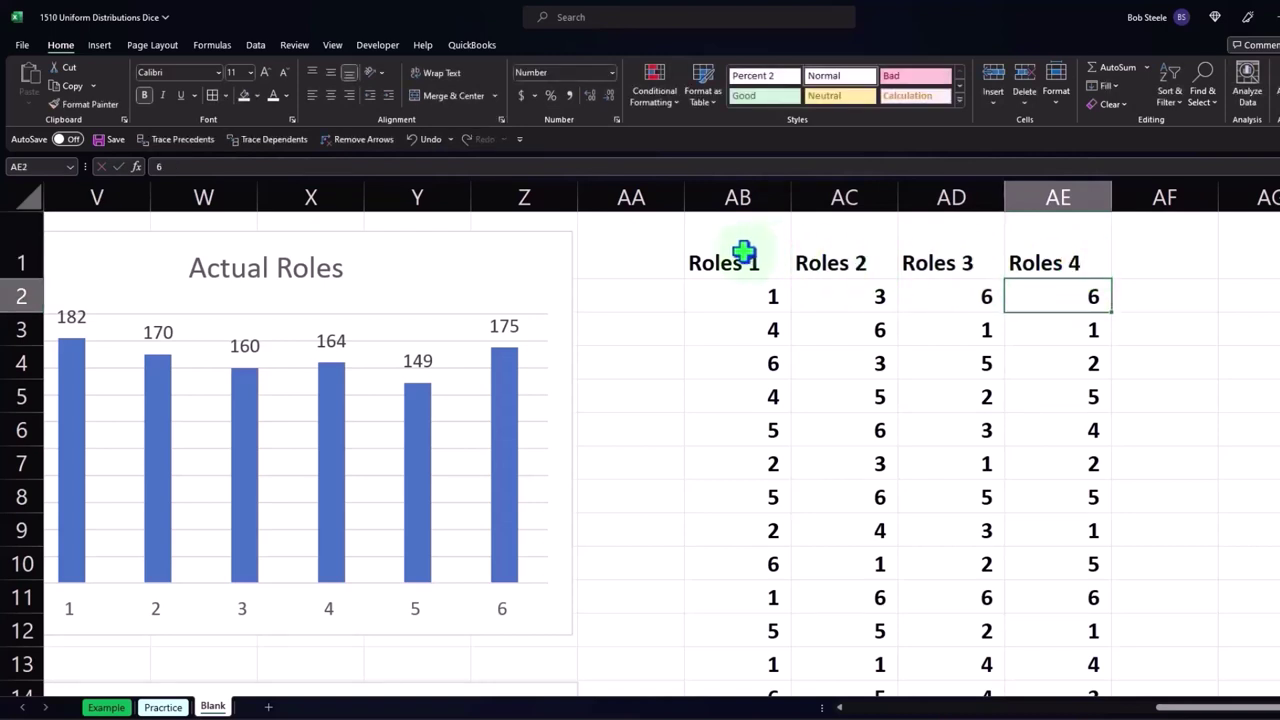
- Format the Roles 1–4 headers as centred white text on a black fill
left_click_drag(744, 252, 1018, 238)
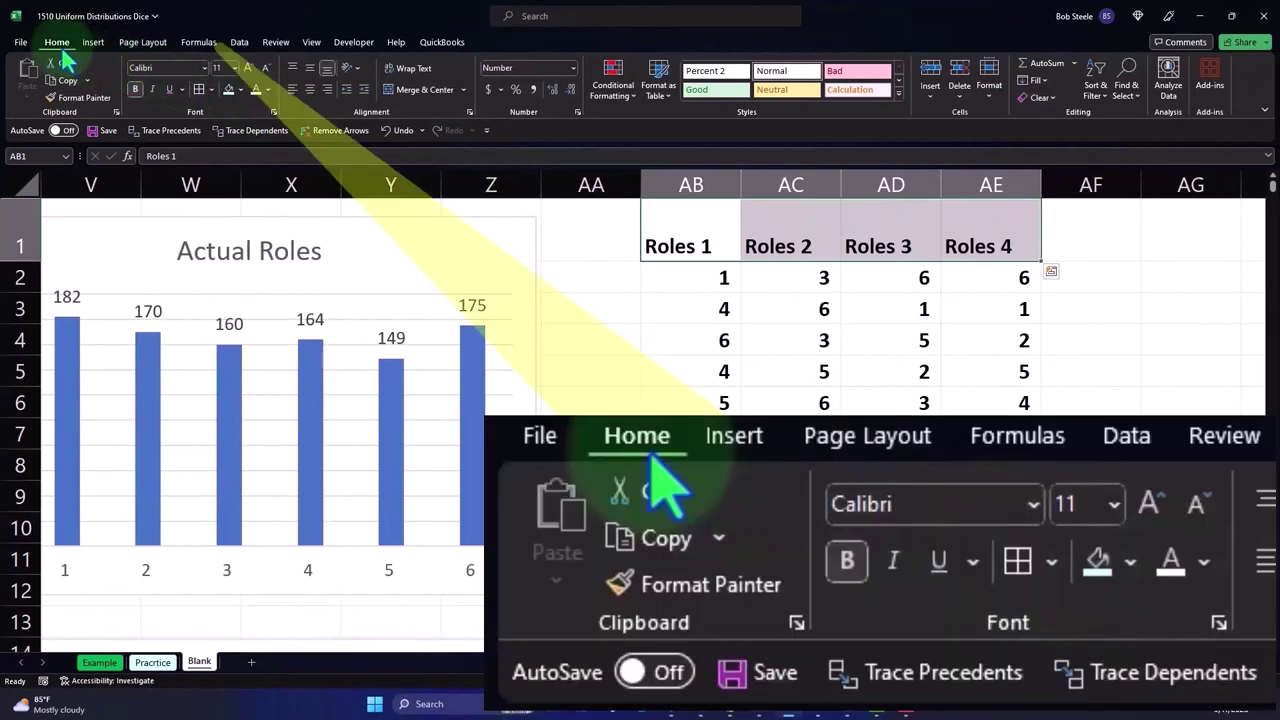
left_click(241, 89)
left_click(240, 138)
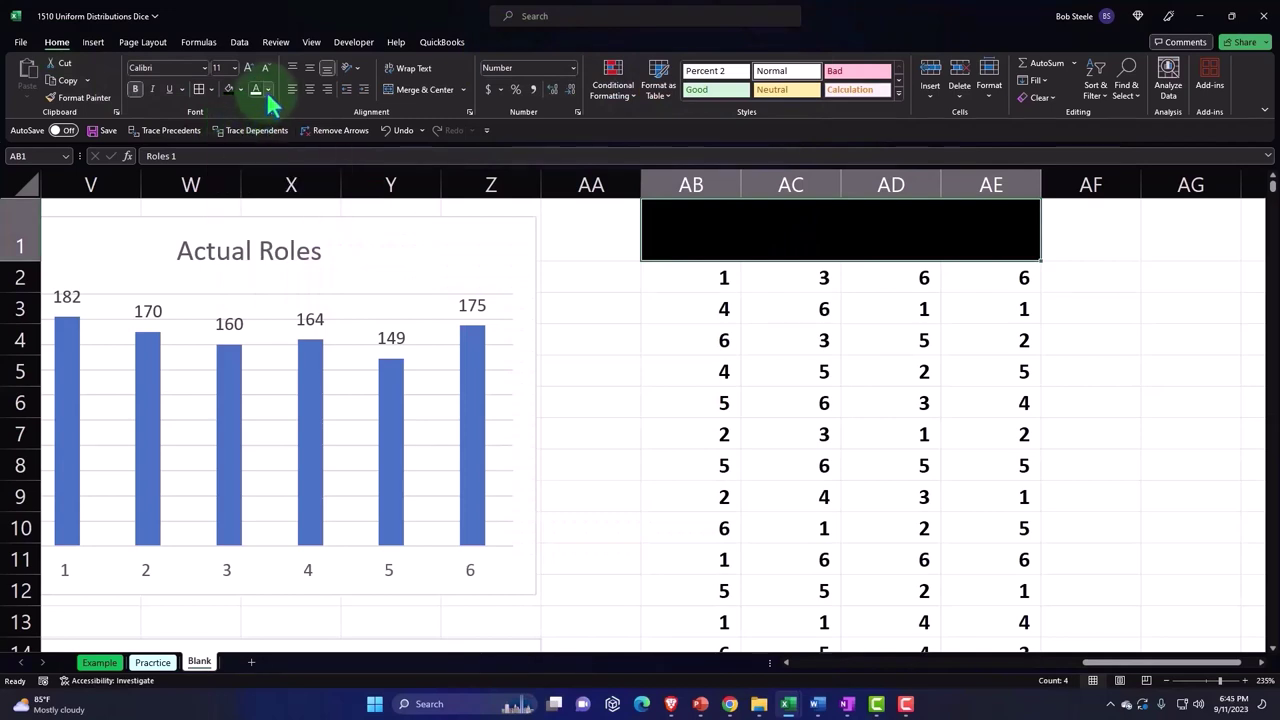
left_click(256, 90)
left_click(786, 336)
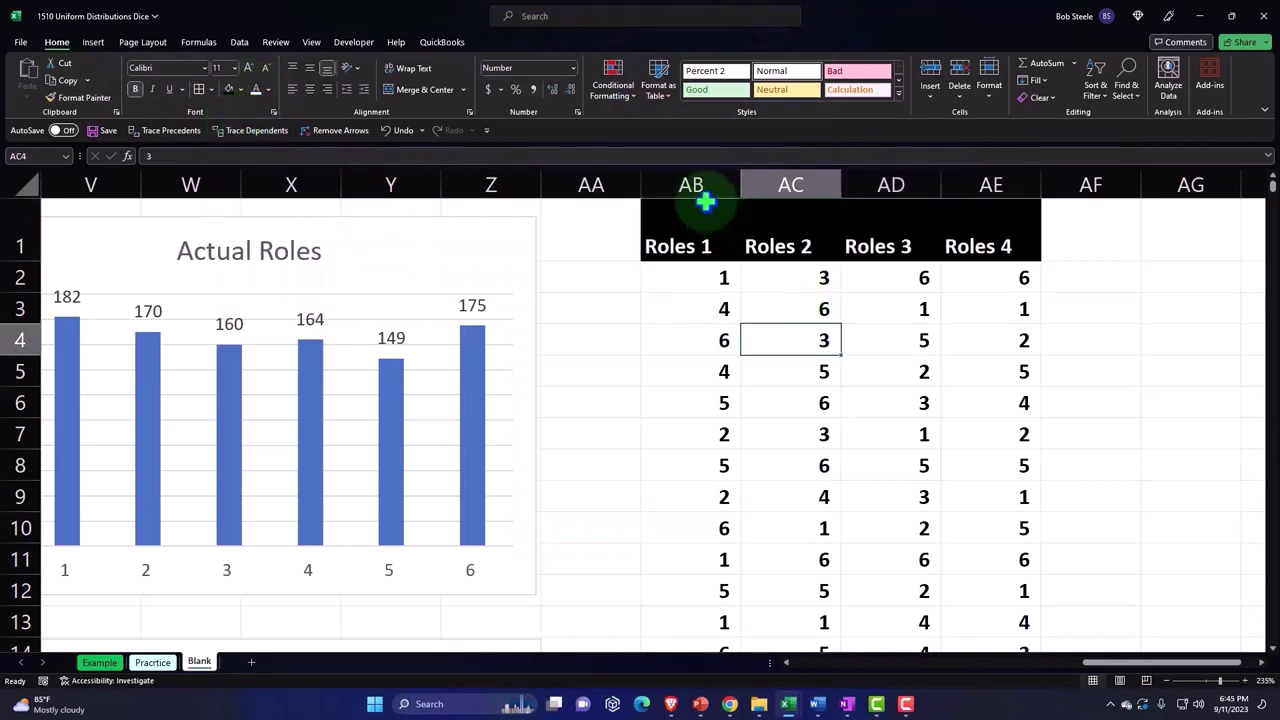
left_click_drag(700, 237, 975, 232)
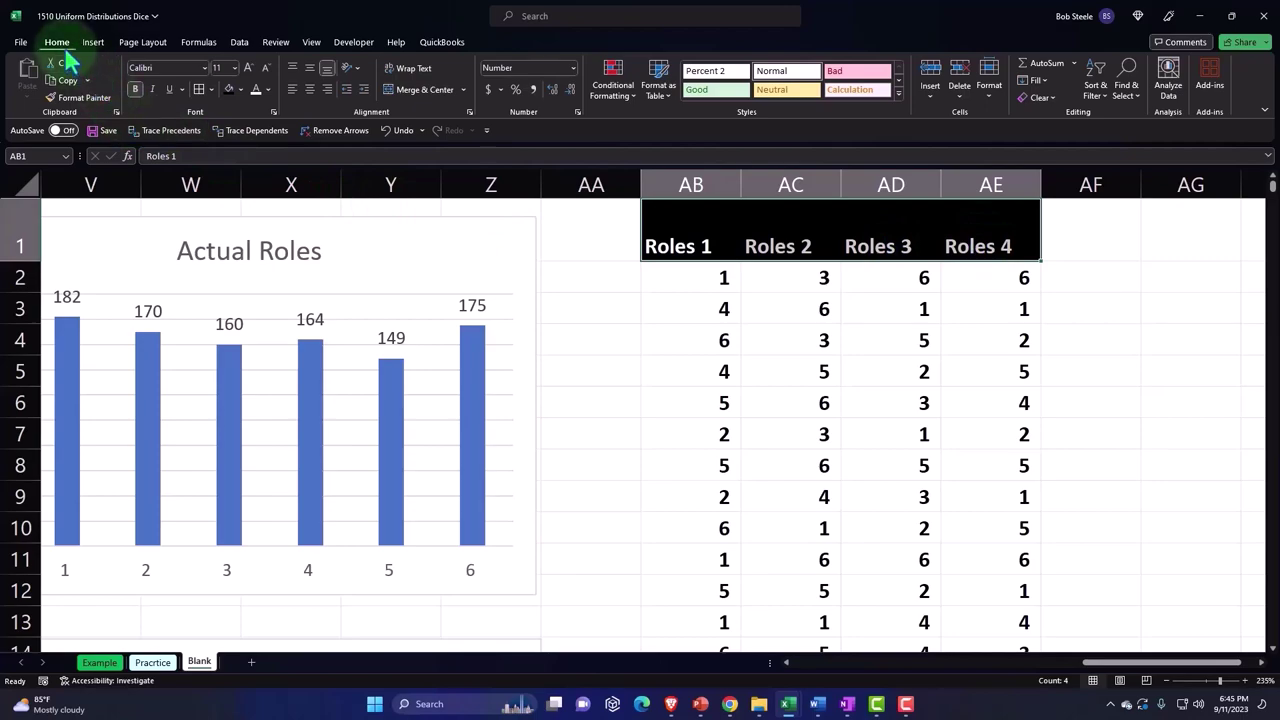
left_click(309, 89)
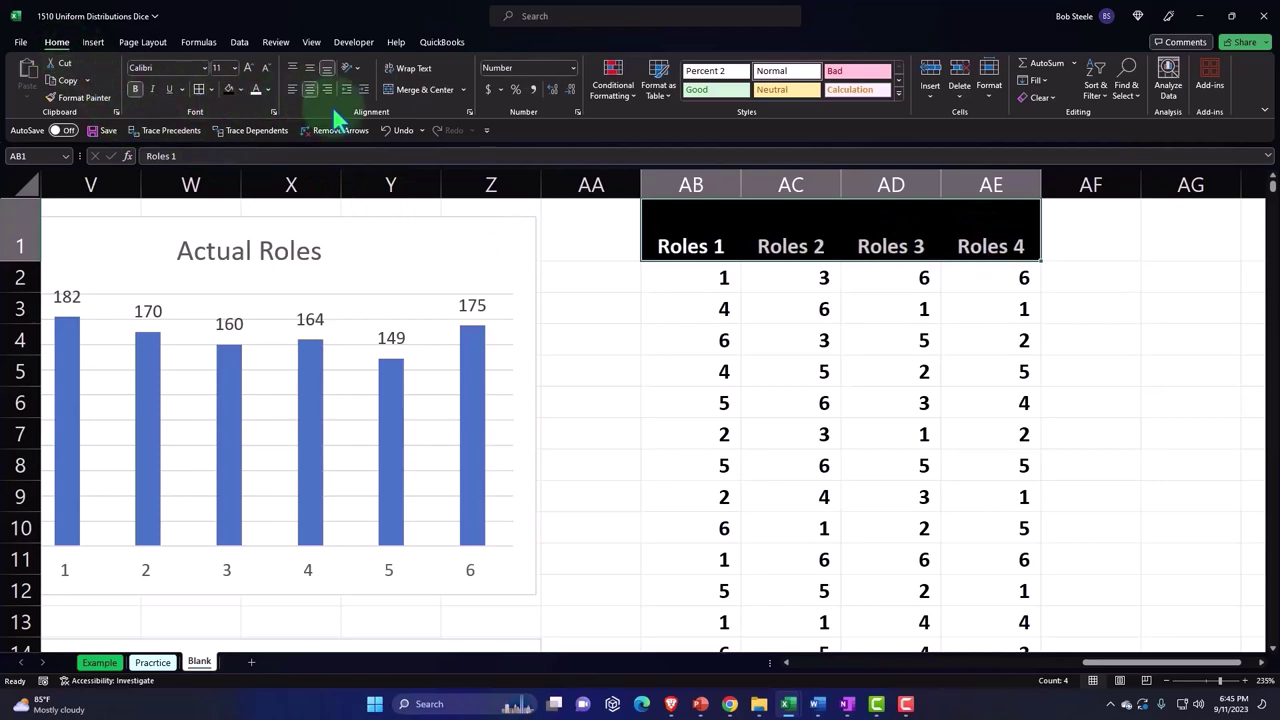
left_click(718, 308)
- Narrow columns AB through AE together to fit their contents
left_click_drag(705, 186, 949, 193)
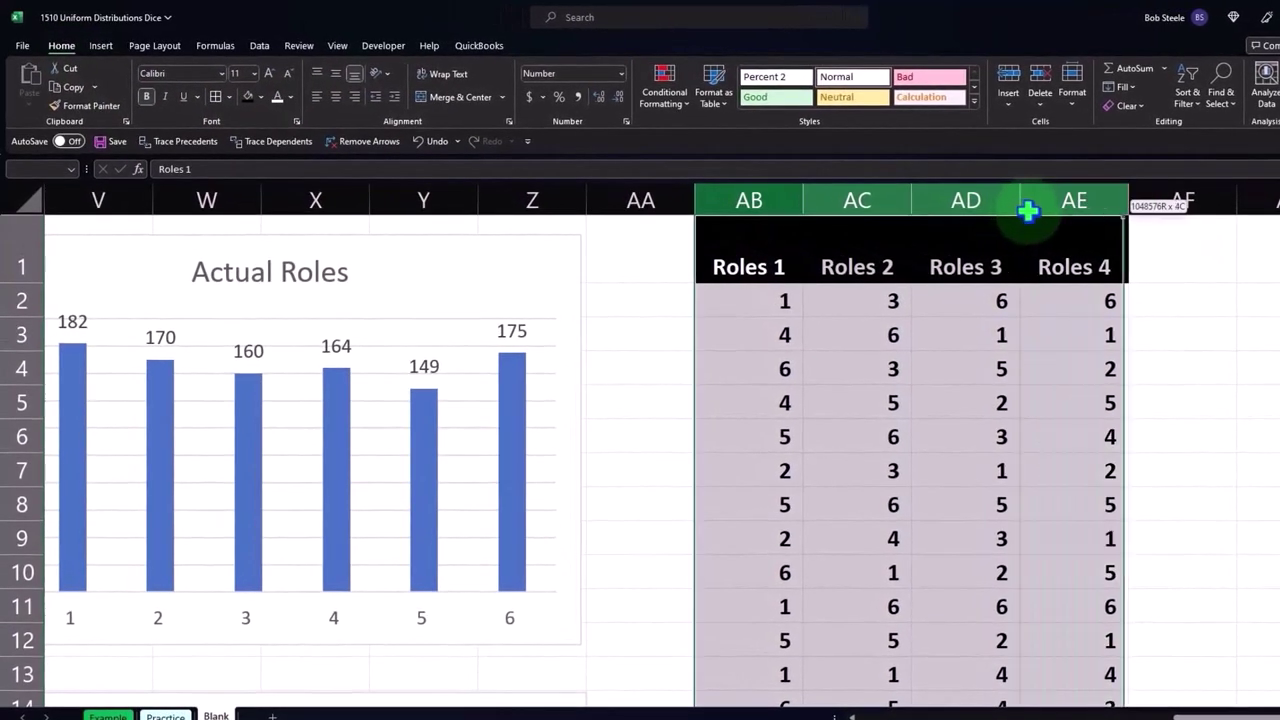
left_click_drag(1028, 210, 960, 200)
left_click(848, 368)
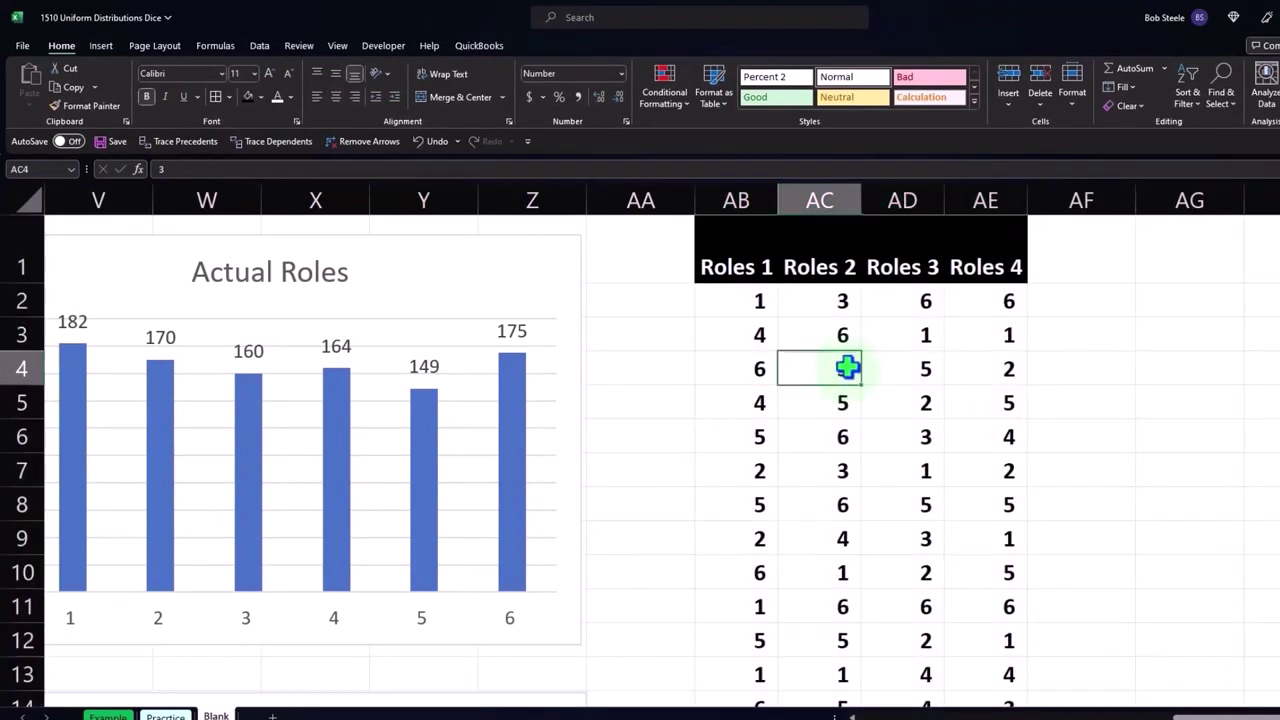
left_click_drag(737, 200, 986, 200)
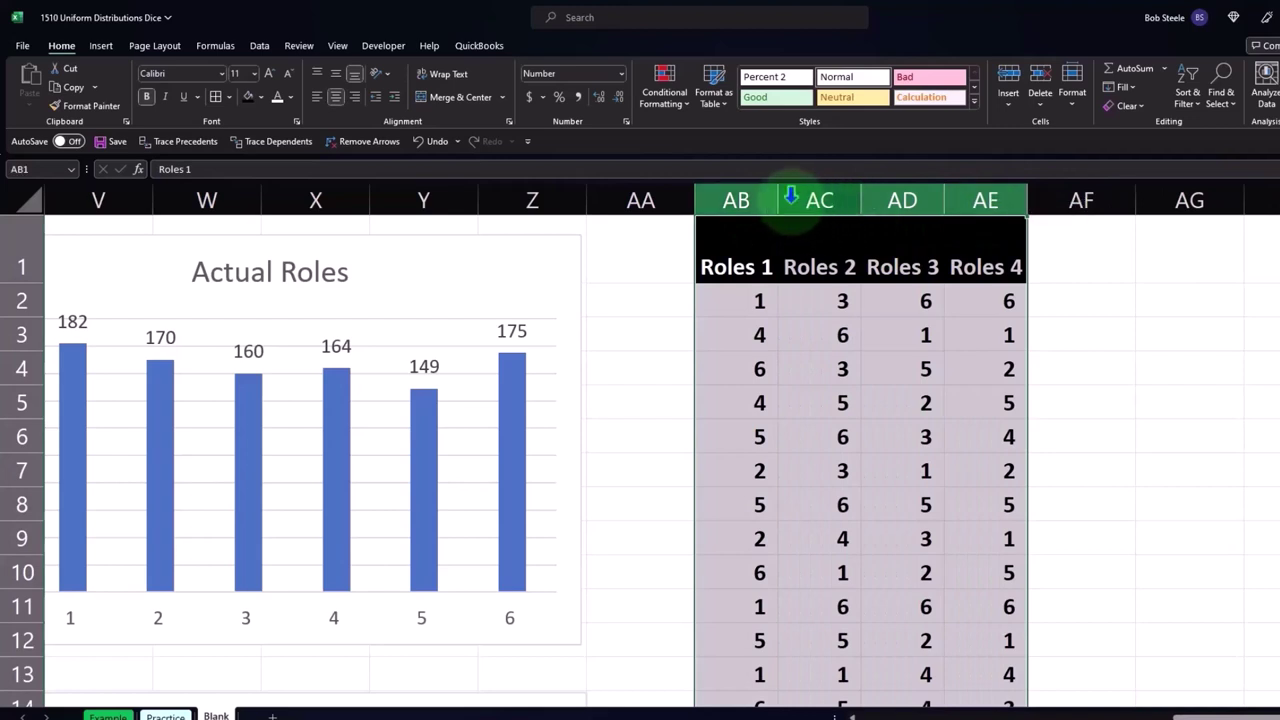
- Narrow columns AB through AE slightly further
left_click_drag(778, 200, 776, 200)
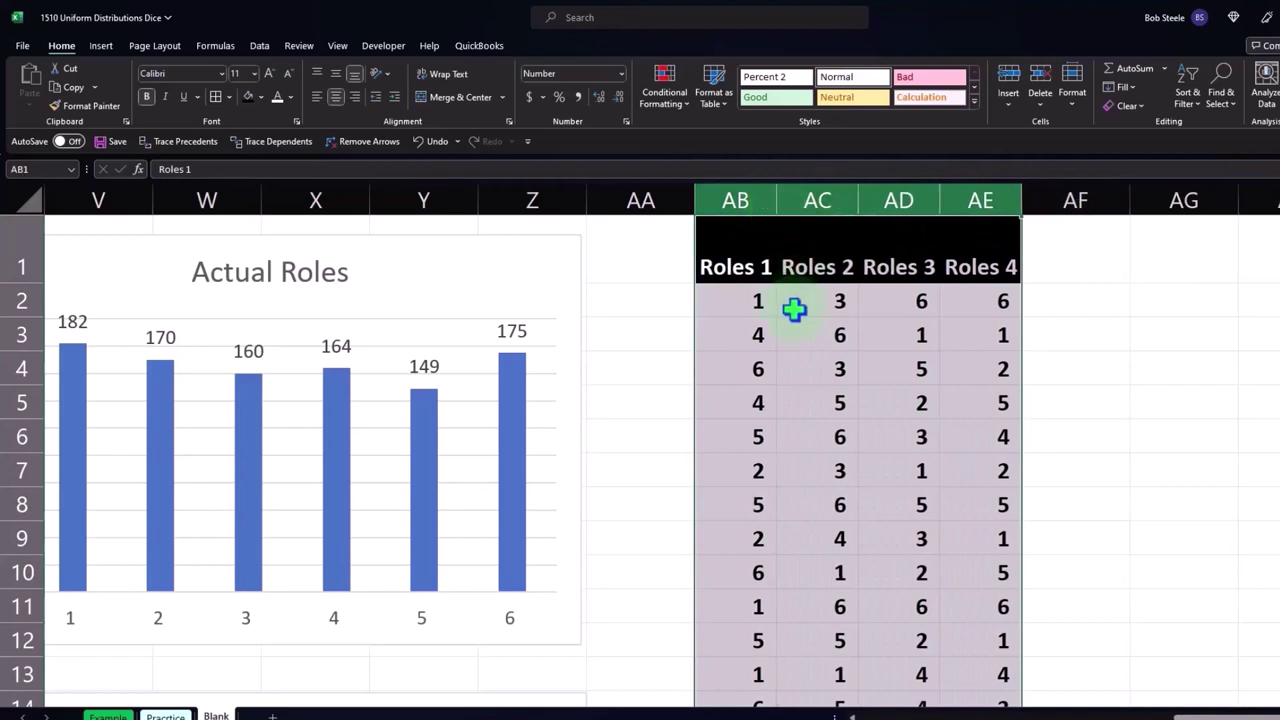
left_click(798, 323)
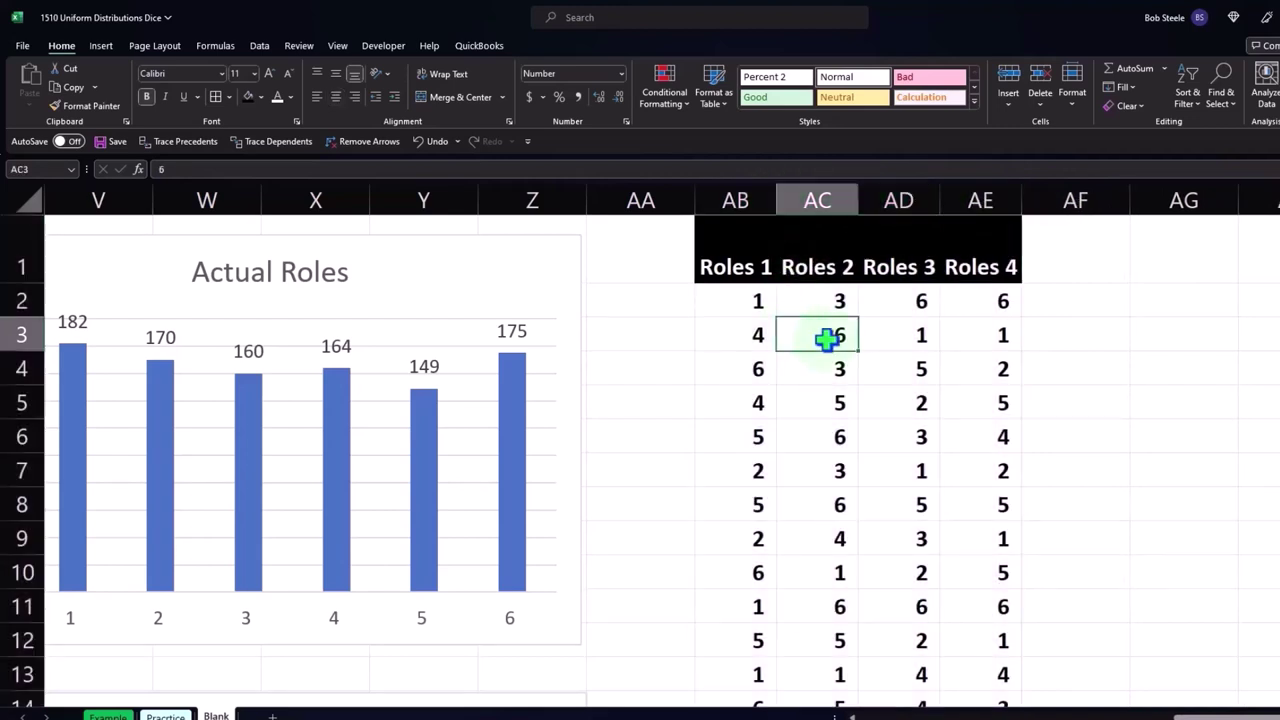
key("Right")
key("Right")
key("Right")
key("Right")
key("Right")
key("Right")
key("Right")
key("Right")
key("Right")
key("Right")
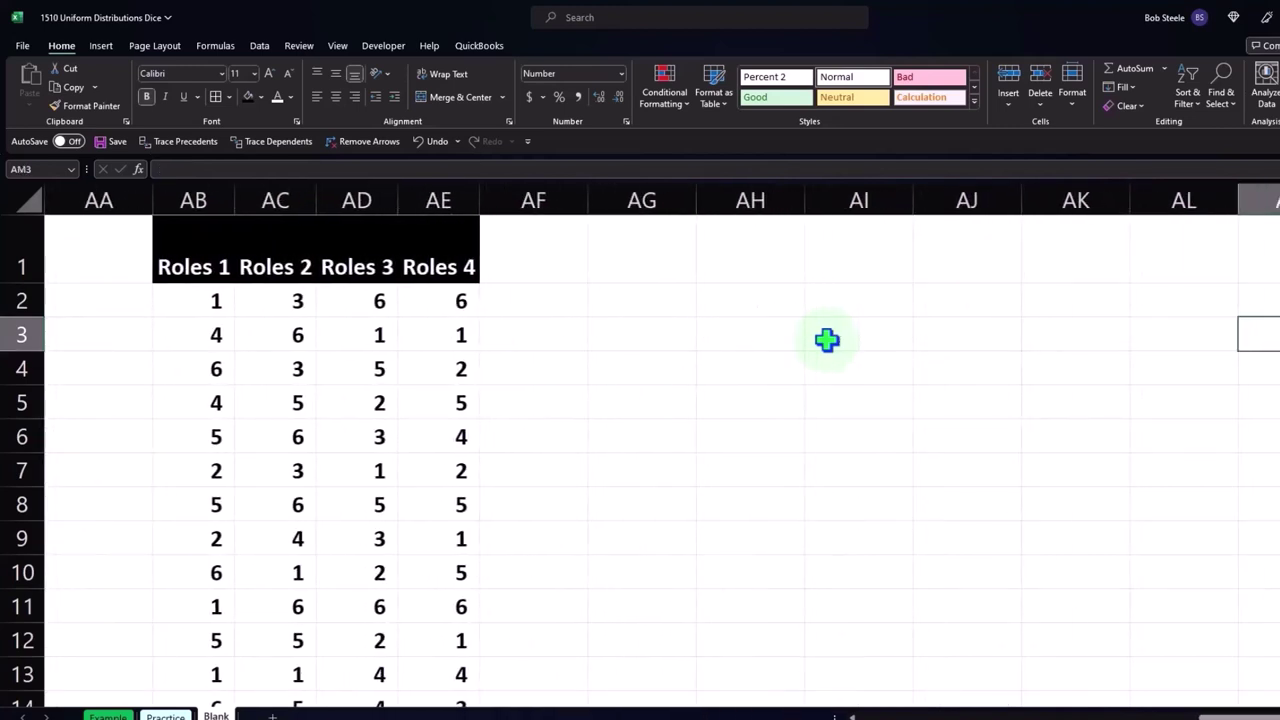
- Select all 1000 Roles 1 values in AB2:AB1001 and bring the top back into view
left_click(201, 294)
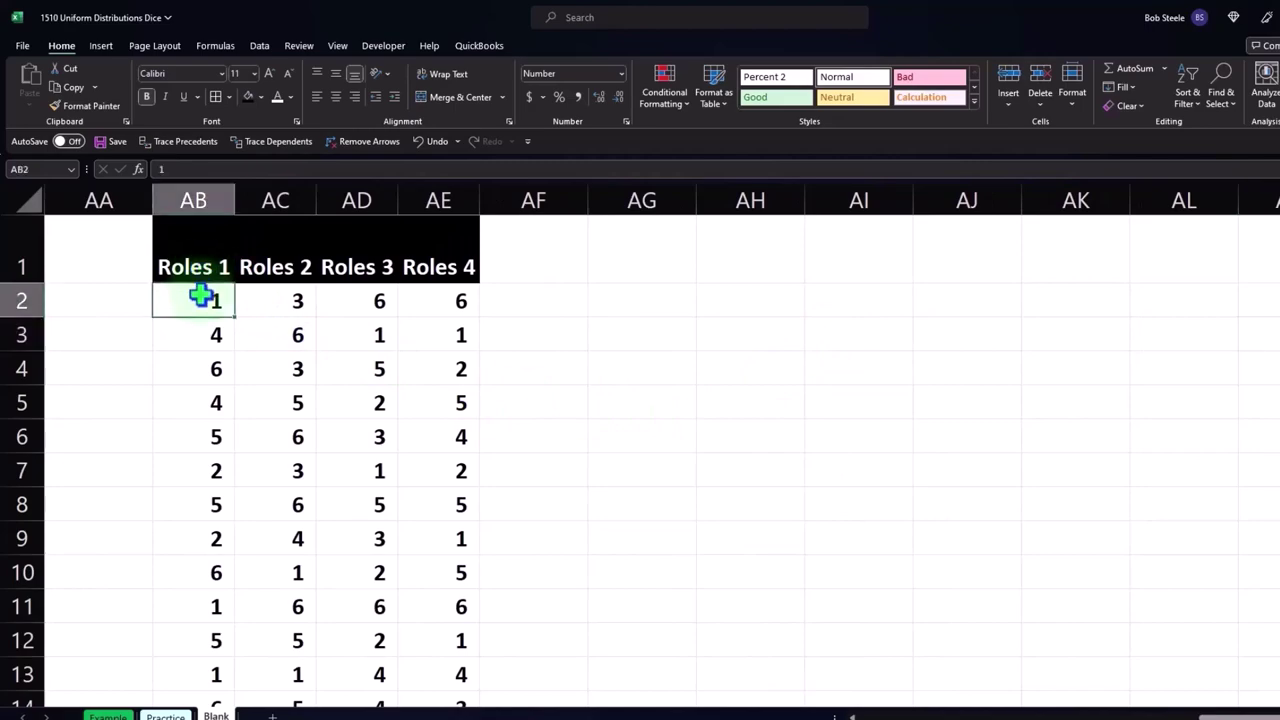
key("ctrl+shift+Down")
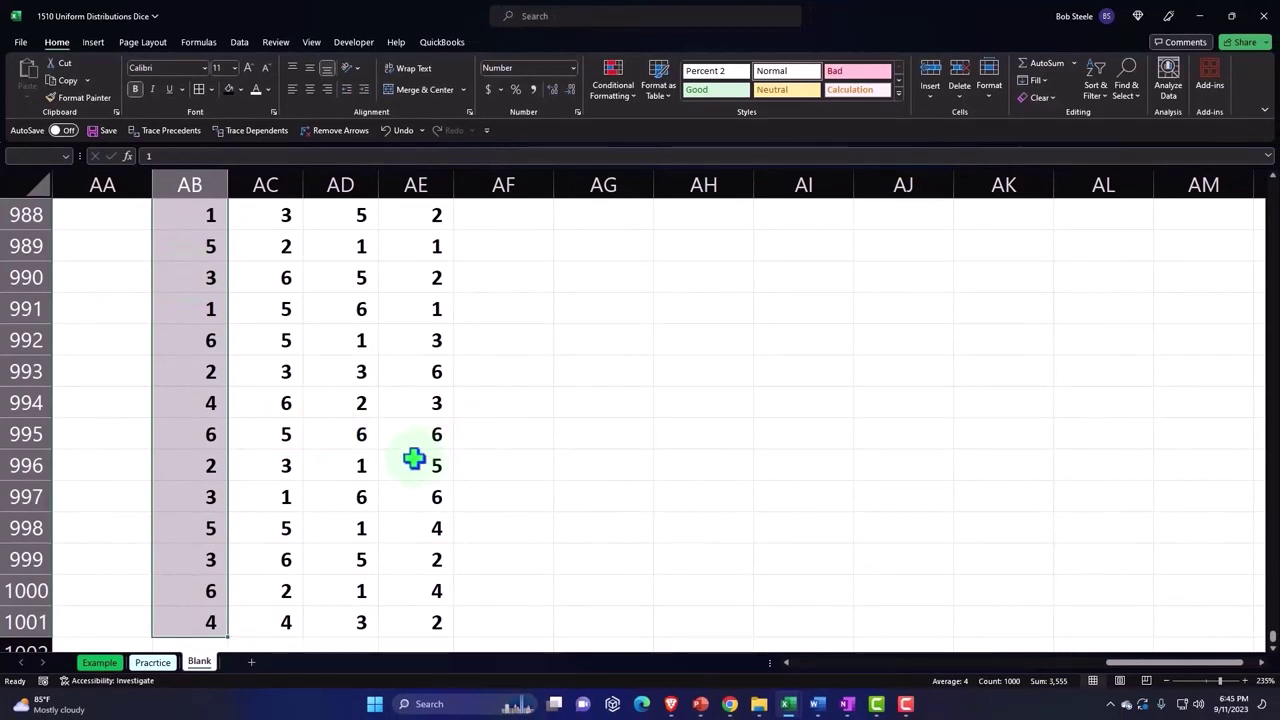
scroll(414, 458, "up", 20)
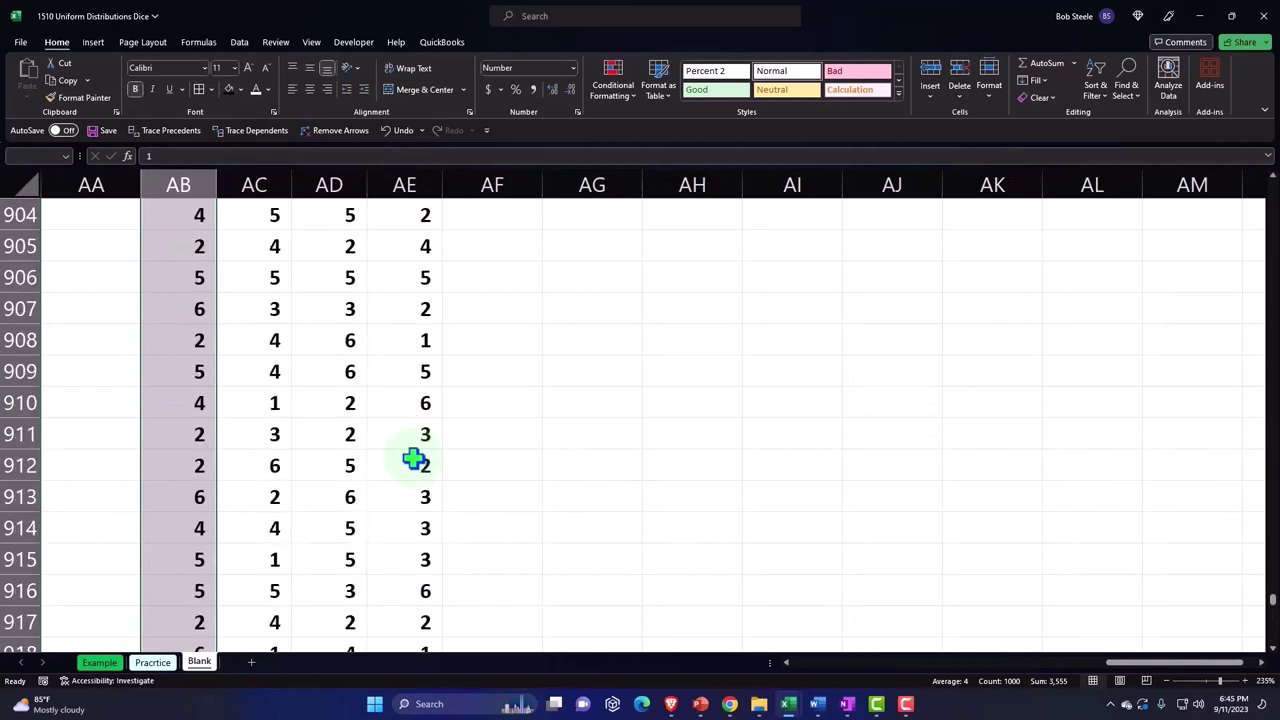
scroll(414, 458, "up", 20)
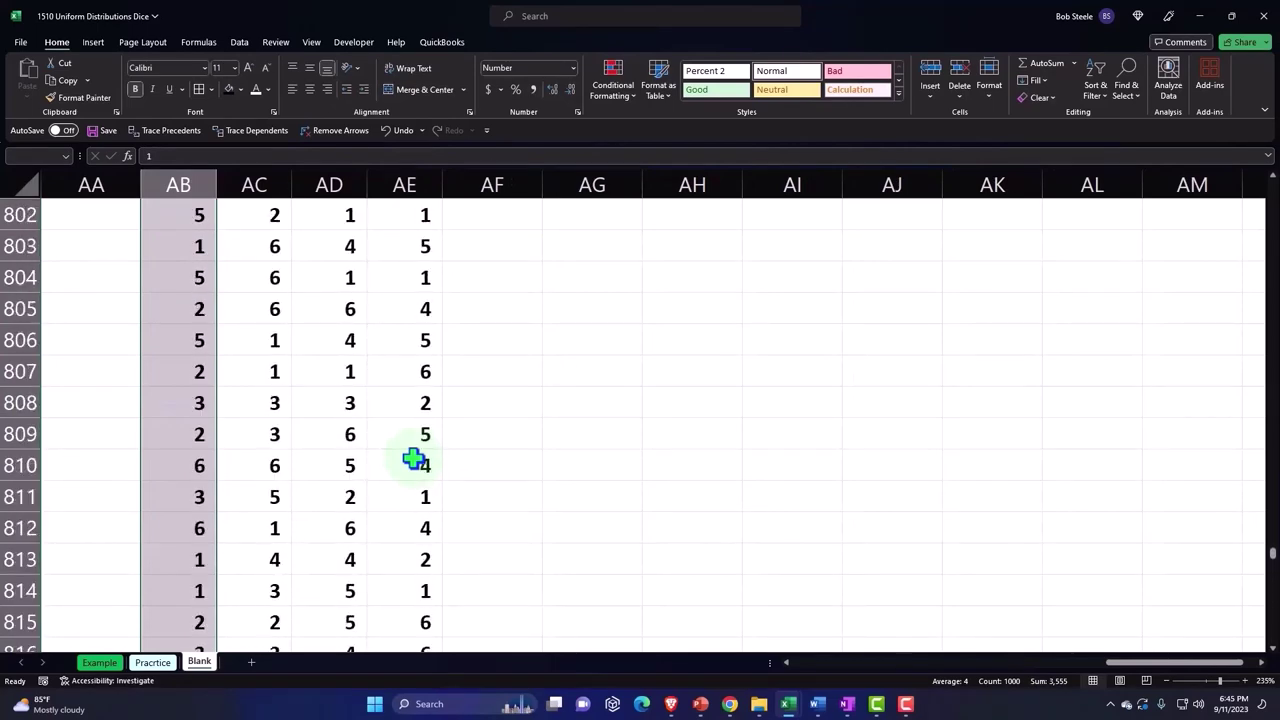
scroll(414, 458, "up", 4)
left_click_drag(1271, 523, 1251, 157)
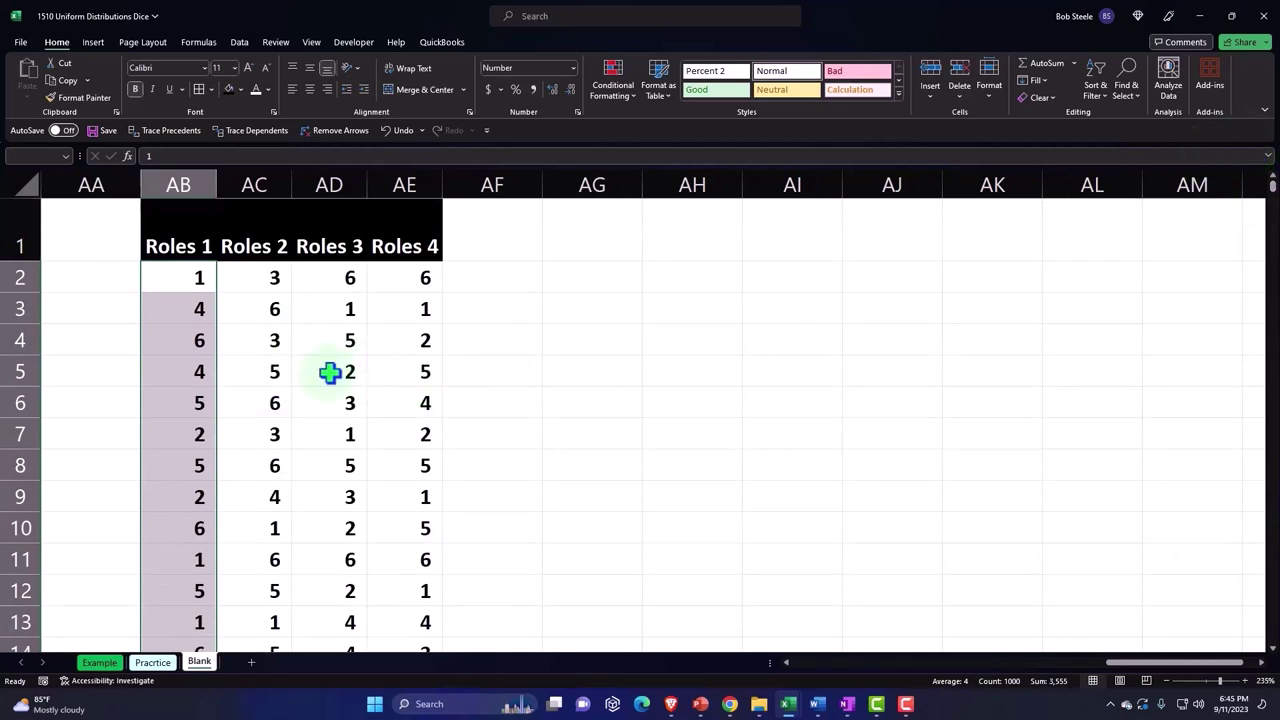
left_click(571, 230)
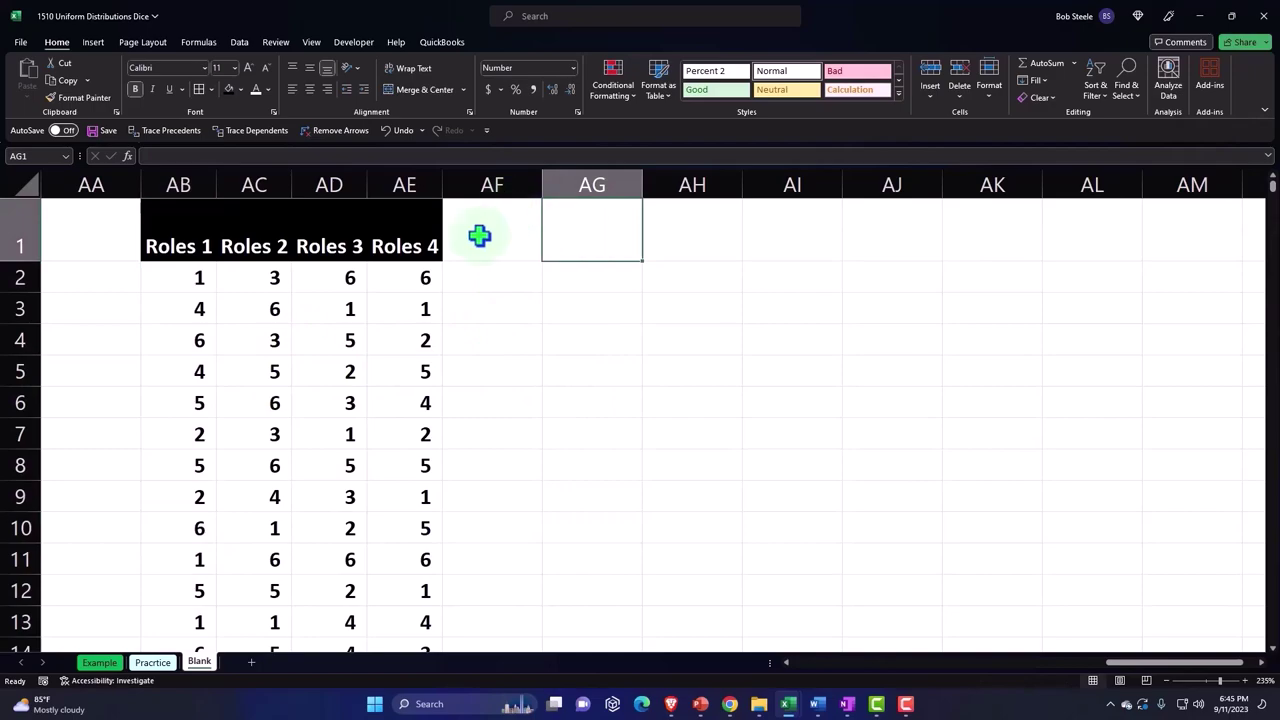
left_click(178, 274)
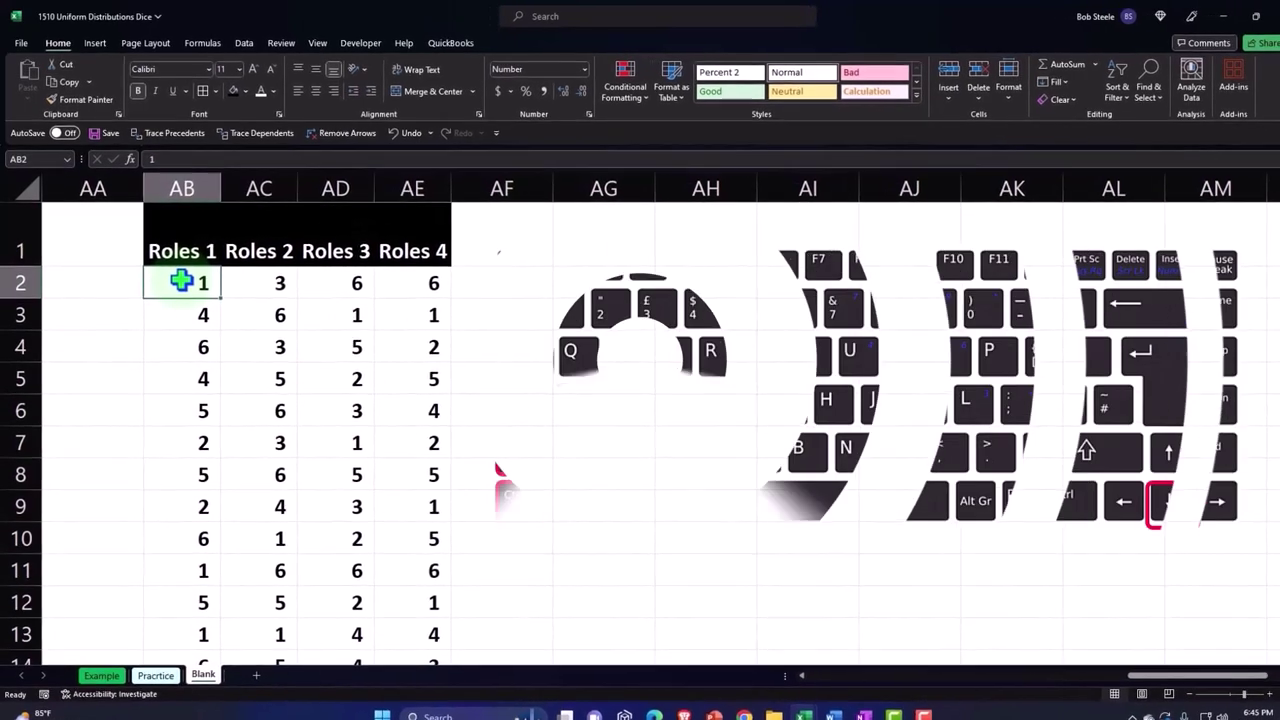
key("ctrl+shift+Down")
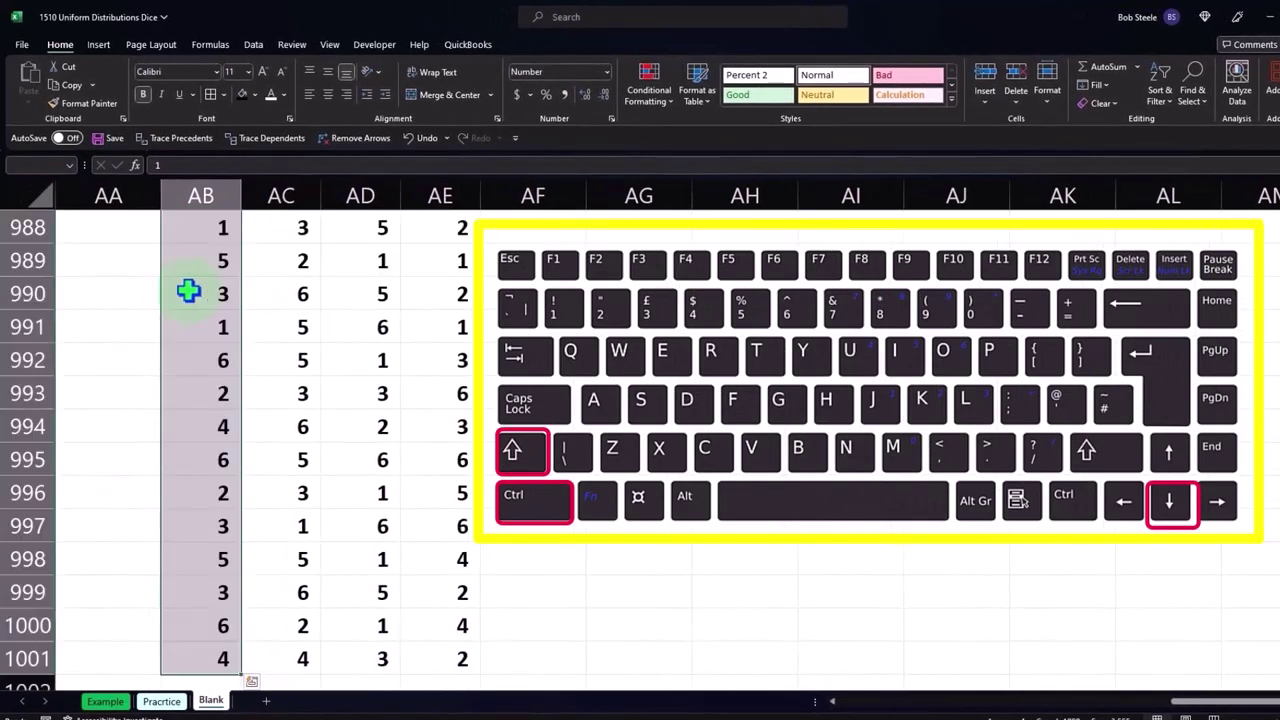
key("ctrl+BackSpace")
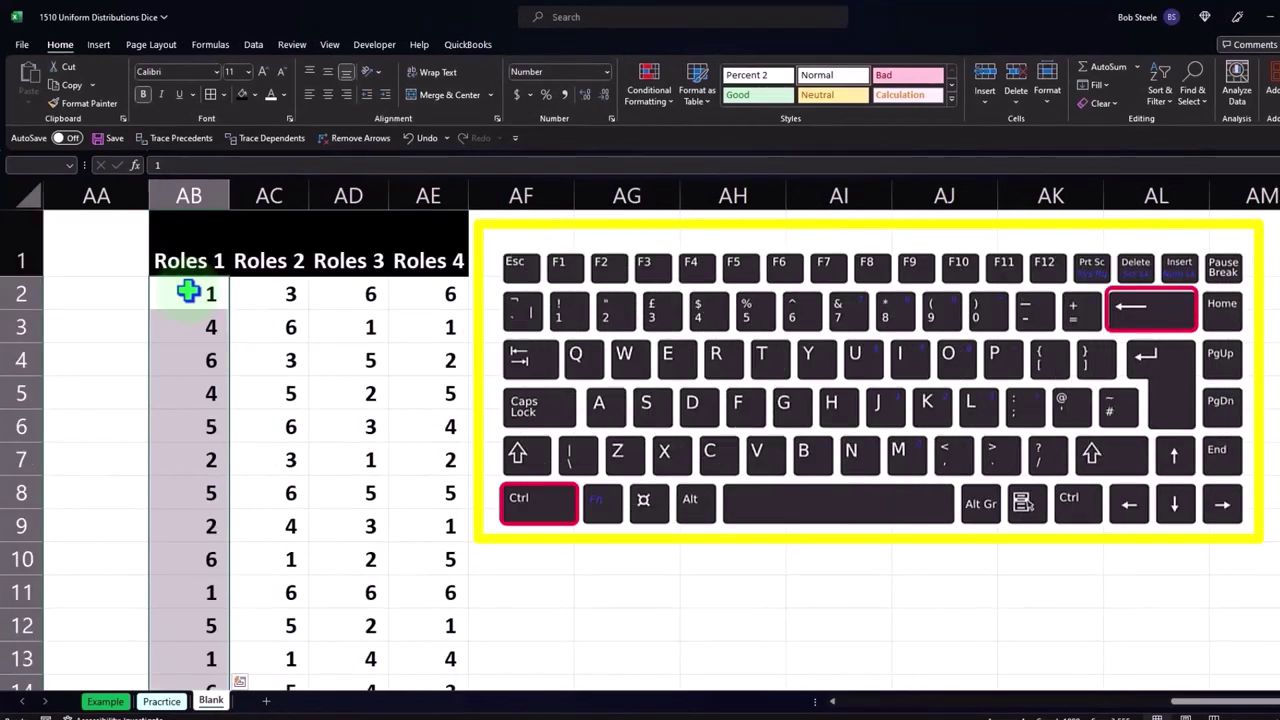
- Insert a histogram of the Roles 1 values and move it beside the data columns
left_click(99, 46)
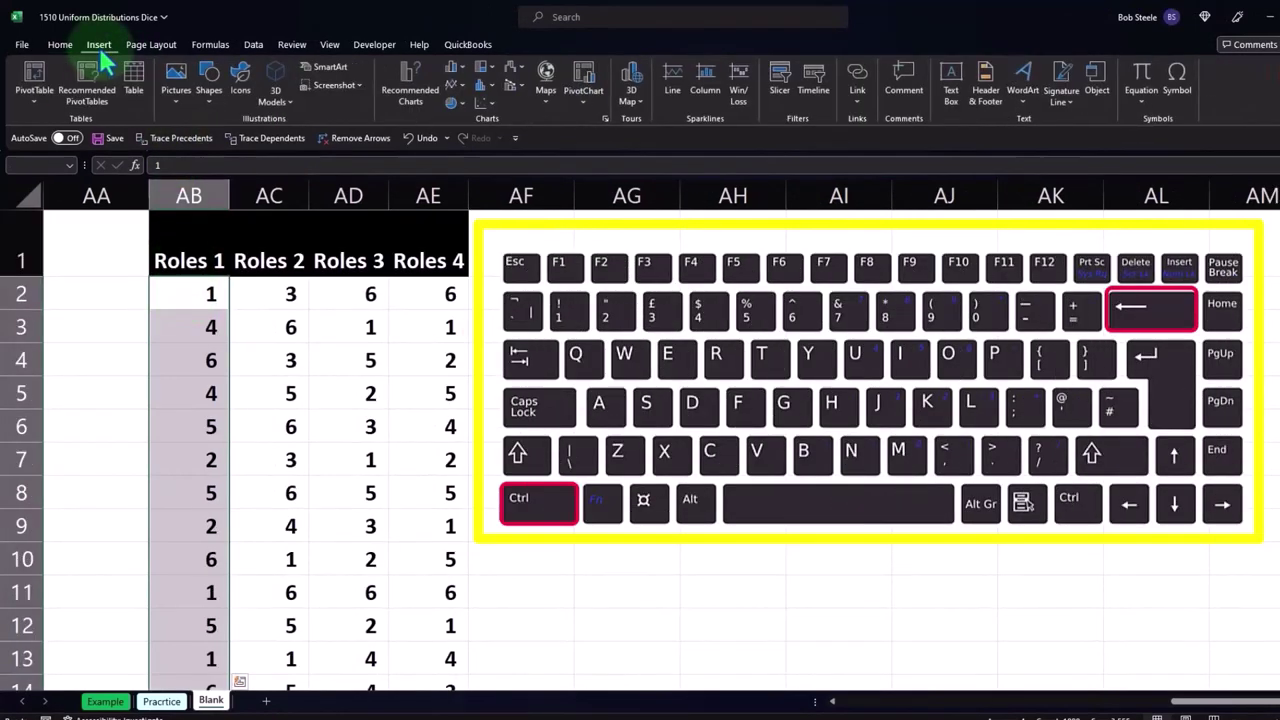
left_click(484, 86)
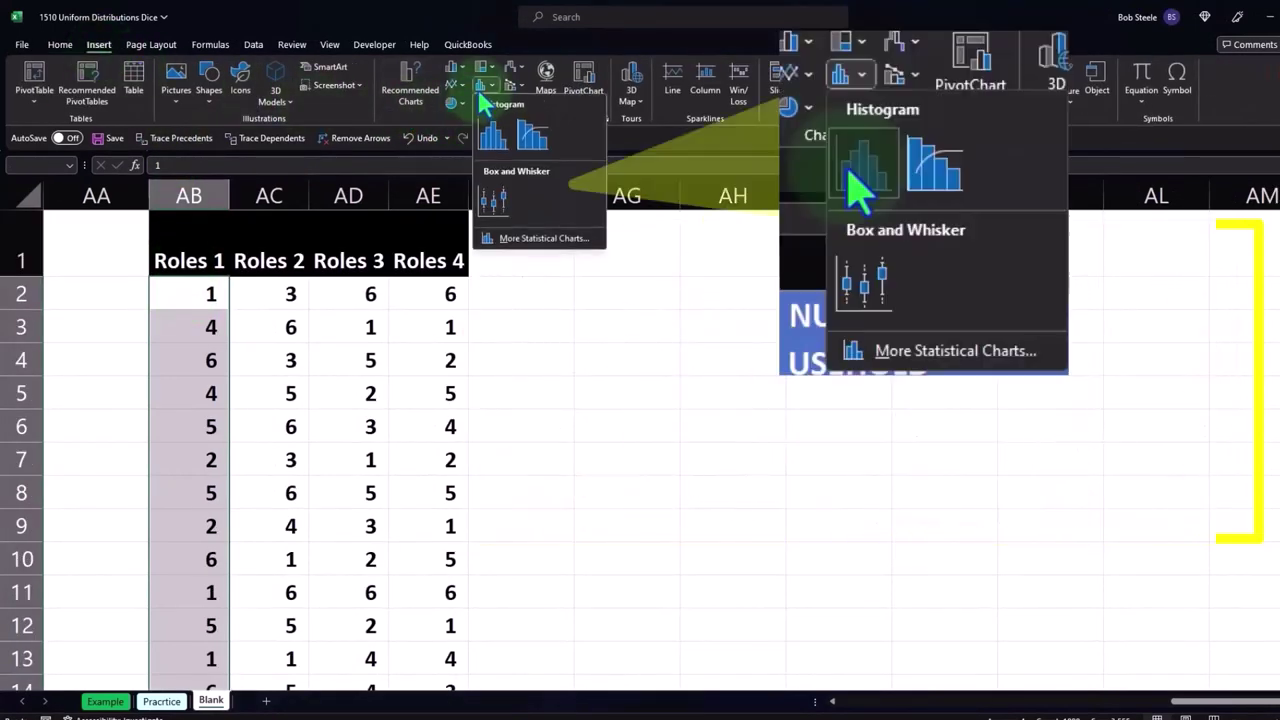
left_click(492, 133)
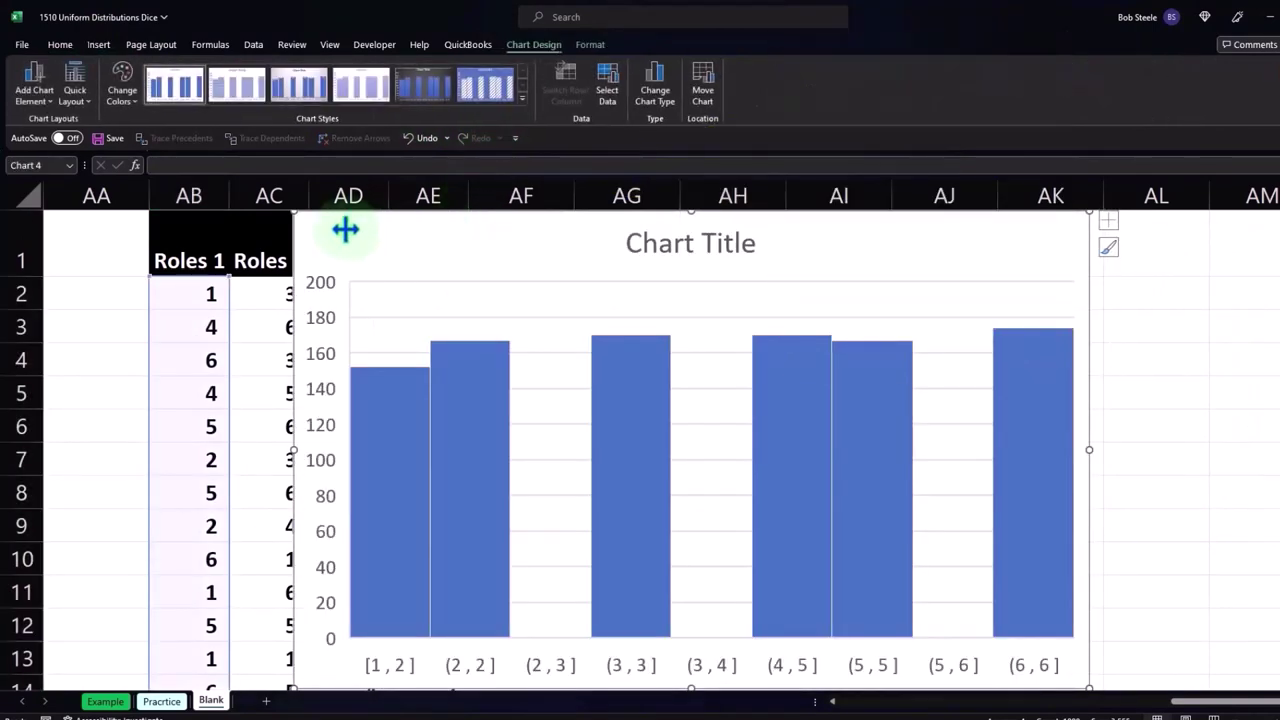
left_click_drag(343, 229, 554, 236)
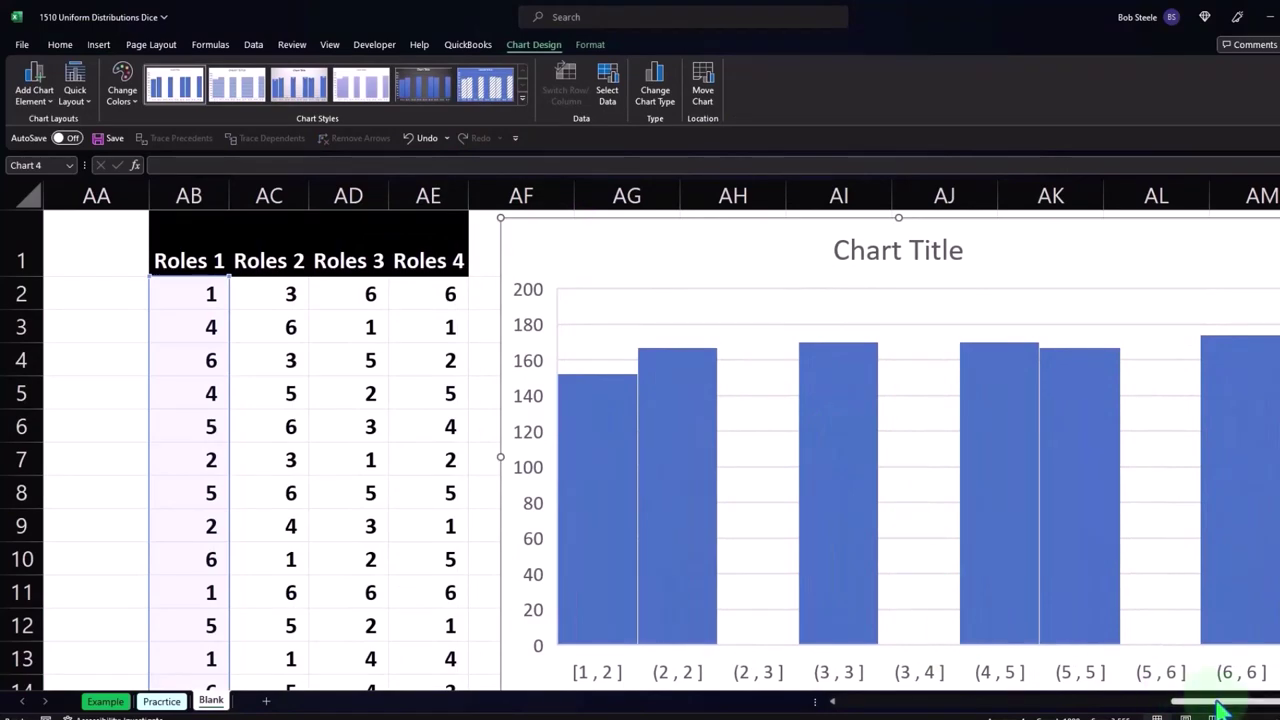
scroll(1262, 712, "right", 1)
scroll(1180, 560, "down", 1)
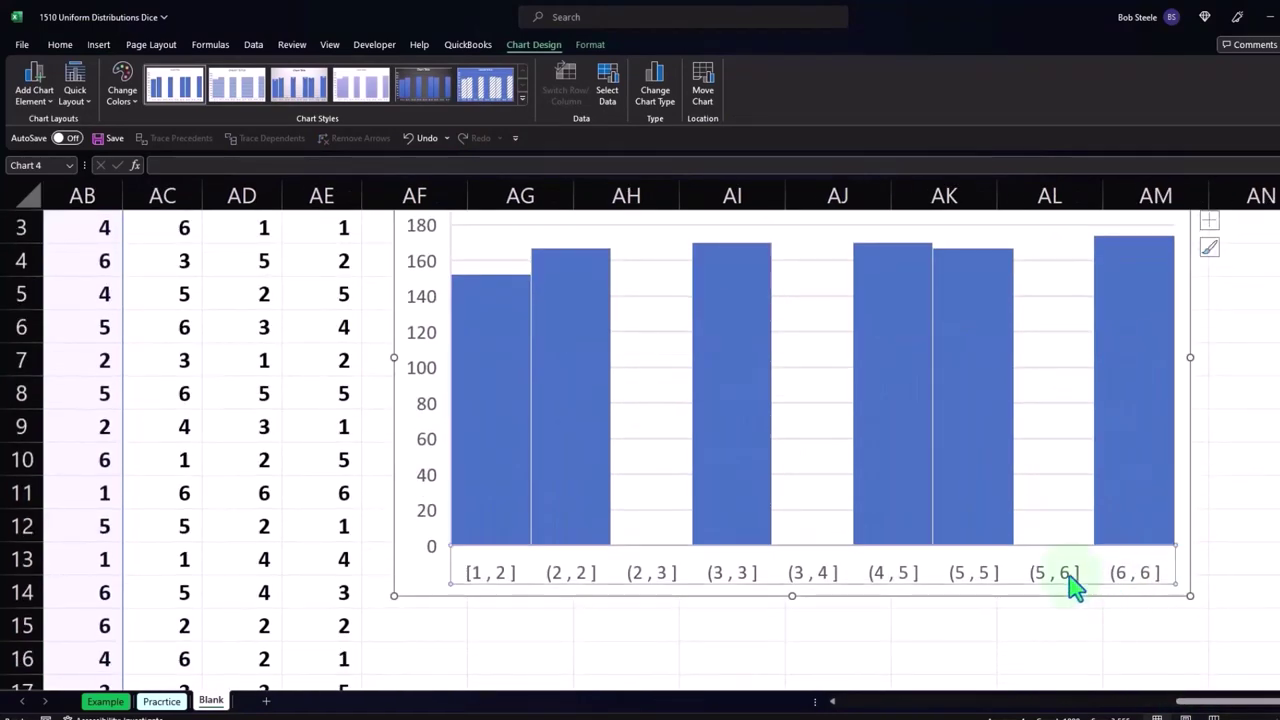
scroll(1206, 423, "up", 1)
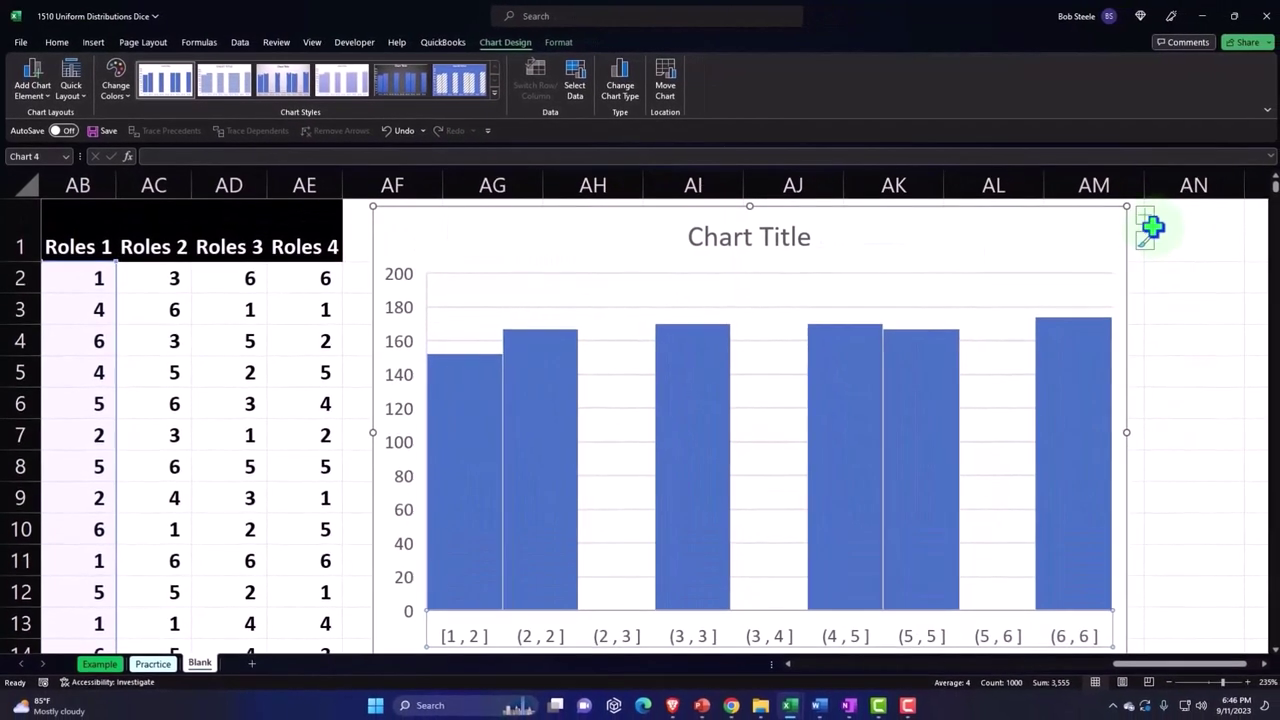
- Toggle axis titles on and off, leaving the histogram without them
left_click(1143, 218)
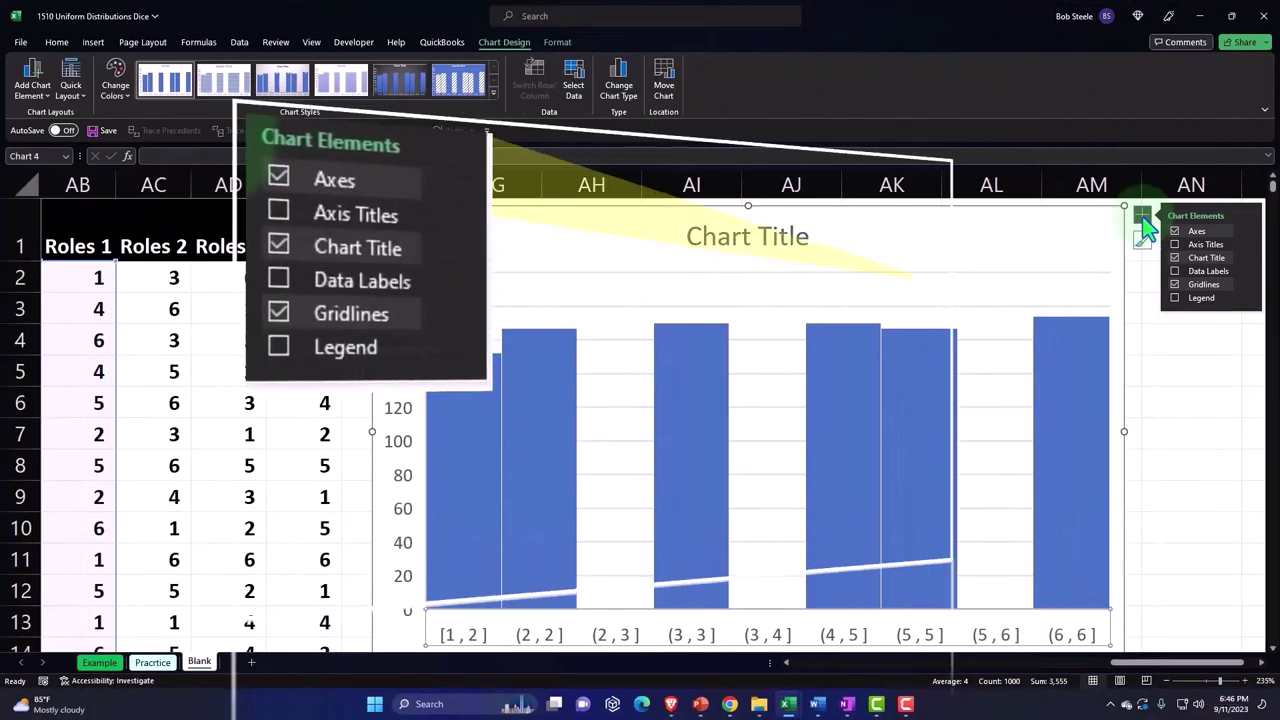
left_click(1177, 244)
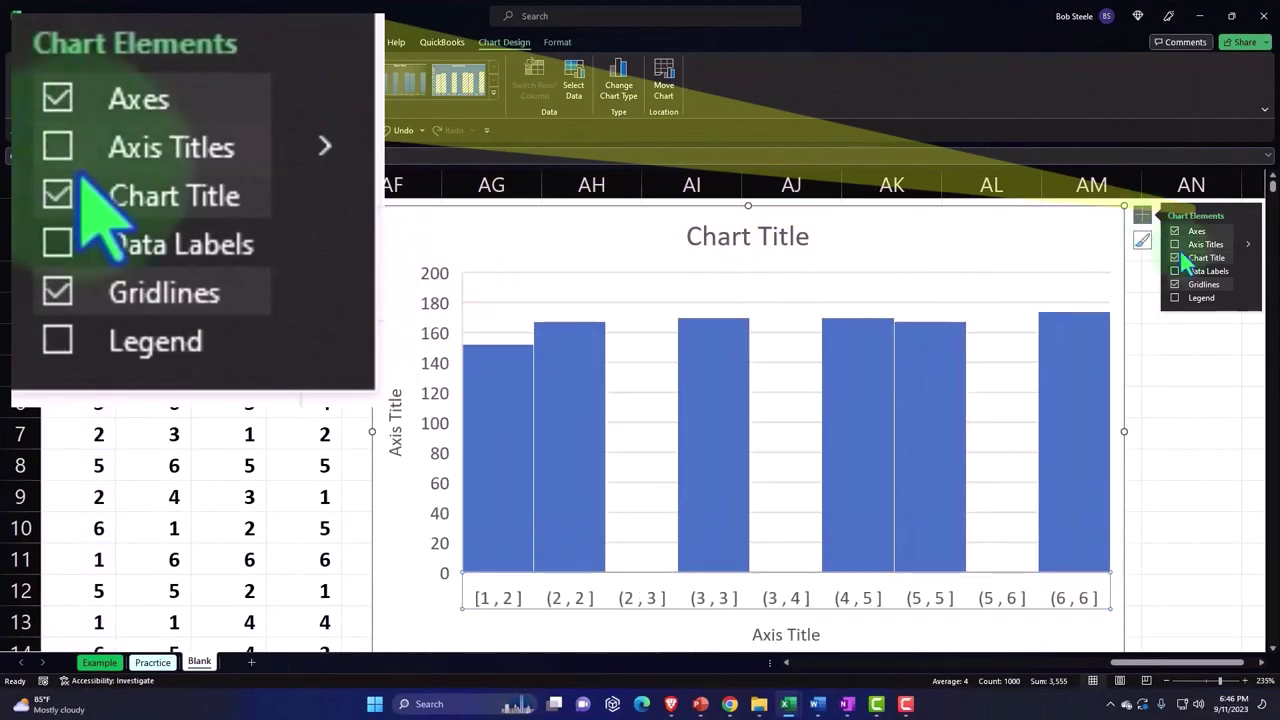
left_click(1176, 244)
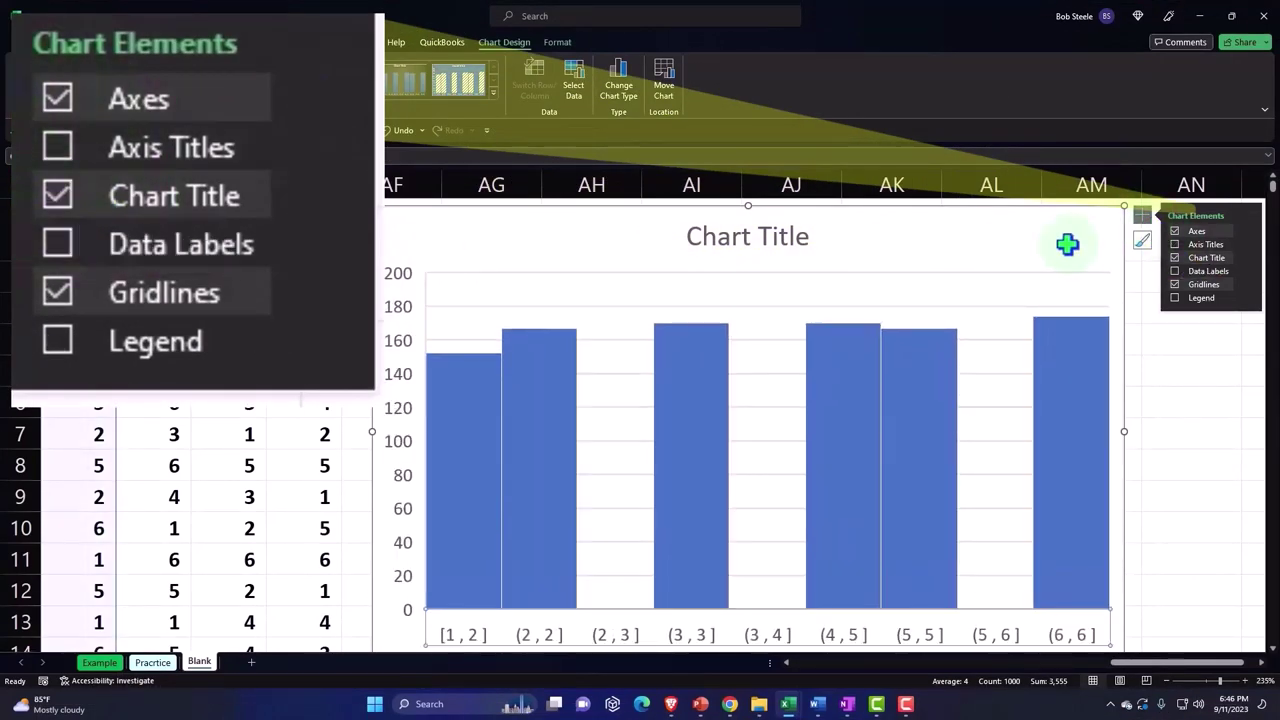
- Set the histogram's horizontal axis to 6 bins
double_click(790, 636)
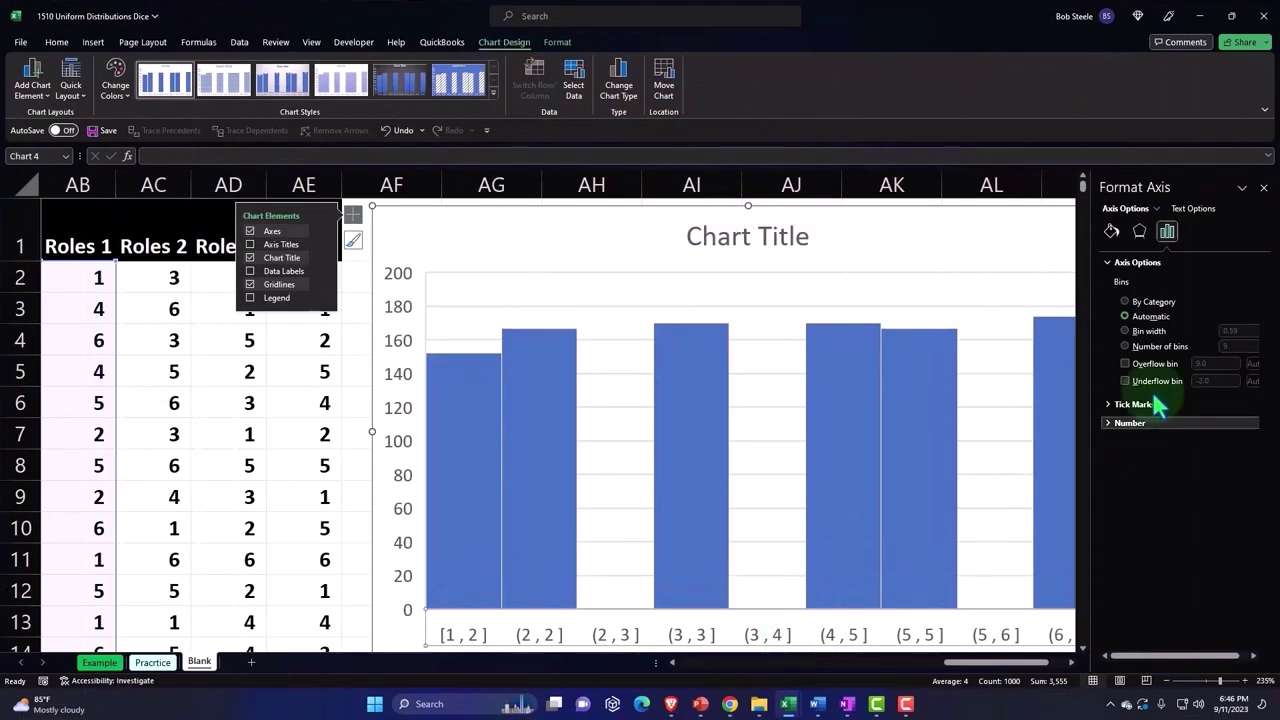
left_click(1125, 346)
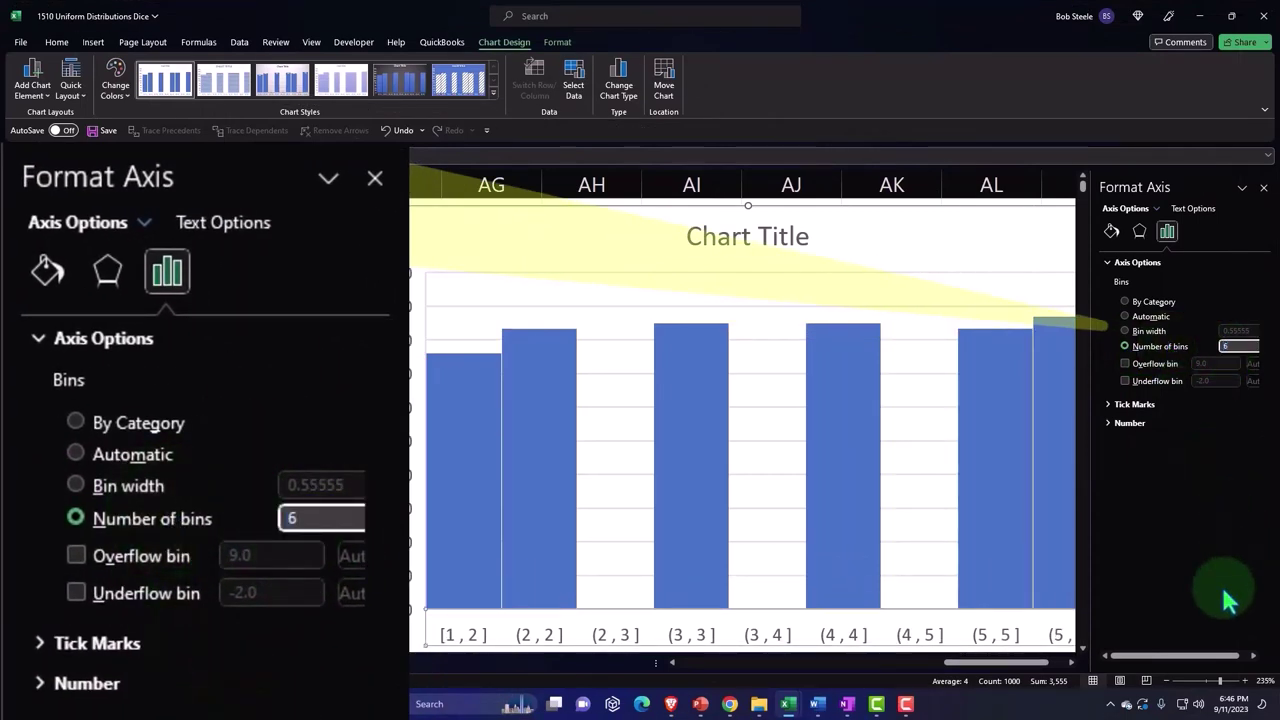
key("Tab")
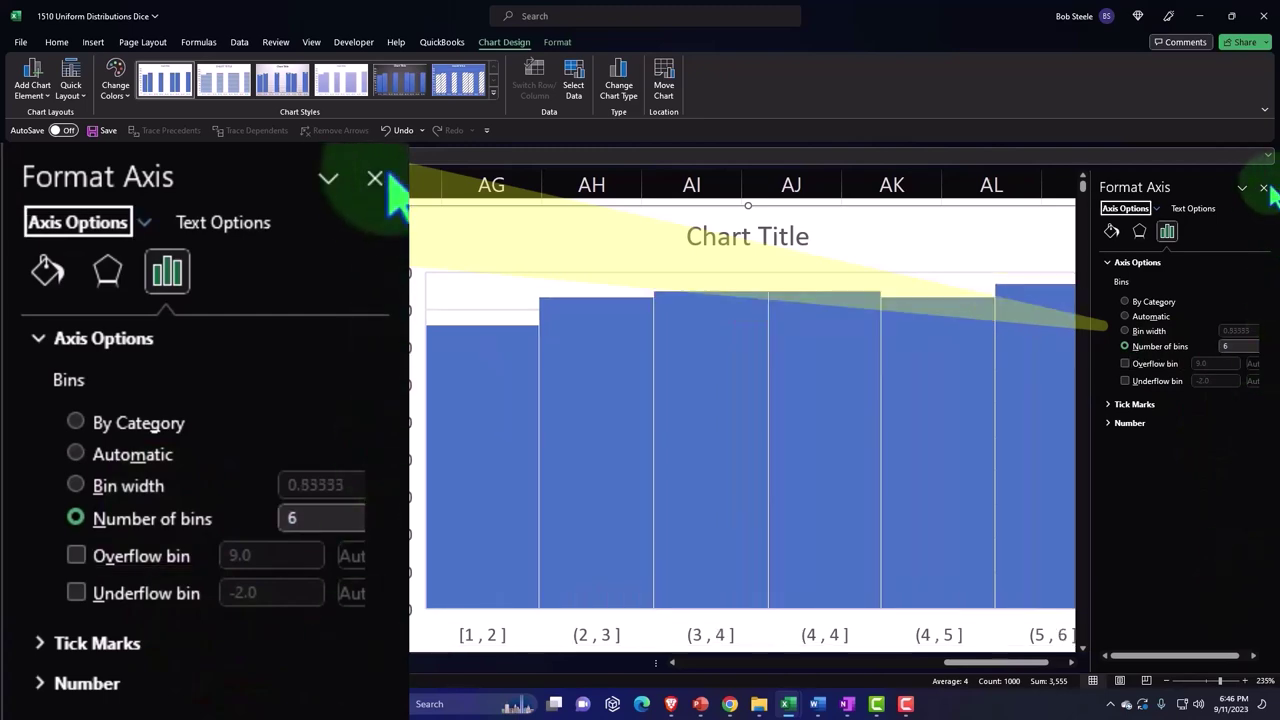
left_click(1264, 187)
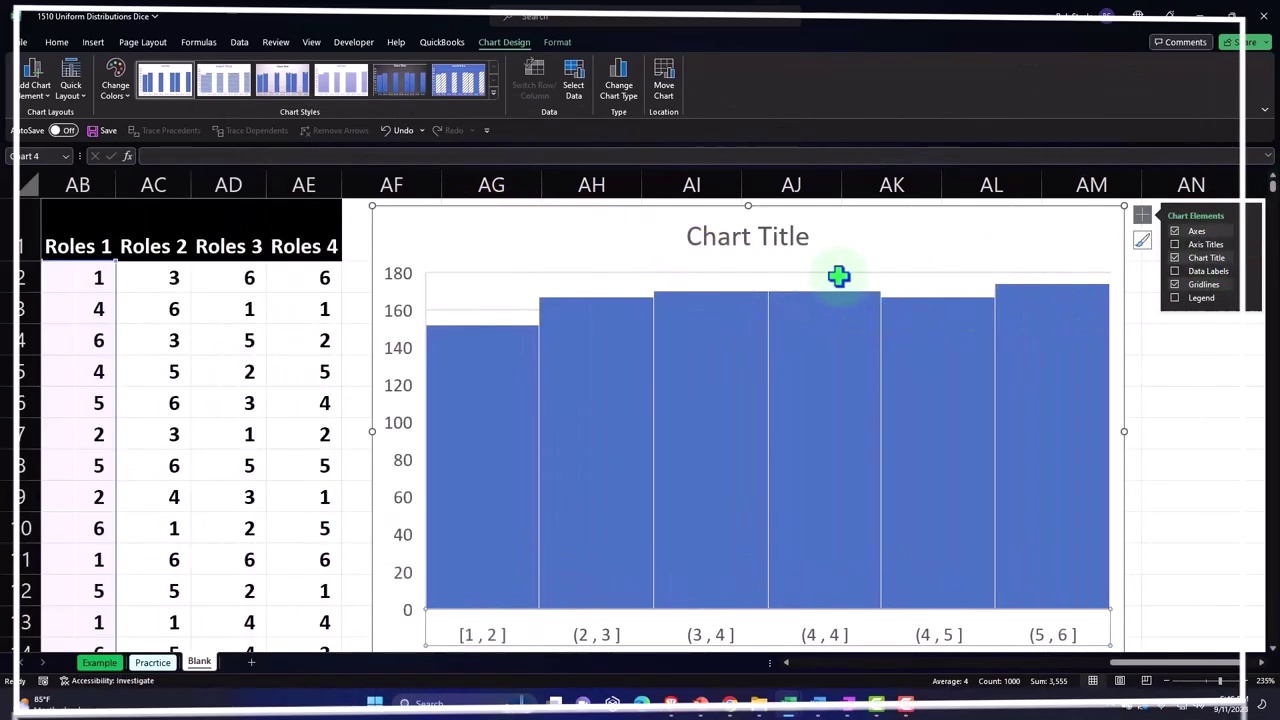
- Turn on data labels showing the count above each bar
left_click(1140, 221)
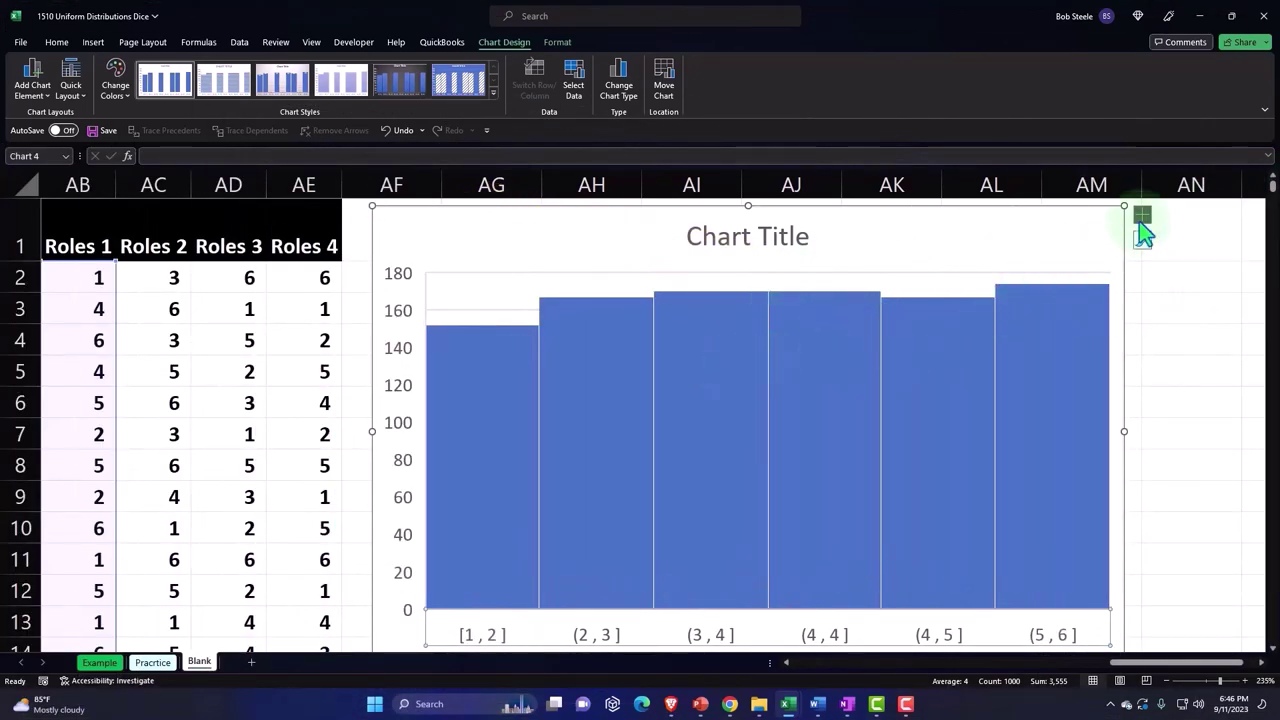
left_click(1141, 216)
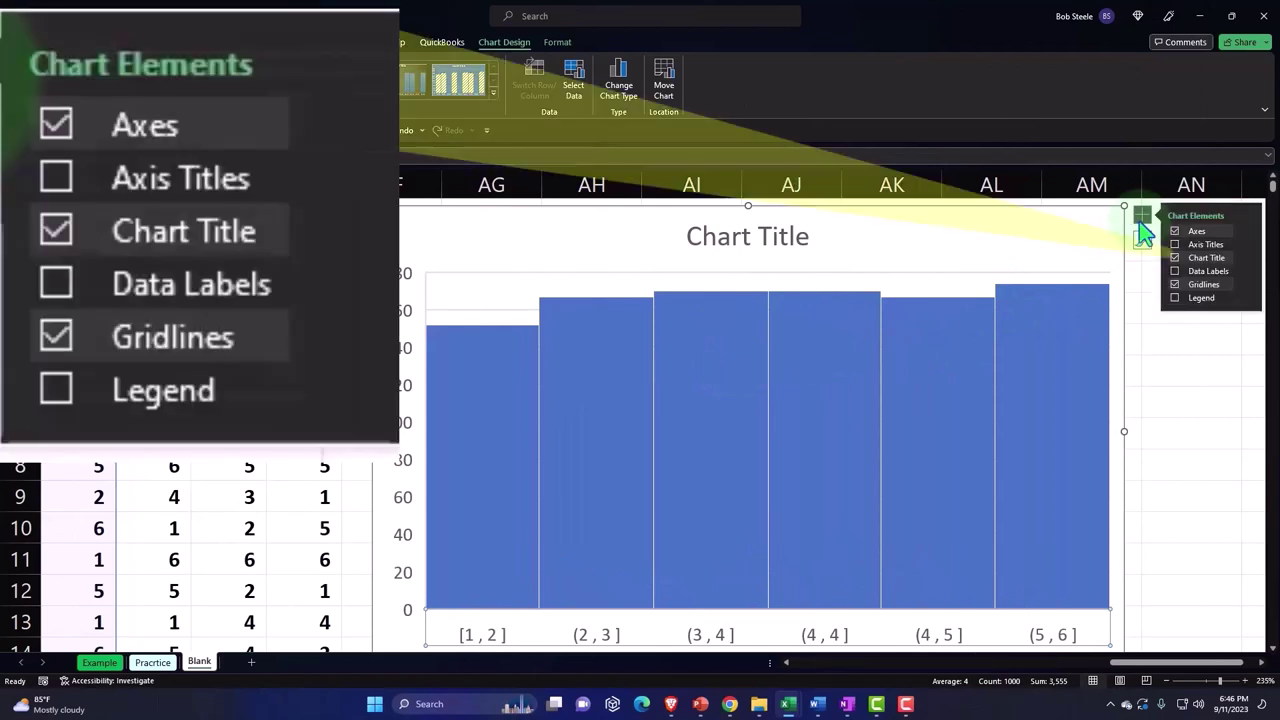
left_click(1176, 271)
left_click(1176, 272)
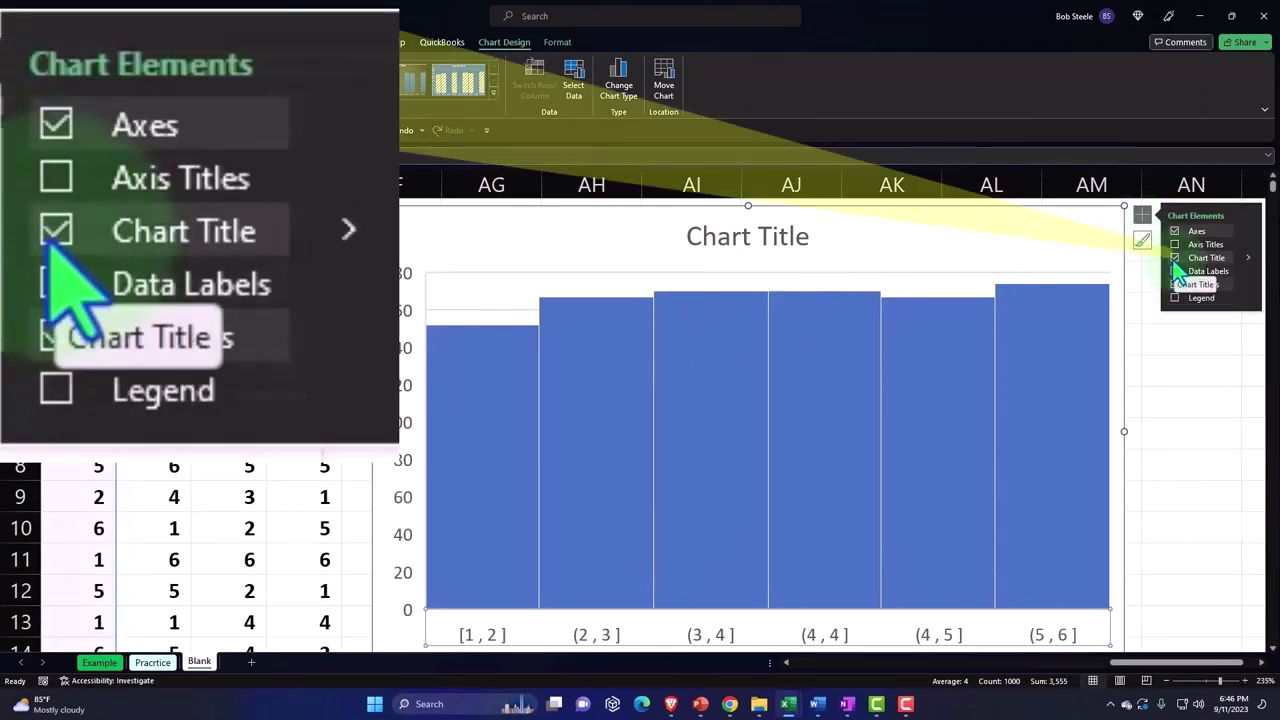
left_click(1176, 272)
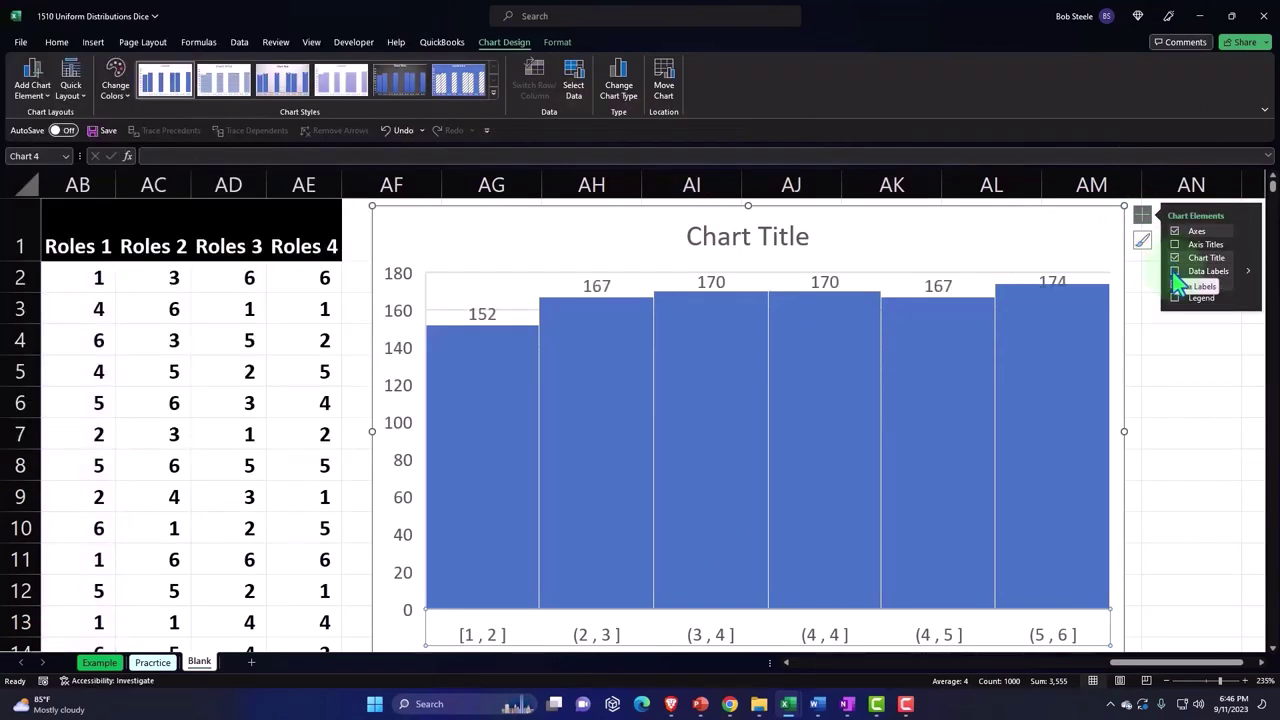
- Rename the chart title to Roles 1
left_click(720, 245)
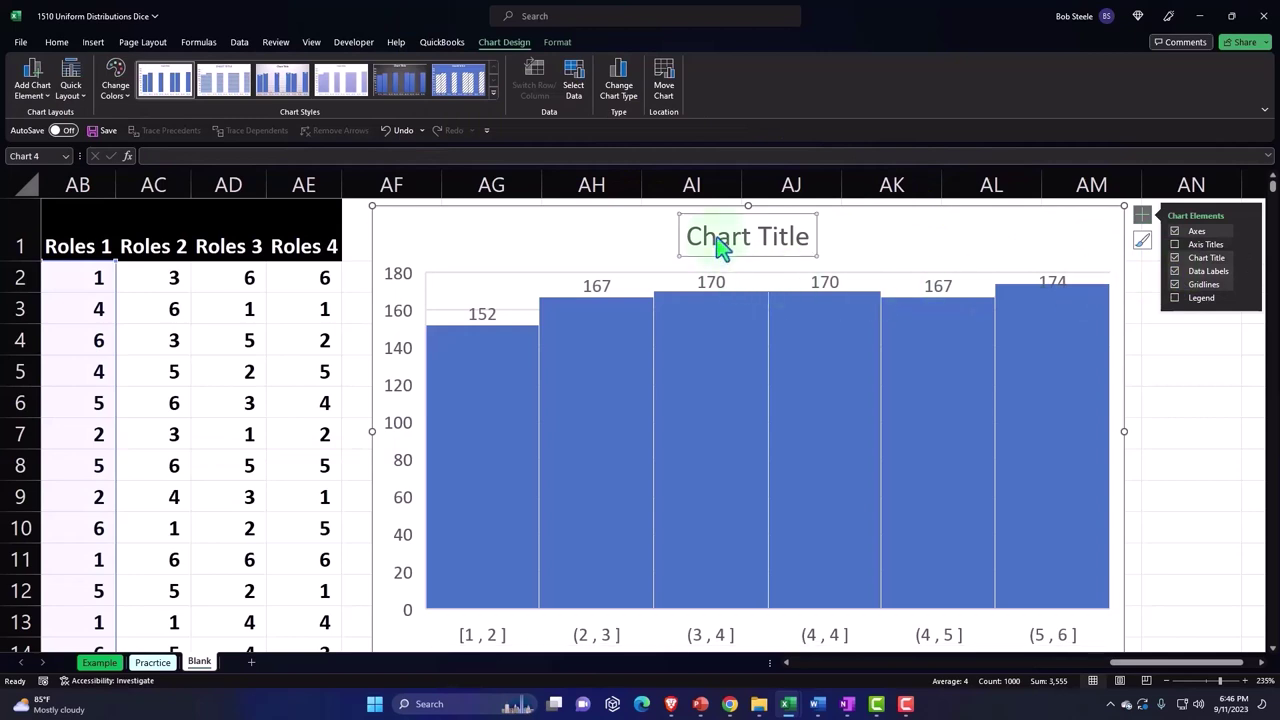
left_click(720, 245)
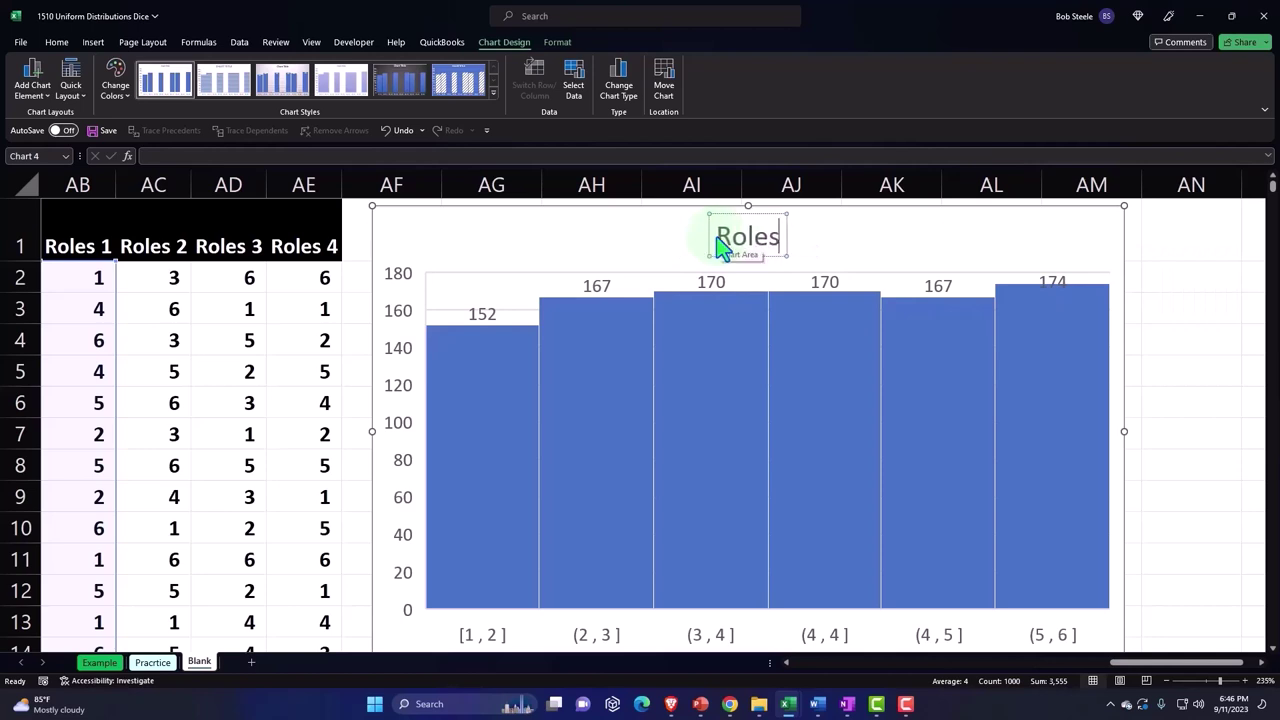
left_click(1200, 345)
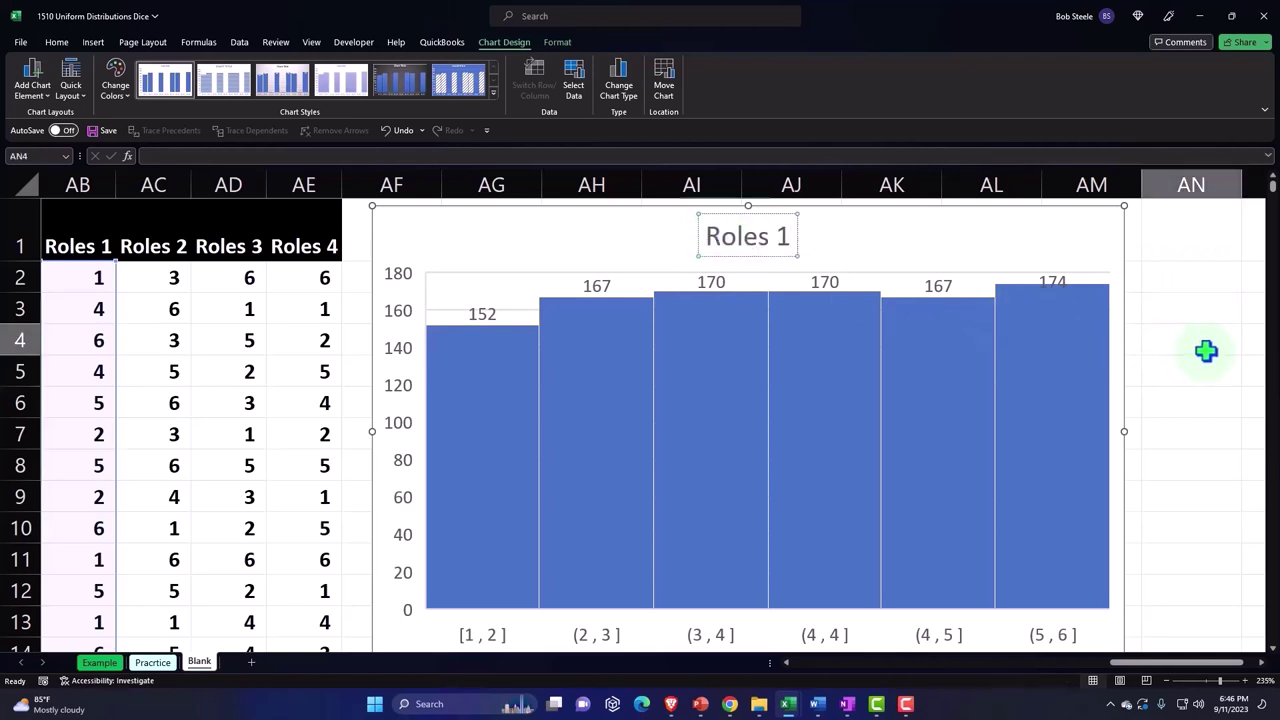
left_click(160, 281)
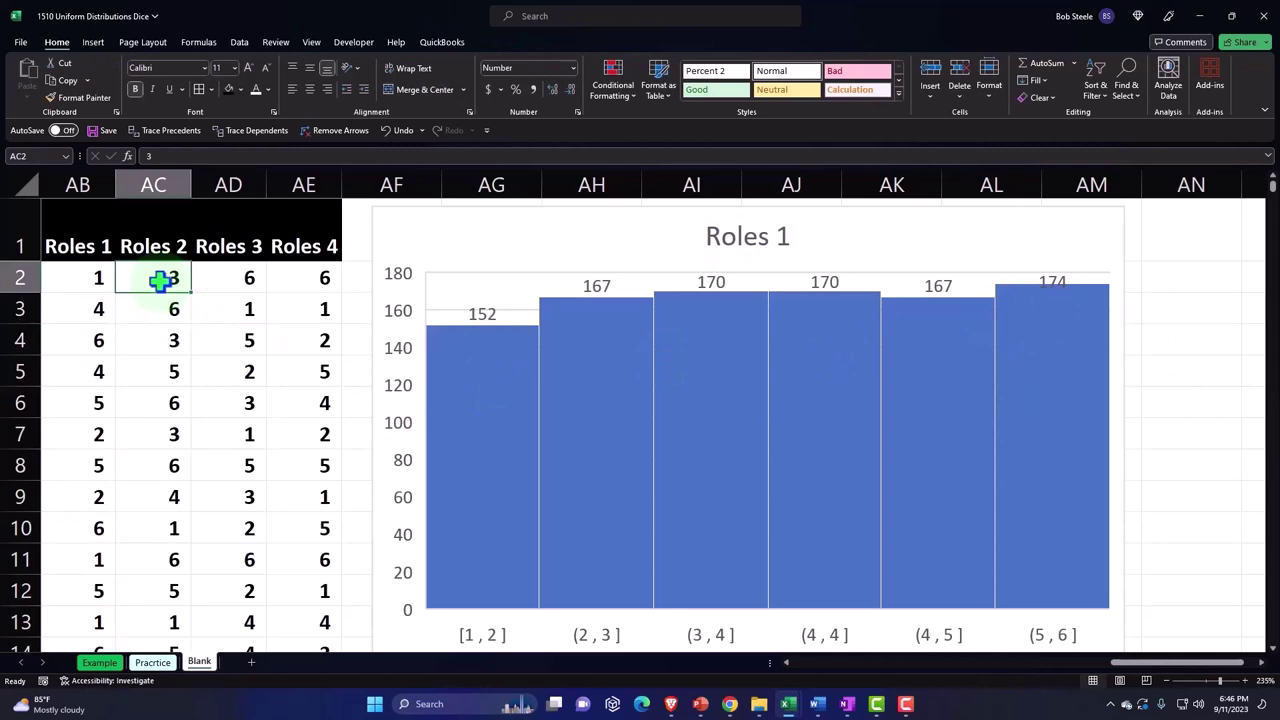
- Select the Roles 2 values in AC2:AC1001 and insert a histogram of them
key("ctrl+shift+Down")
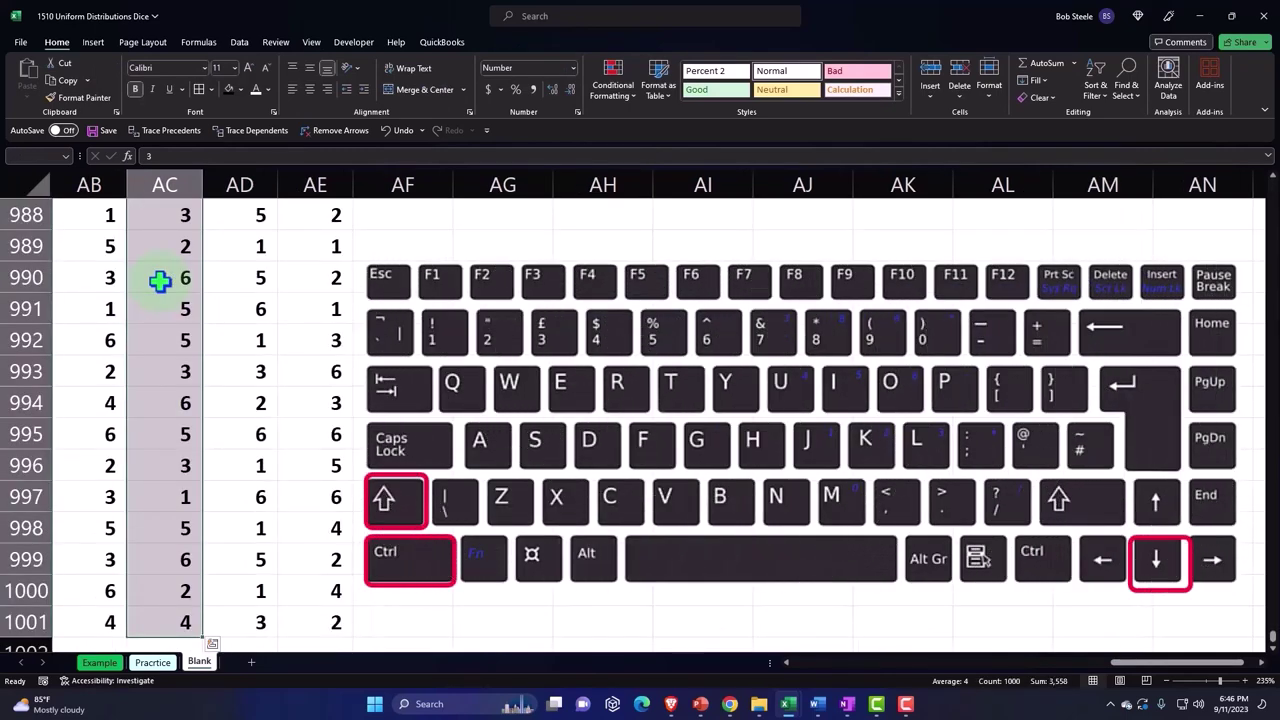
key("ctrl+BackSpace")
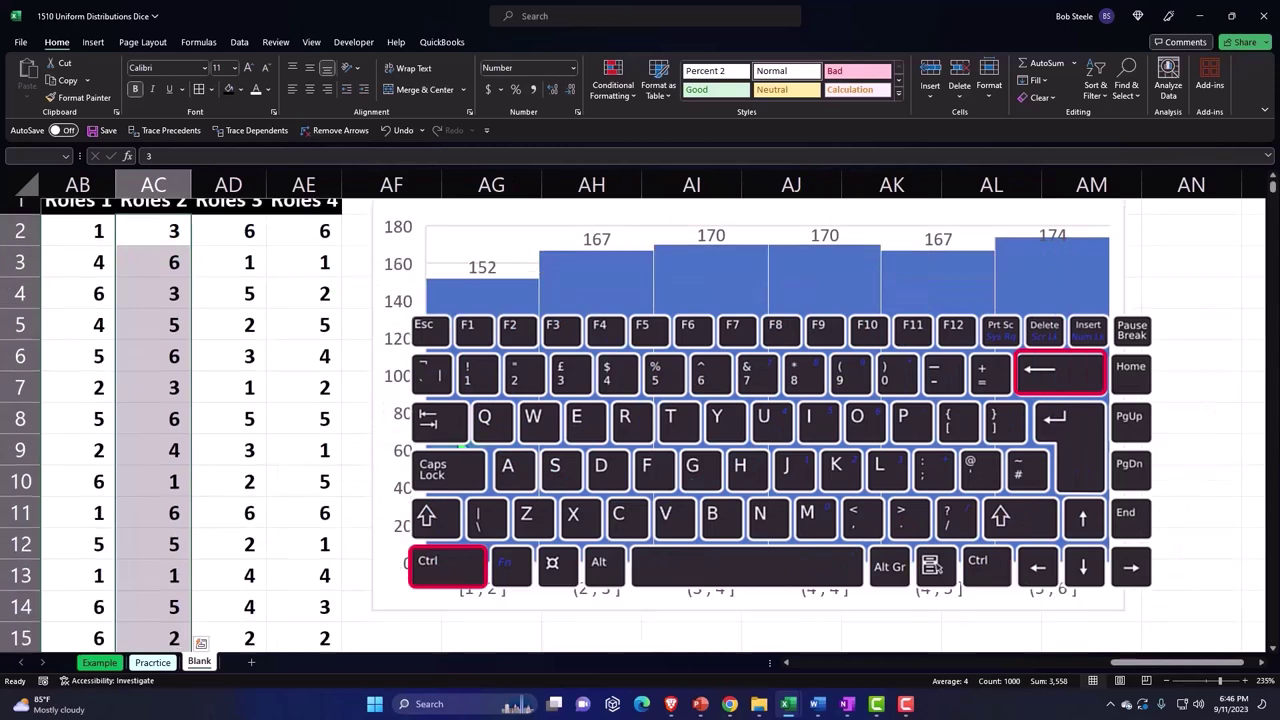
scroll(404, 437, "down", 3)
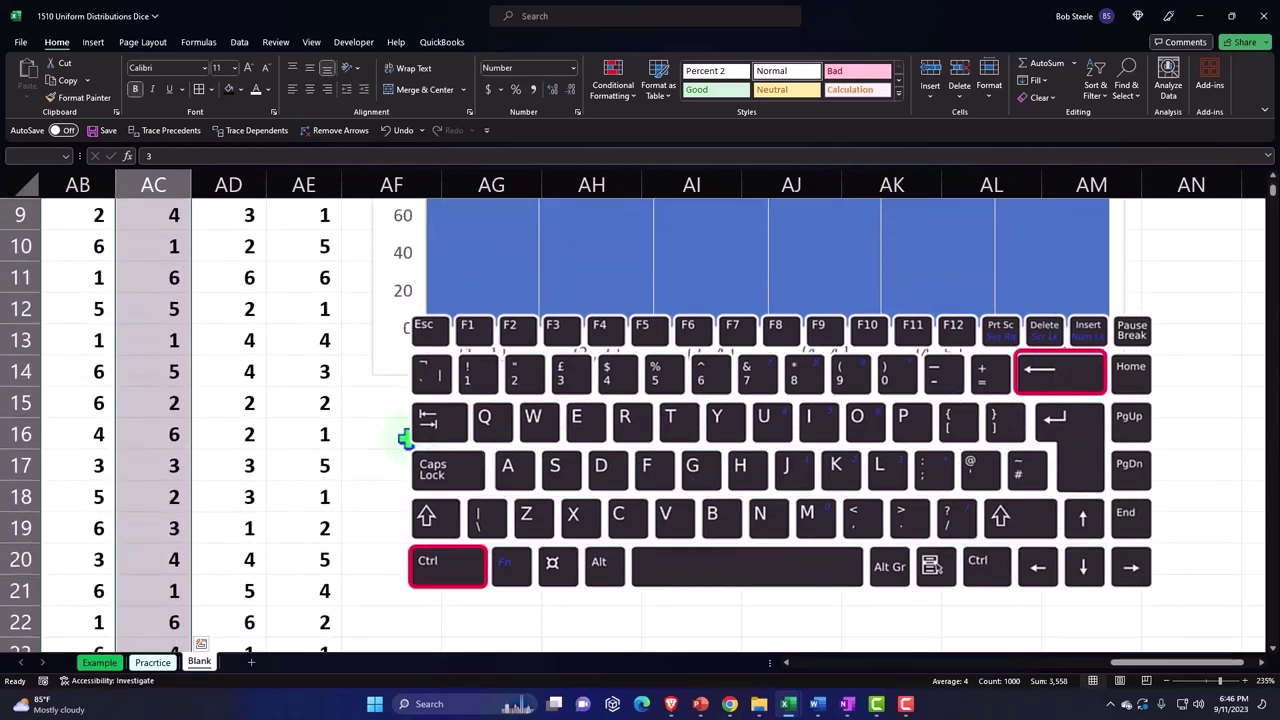
left_click(93, 42)
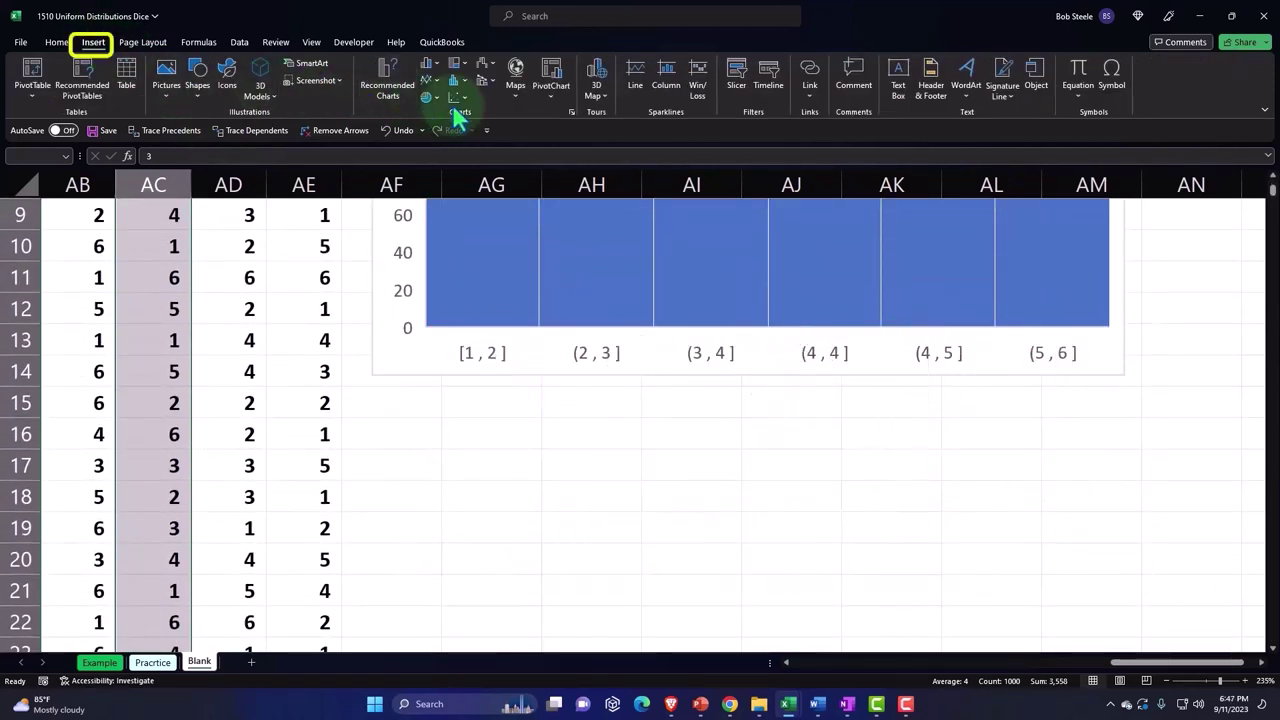
left_click(453, 80)
left_click(466, 124)
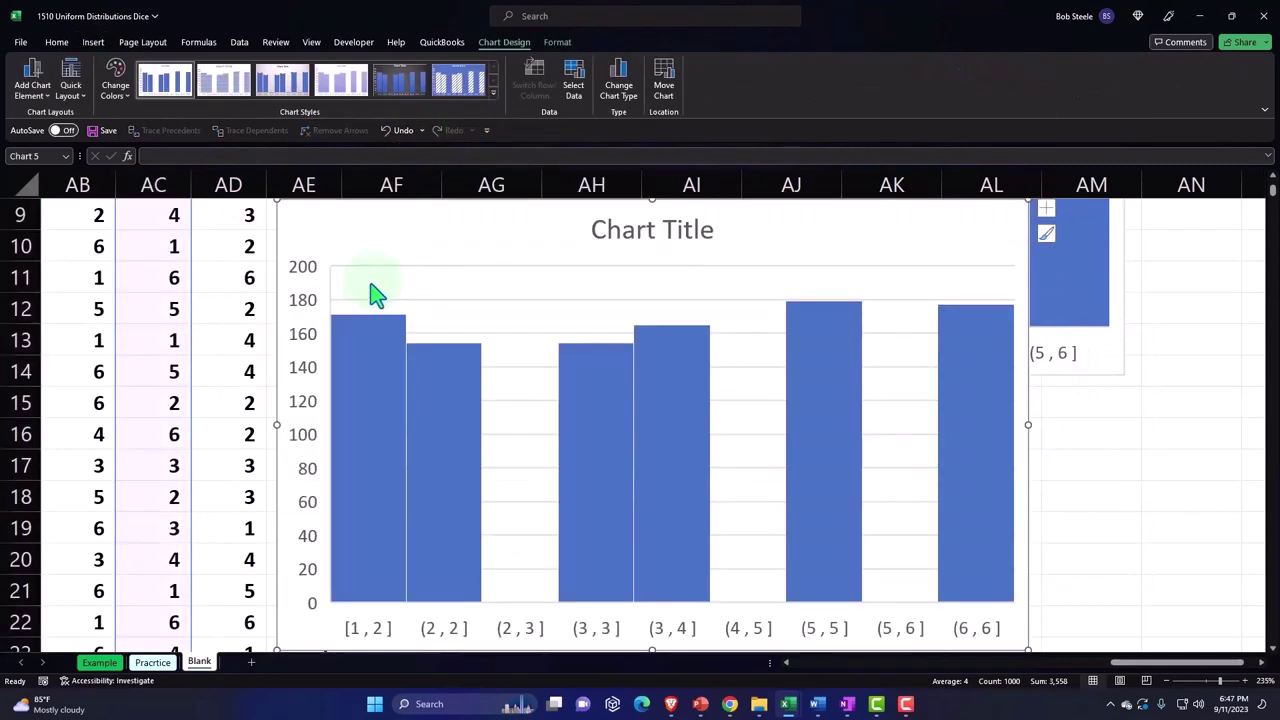
- Move the Roles 2 histogram below the Roles 1 chart
scroll(375, 295, "up", 3)
left_click_drag(343, 414, 397, 516)
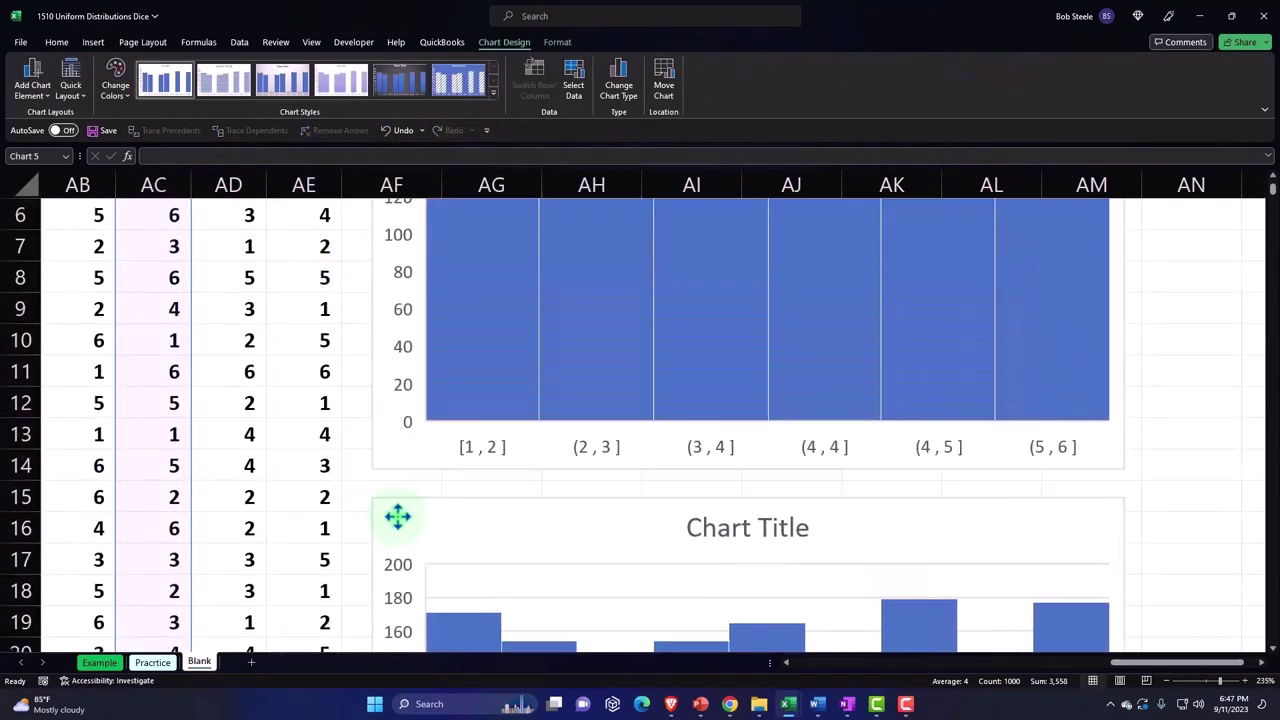
scroll(460, 490, "down", 3)
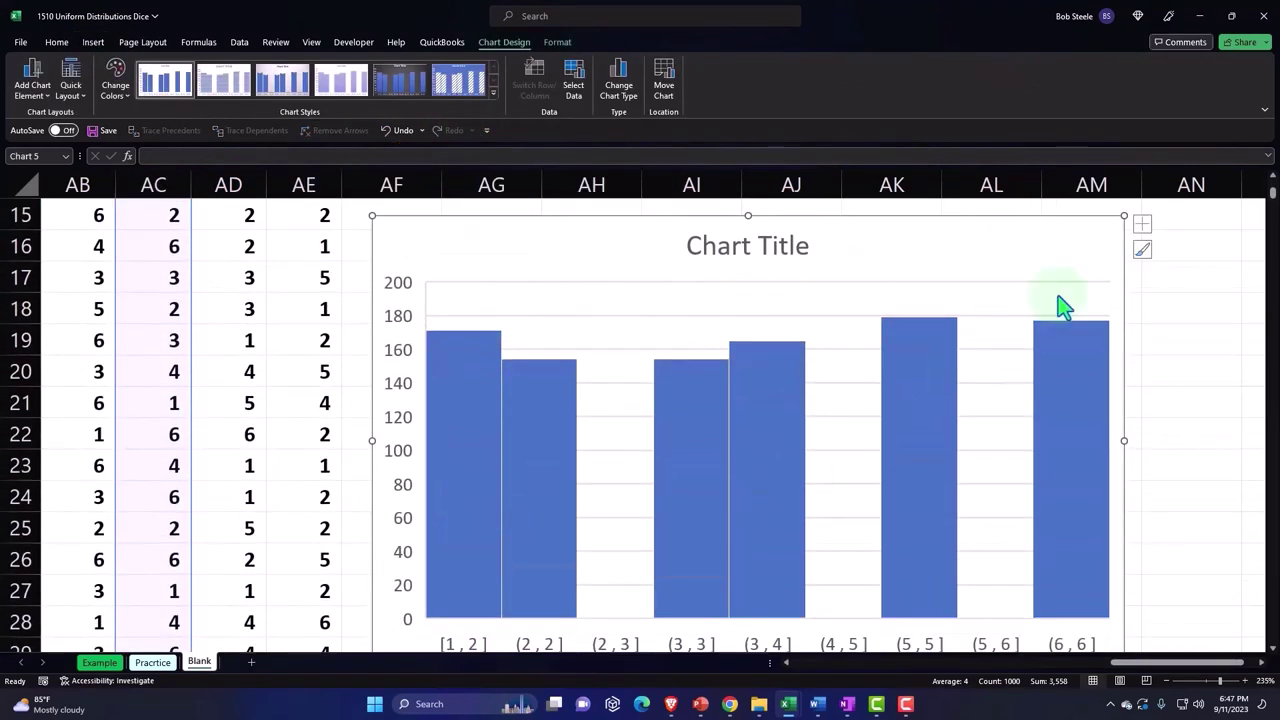
left_click(1142, 228)
left_click(1114, 243)
- Set the Roles 2 histogram's horizontal axis to 6 bins and close Format Axis
scroll(929, 557, "down", 1)
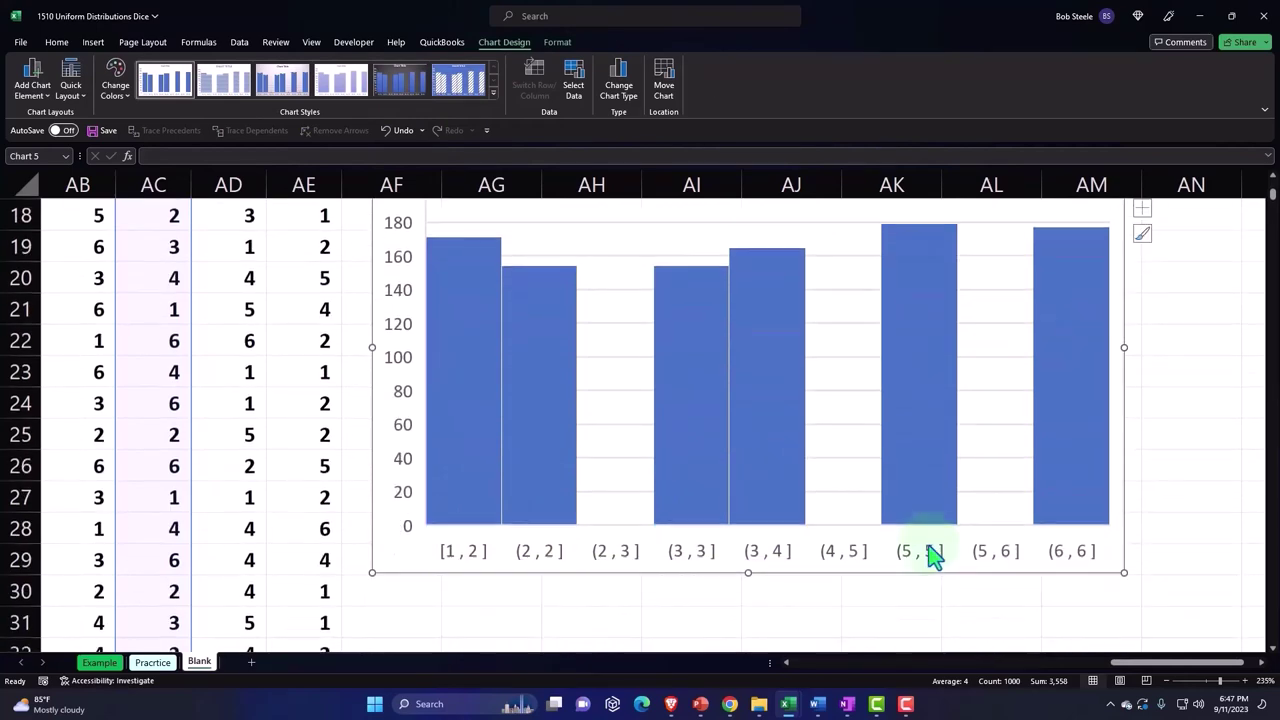
double_click(878, 549)
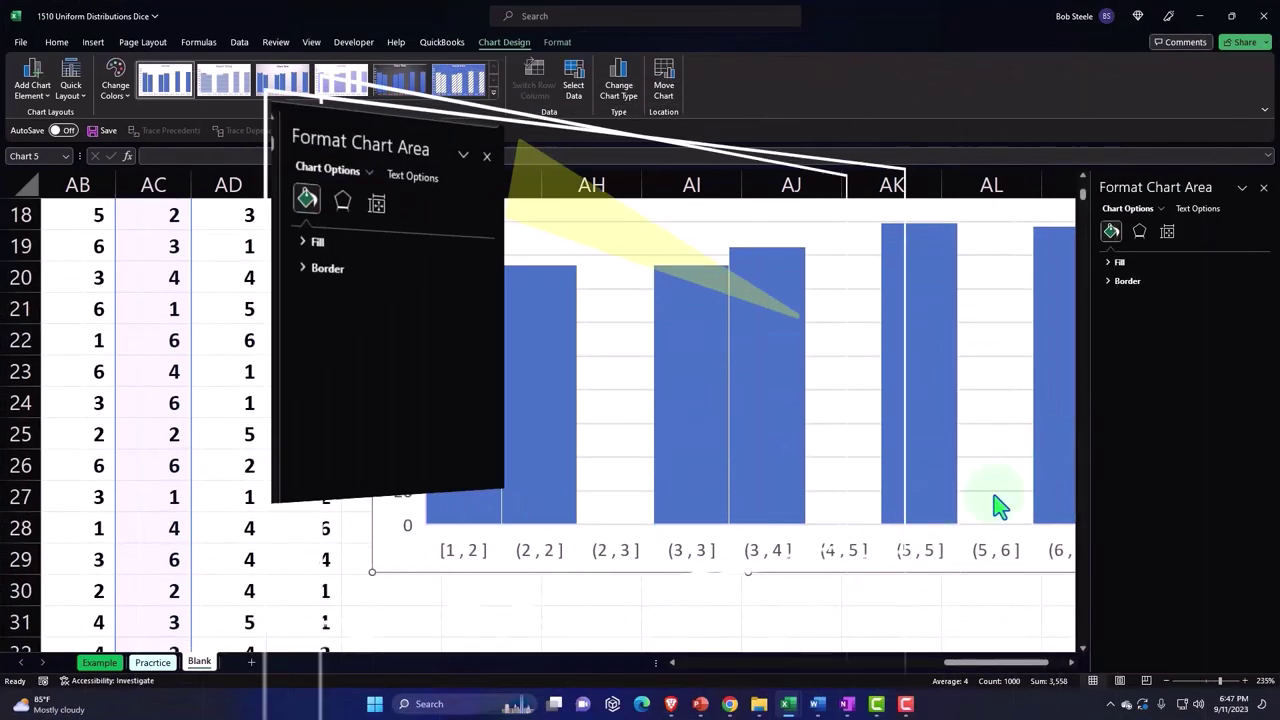
left_click(915, 558)
left_click(1167, 231)
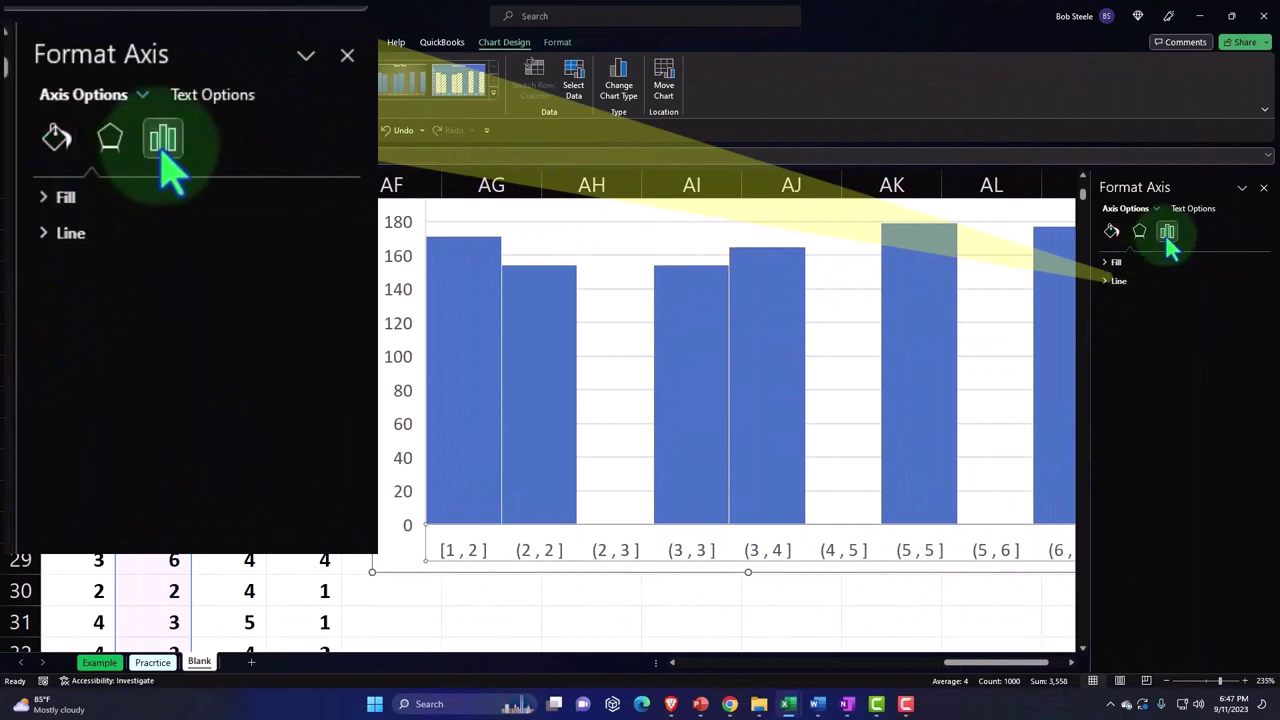
left_click(1117, 263)
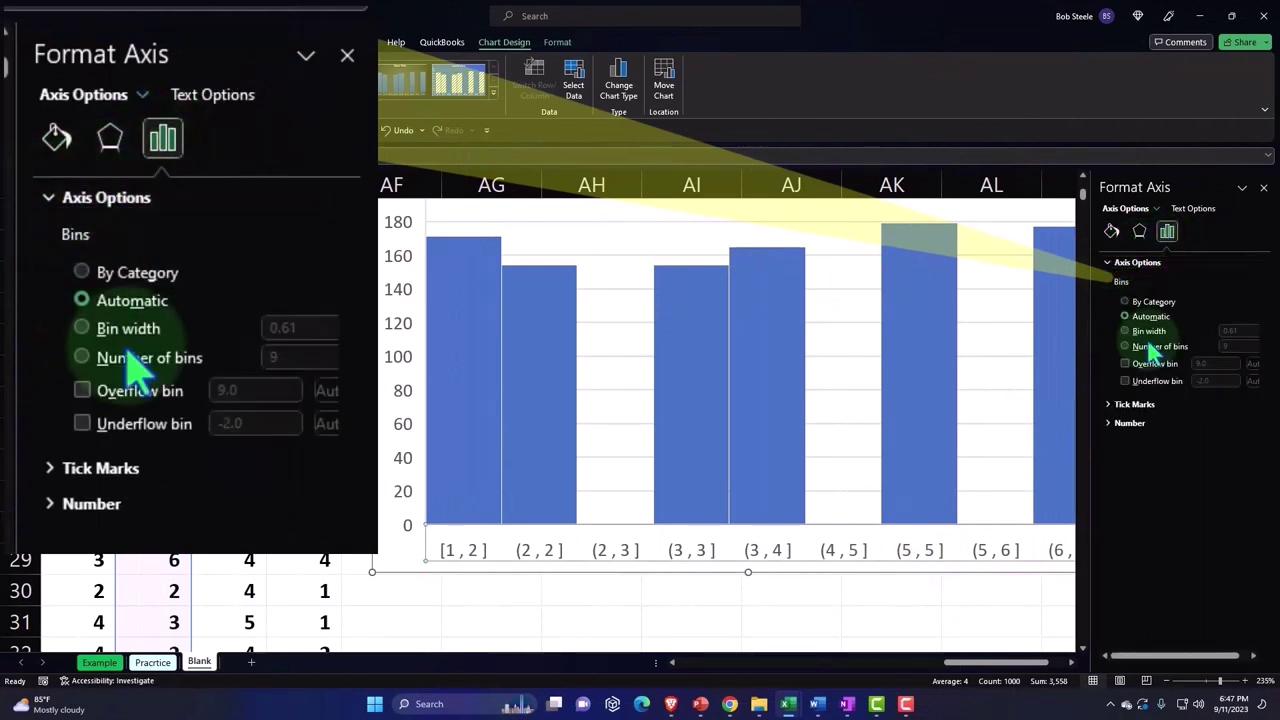
left_click(1125, 346)
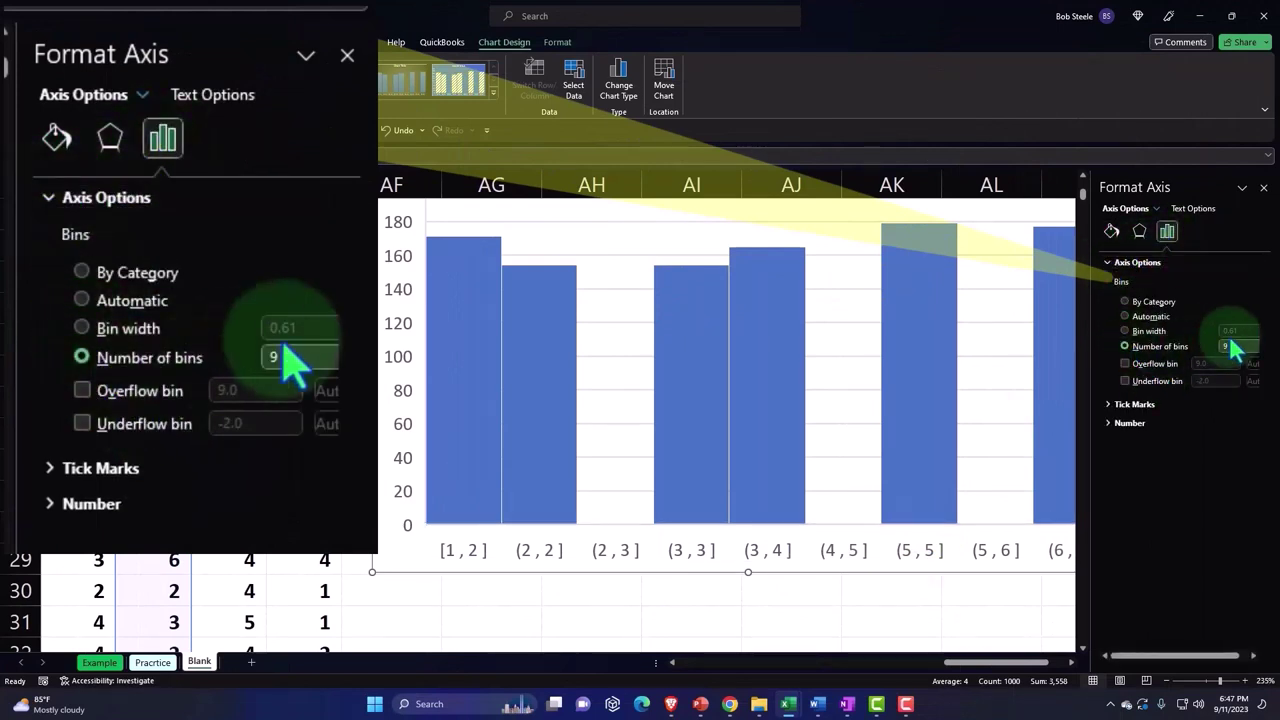
double_click(1228, 346)
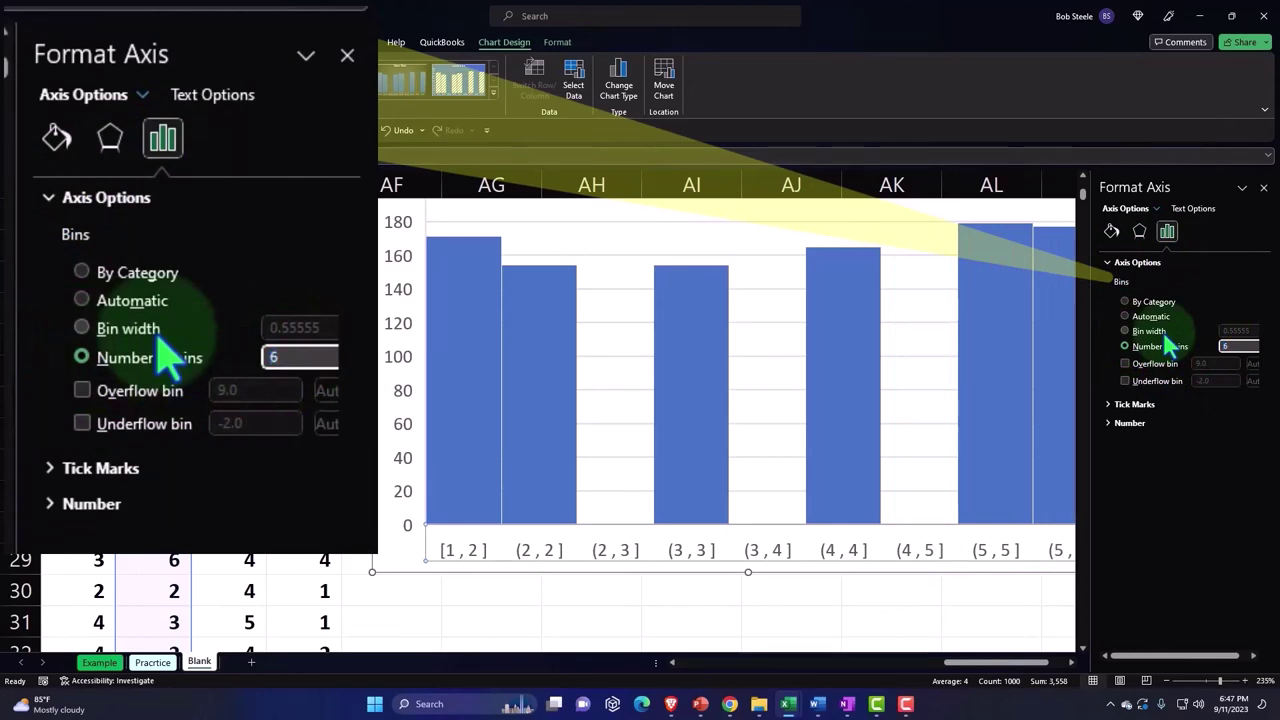
key("Tab")
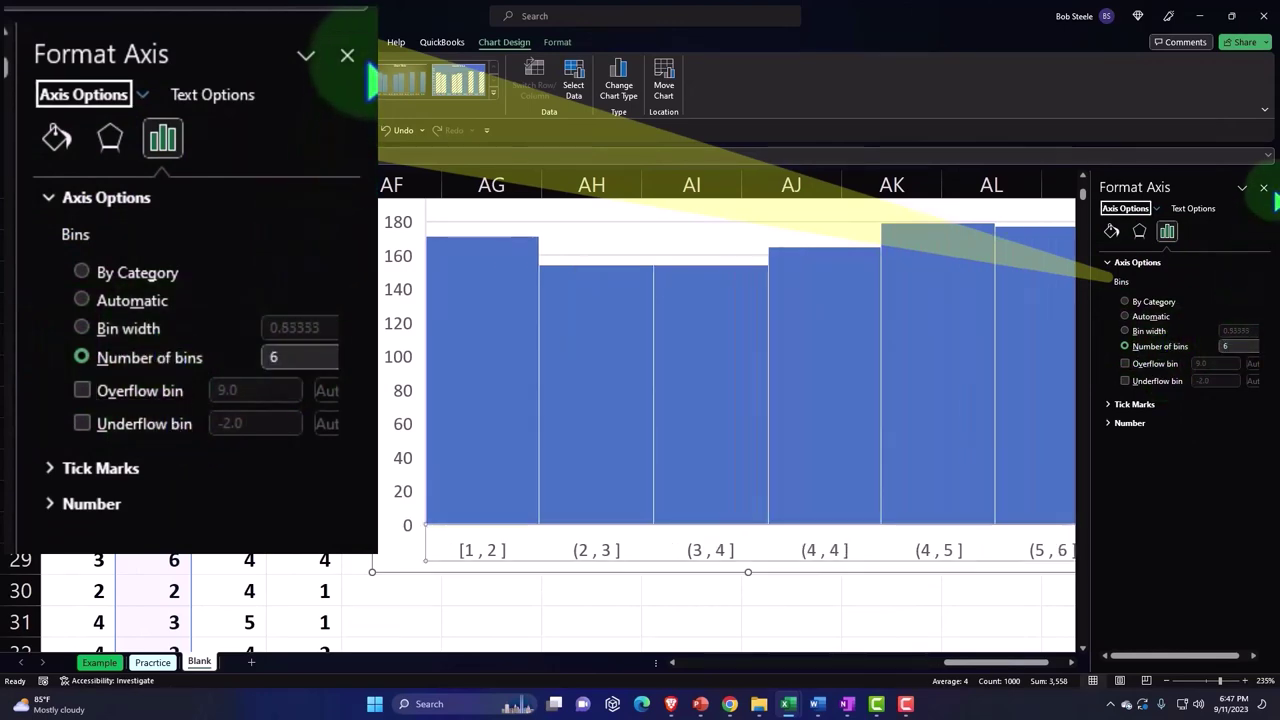
left_click(1264, 188)
- Add data labels and gridlines to the Roles 2 histogram
scroll(992, 404, "up", 1)
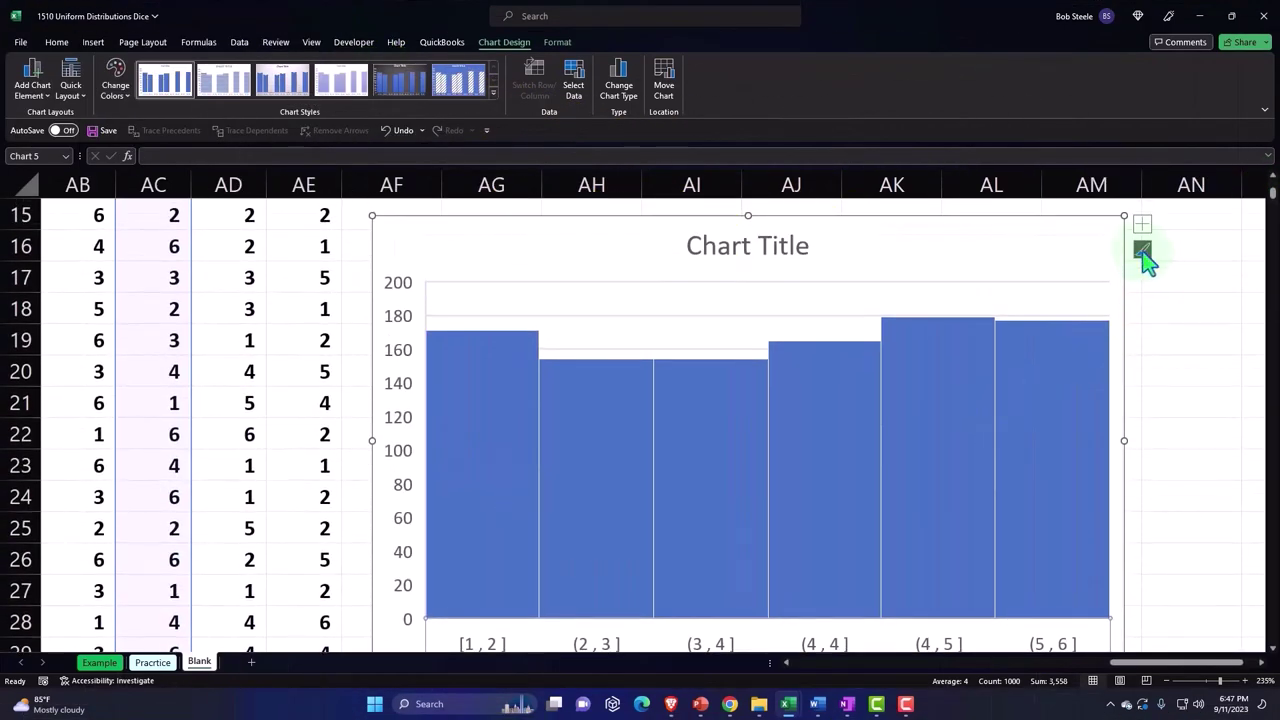
left_click(1141, 226)
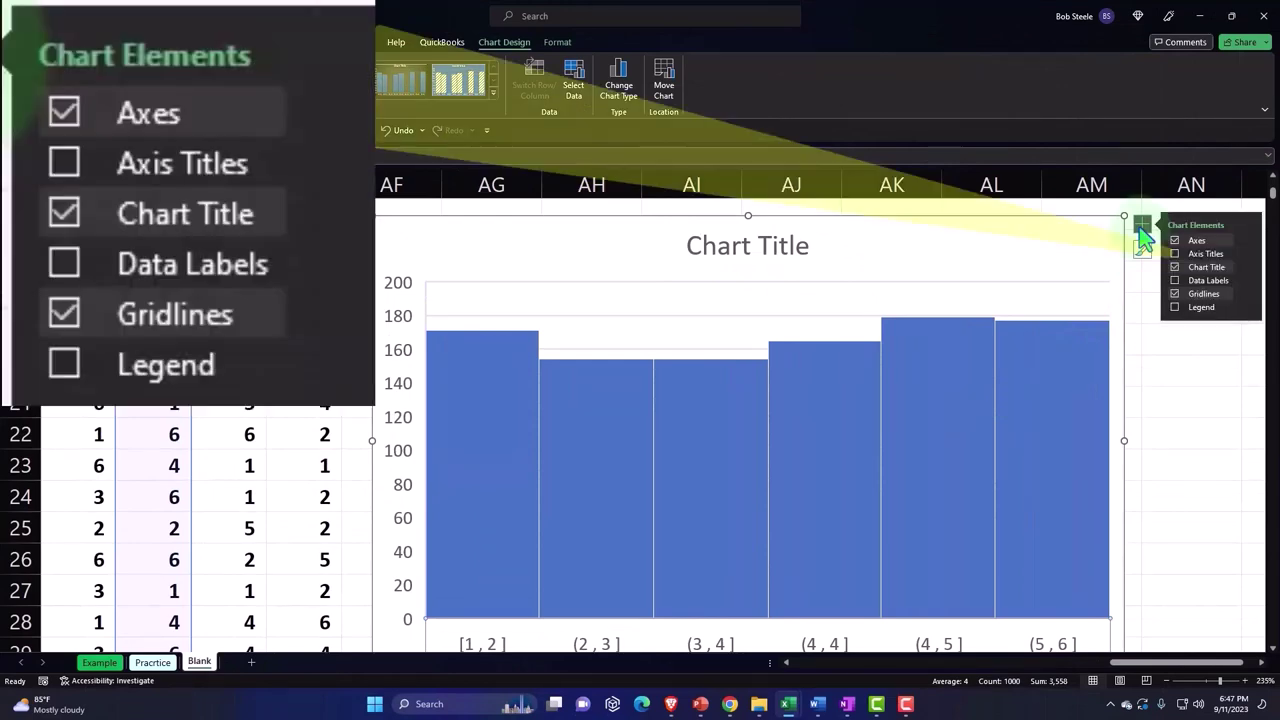
left_click(1175, 281)
left_click(1176, 292)
- Change the second chart's title to 'Roles 2'
left_click(758, 258)
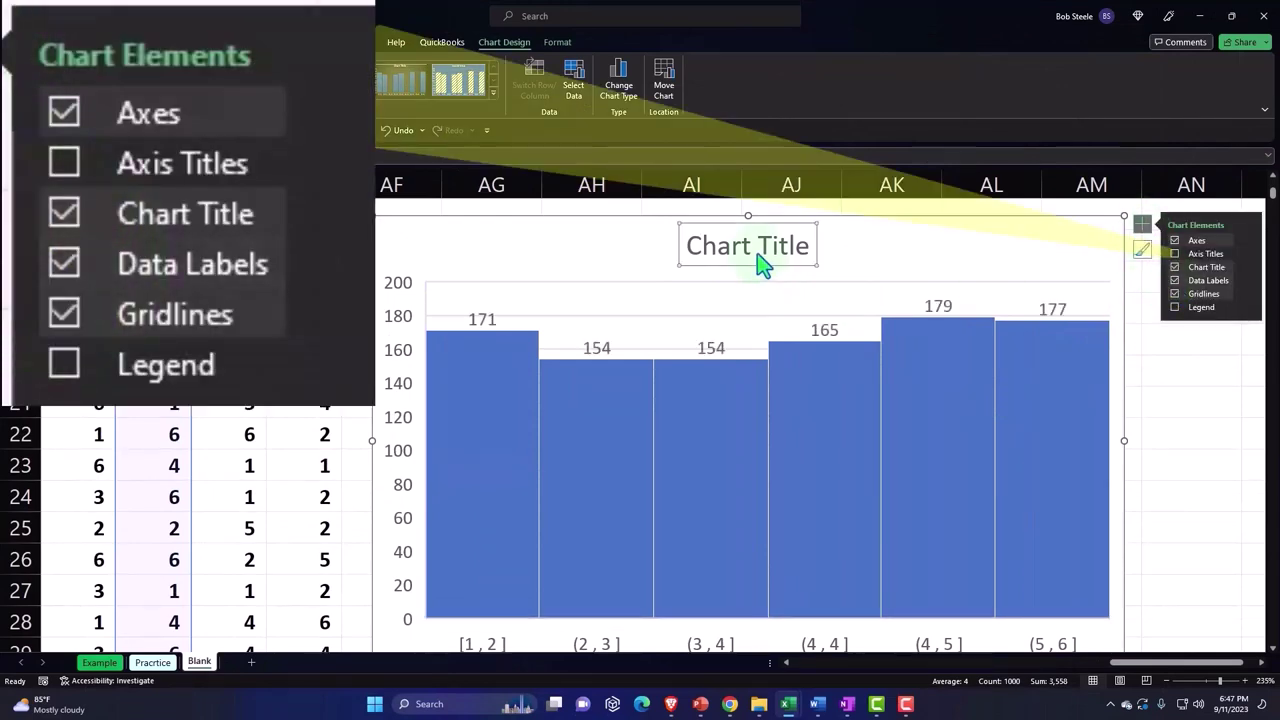
scroll(705, 278, "up", 1)
scroll(705, 280, "up", 3)
type("R")
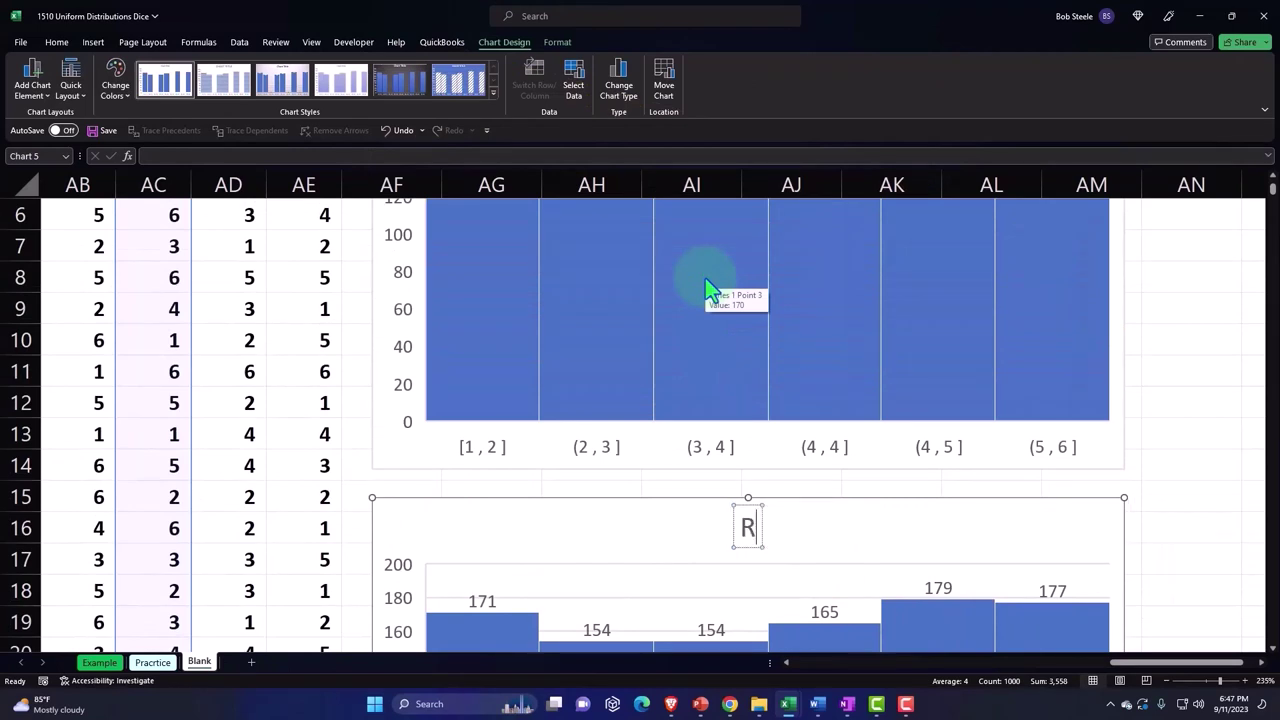
type("oles")
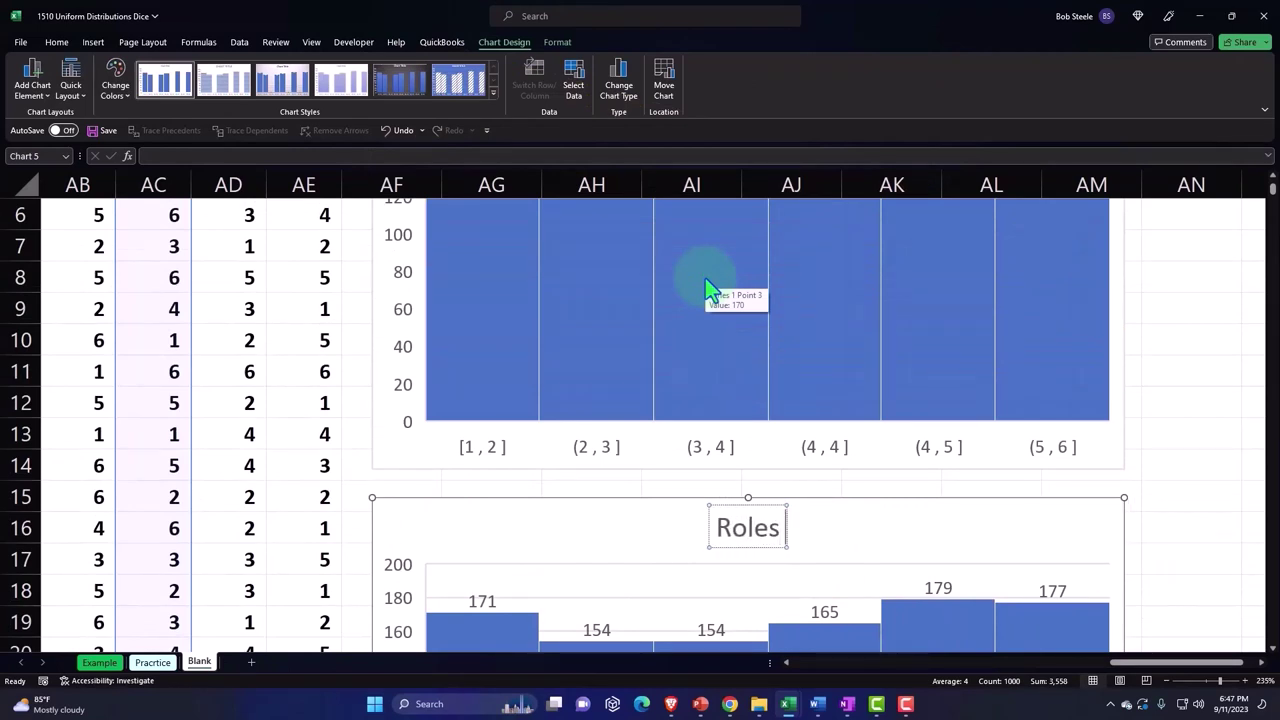
type(" 2")
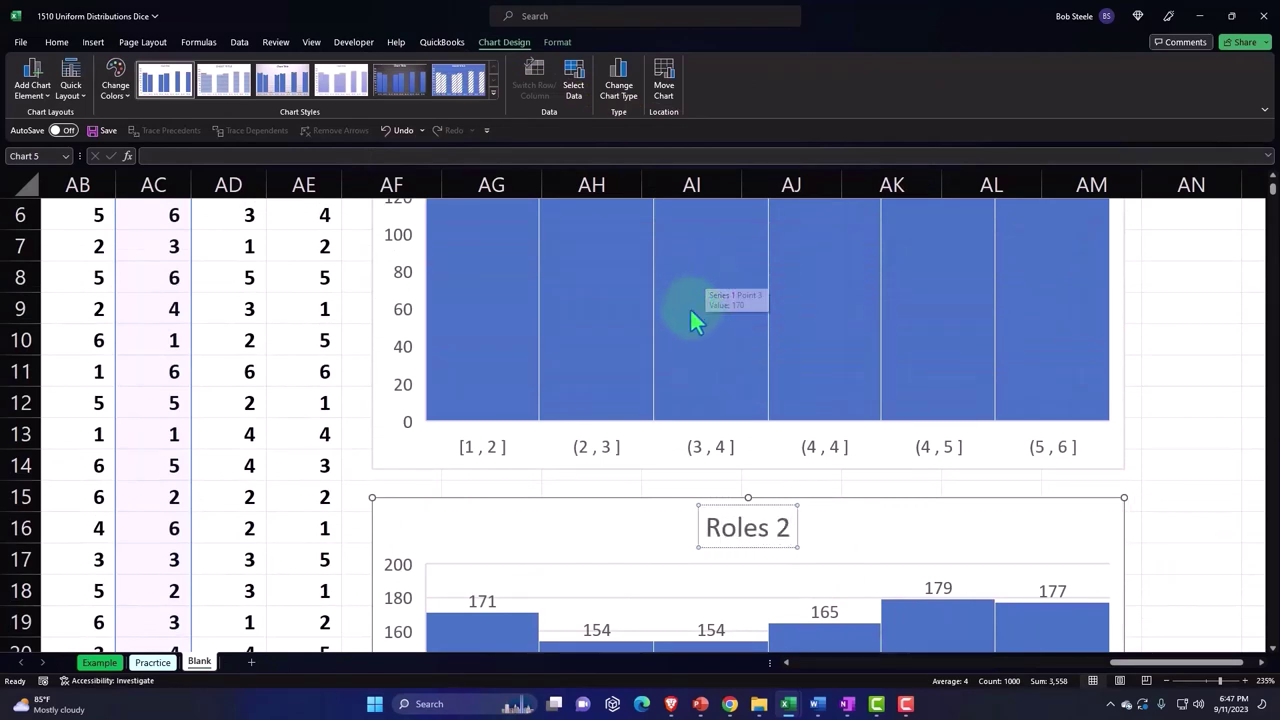
left_click(386, 510)
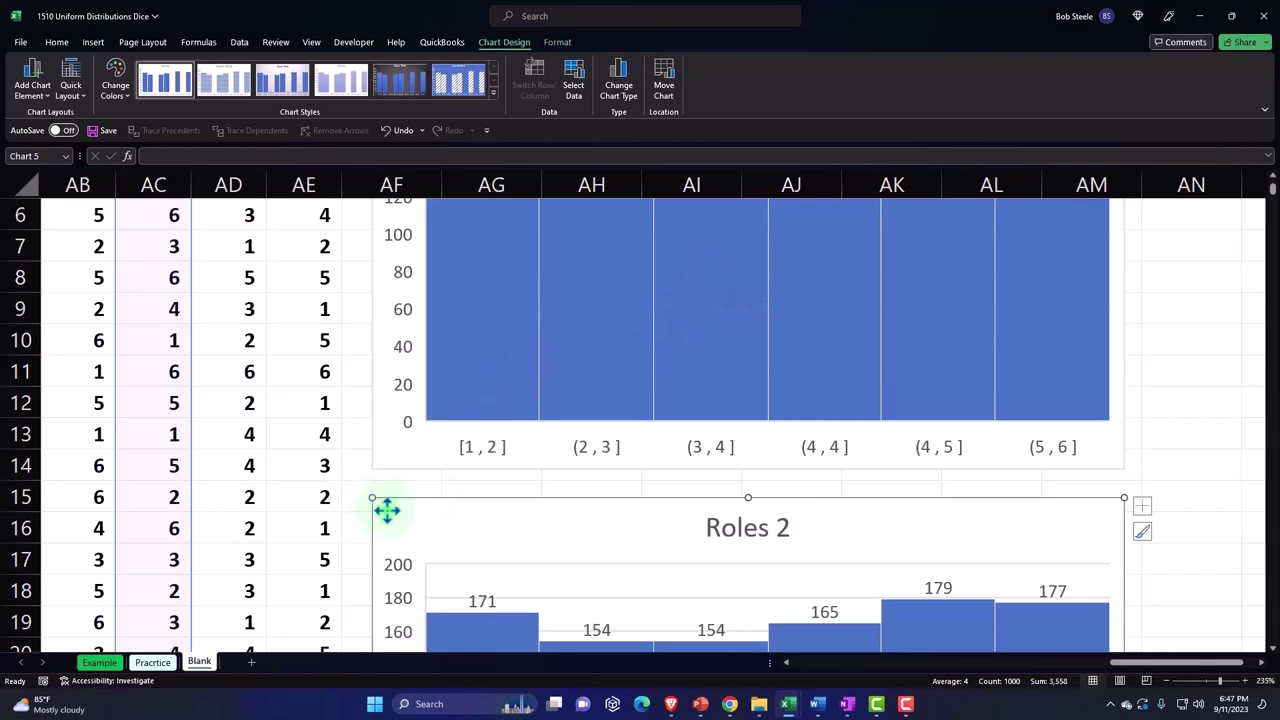
scroll(386, 510, "up", 2)
scroll(388, 511, "down", 2)
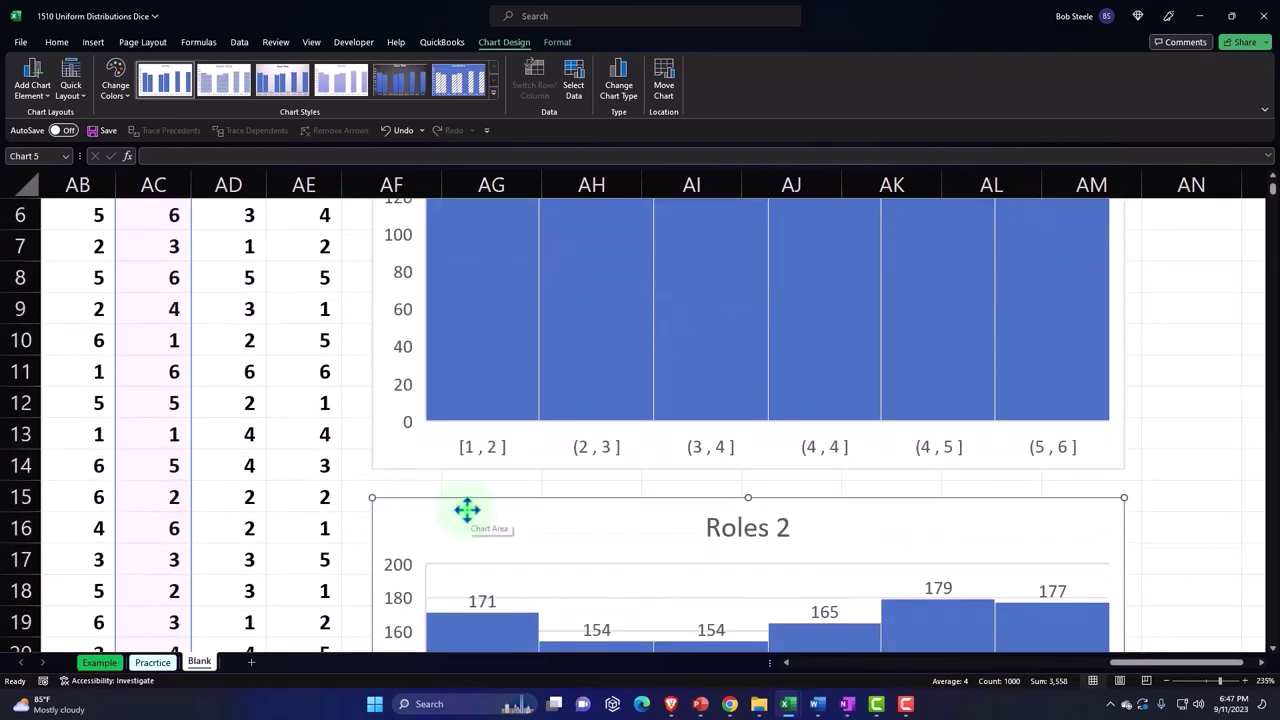
scroll(500, 510, "up", 2)
scroll(540, 505, "down", 2)
scroll(562, 494, "down", 2)
scroll(562, 491, "down", 5)
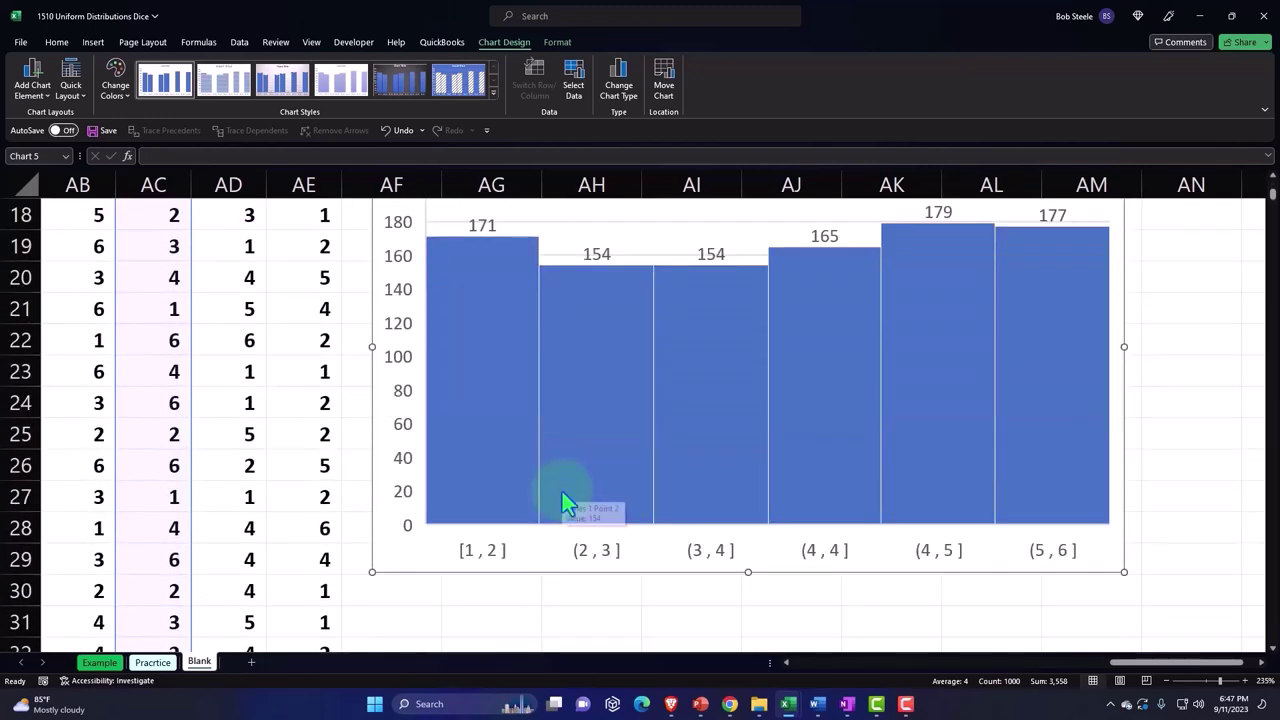
scroll(563, 491, "up", 9)
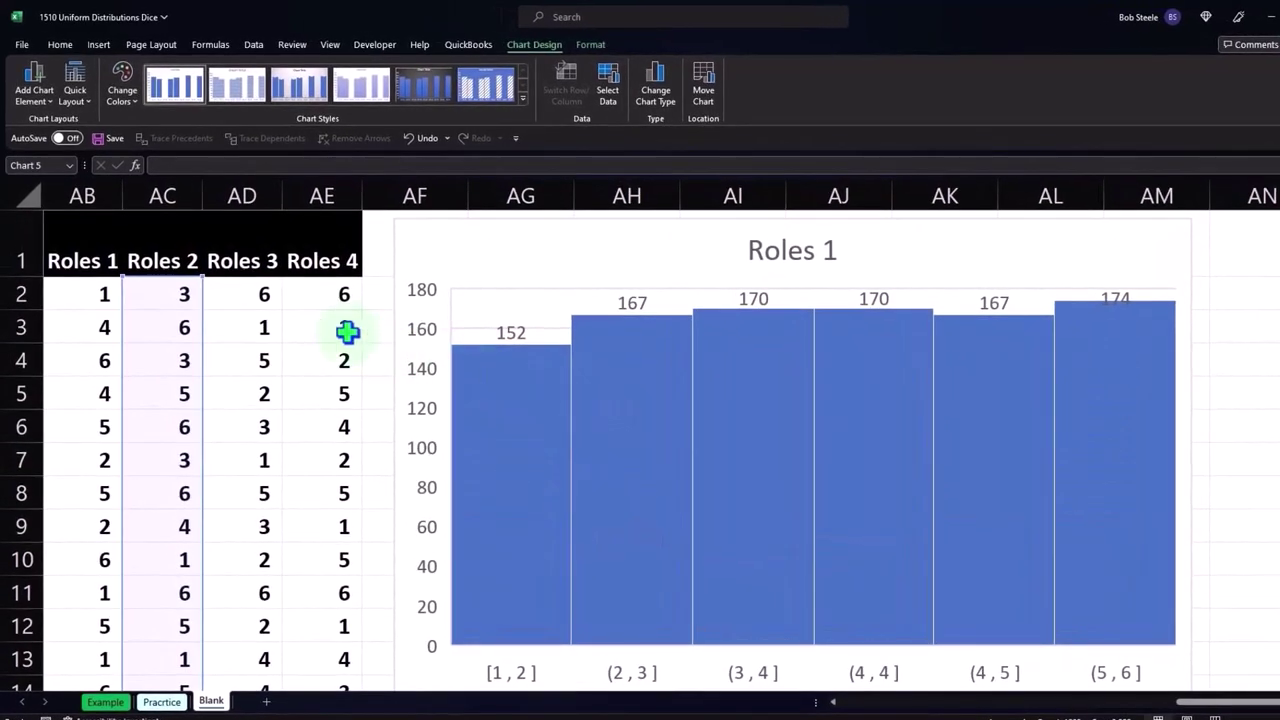
- Select AD2:AD1001, insert a histogram of the Roles 3 values, and place it below the others
left_click(249, 292)
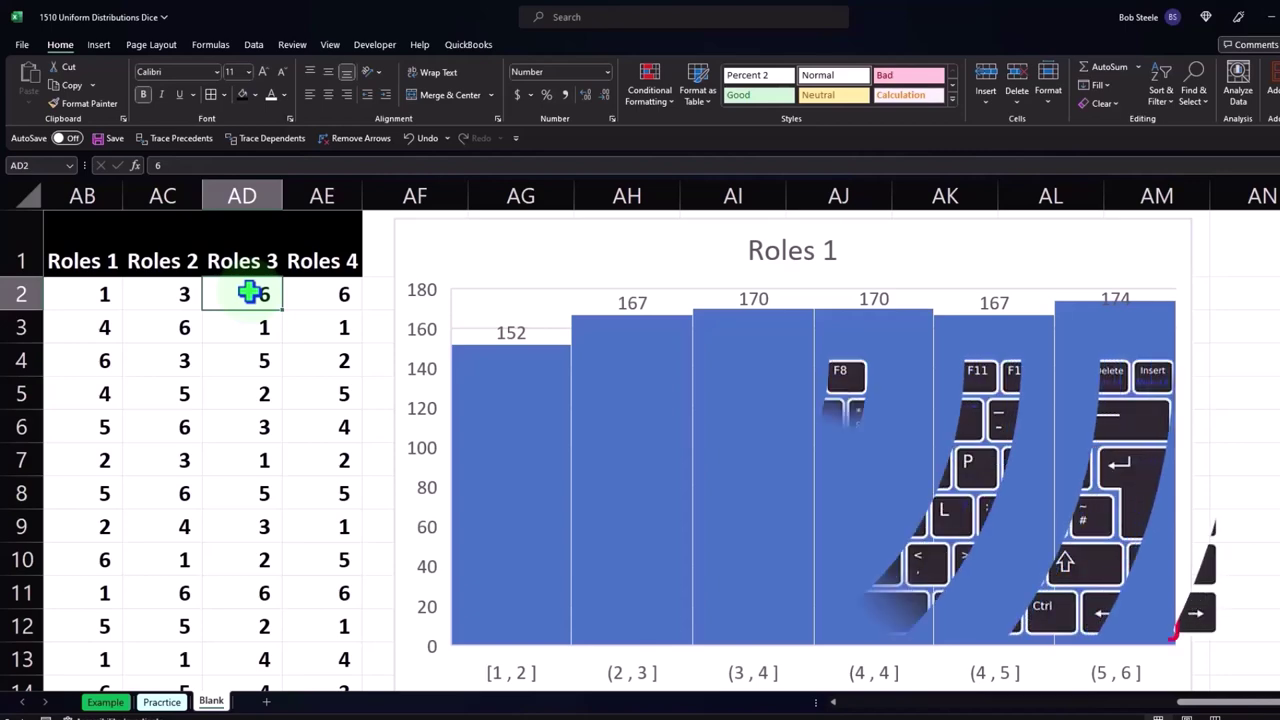
key("ctrl+shift+Down")
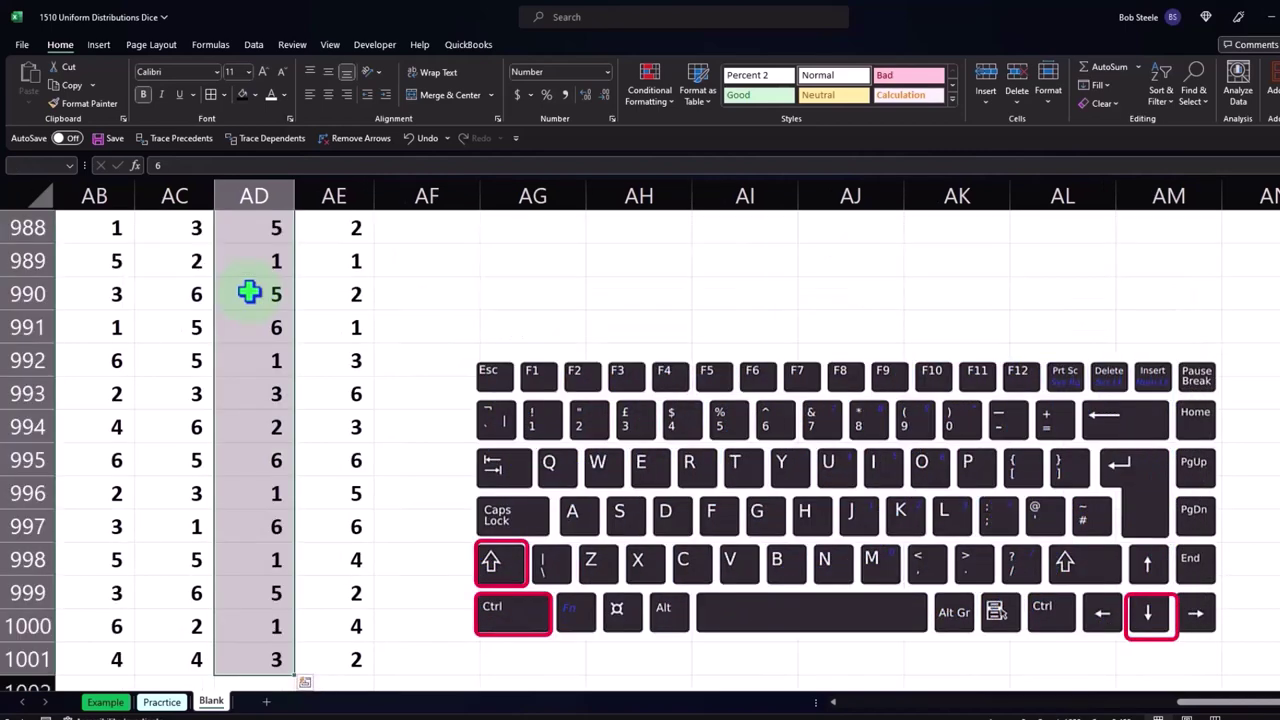
key("ctrl+BackSpace")
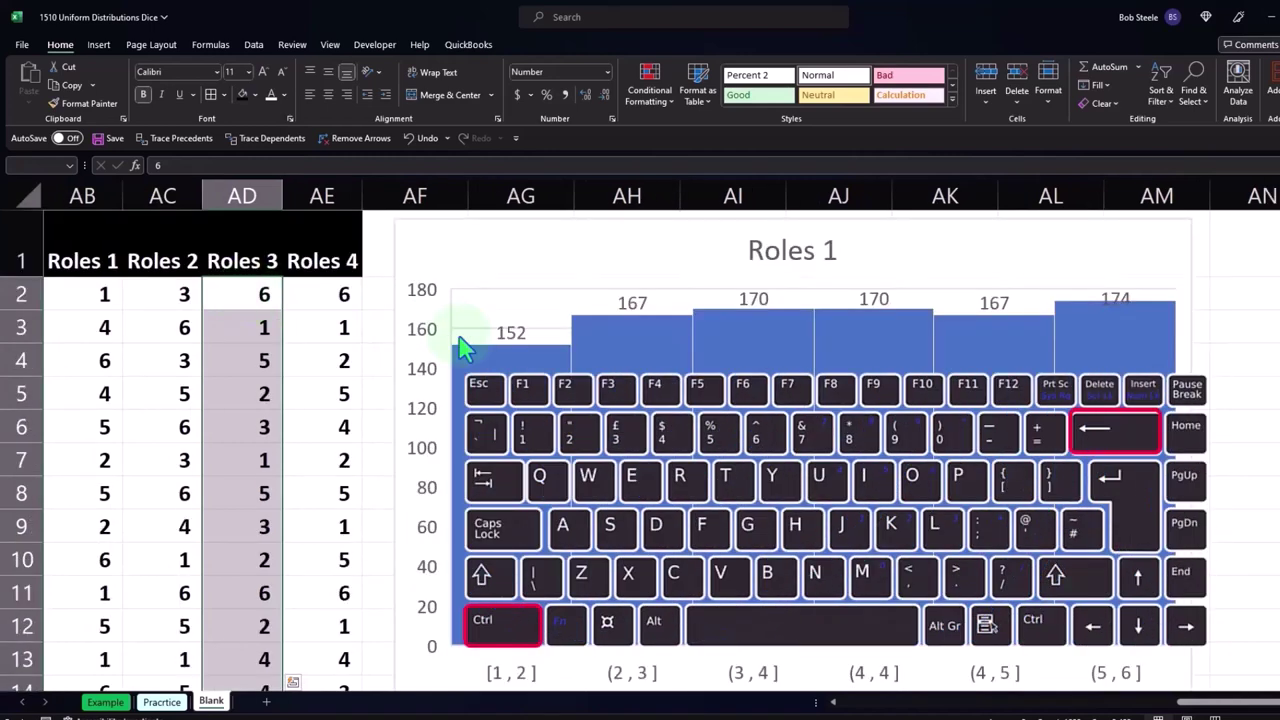
scroll(462, 347, "down", 9)
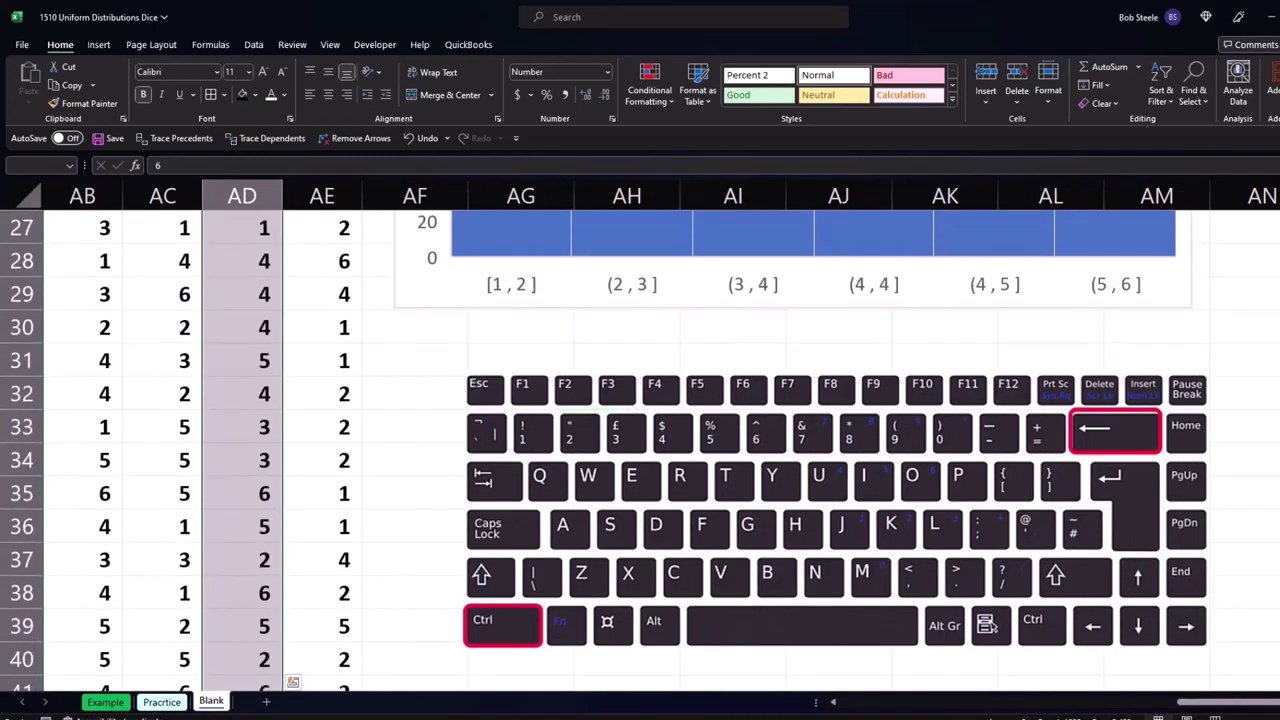
left_click(97, 44)
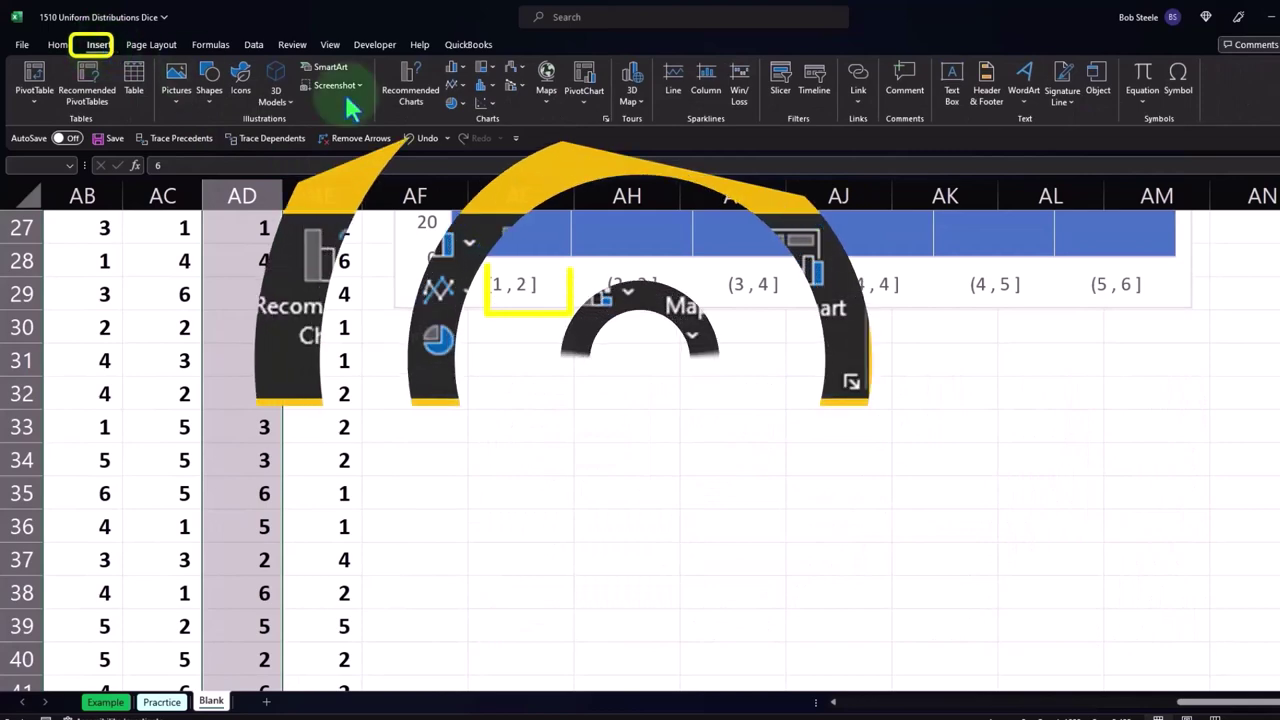
left_click(485, 86)
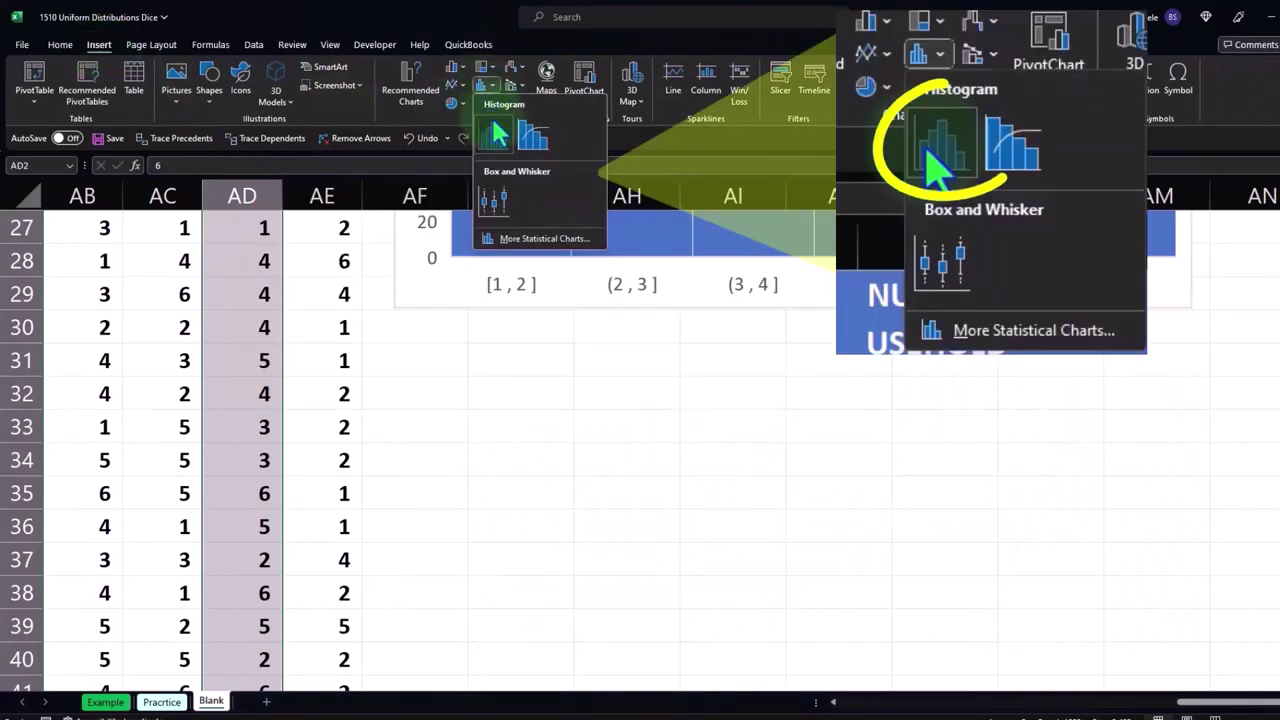
left_click(496, 133)
left_click_drag(380, 243, 474, 363)
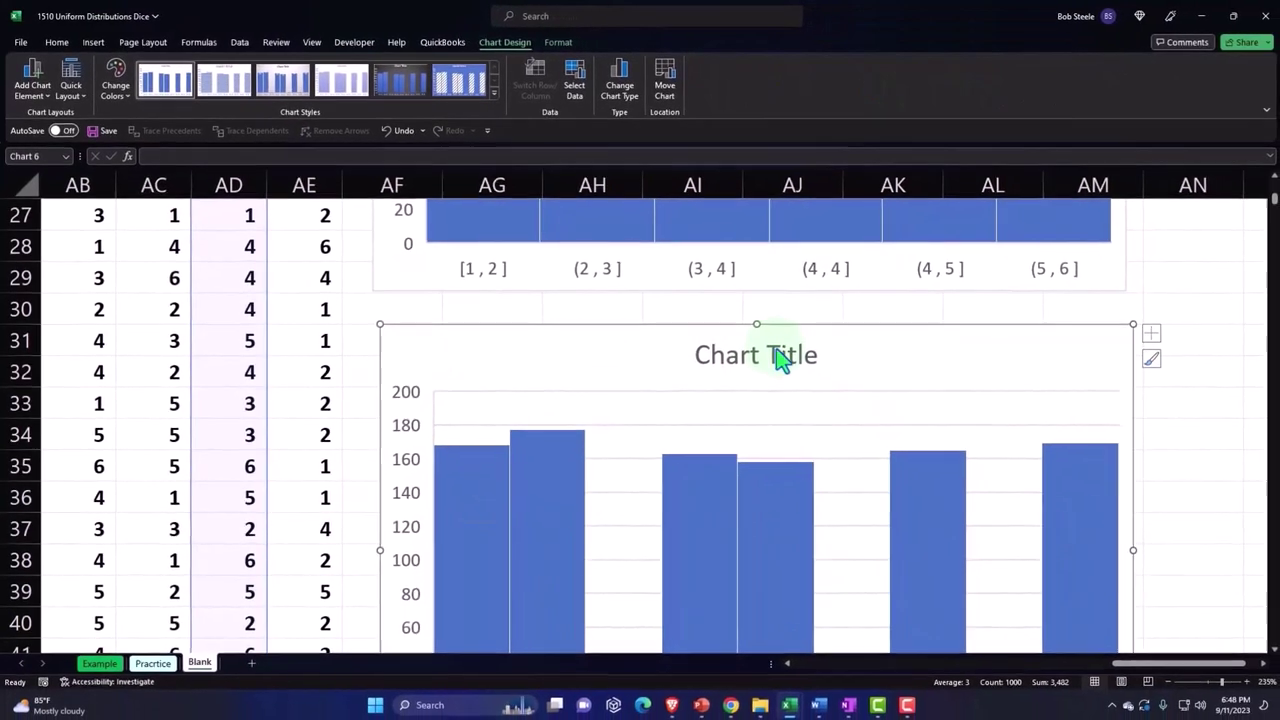
- Set the third histogram's horizontal axis to 6 bins and close Format Axis
scroll(790, 400, "down", 3)
double_click(800, 474)
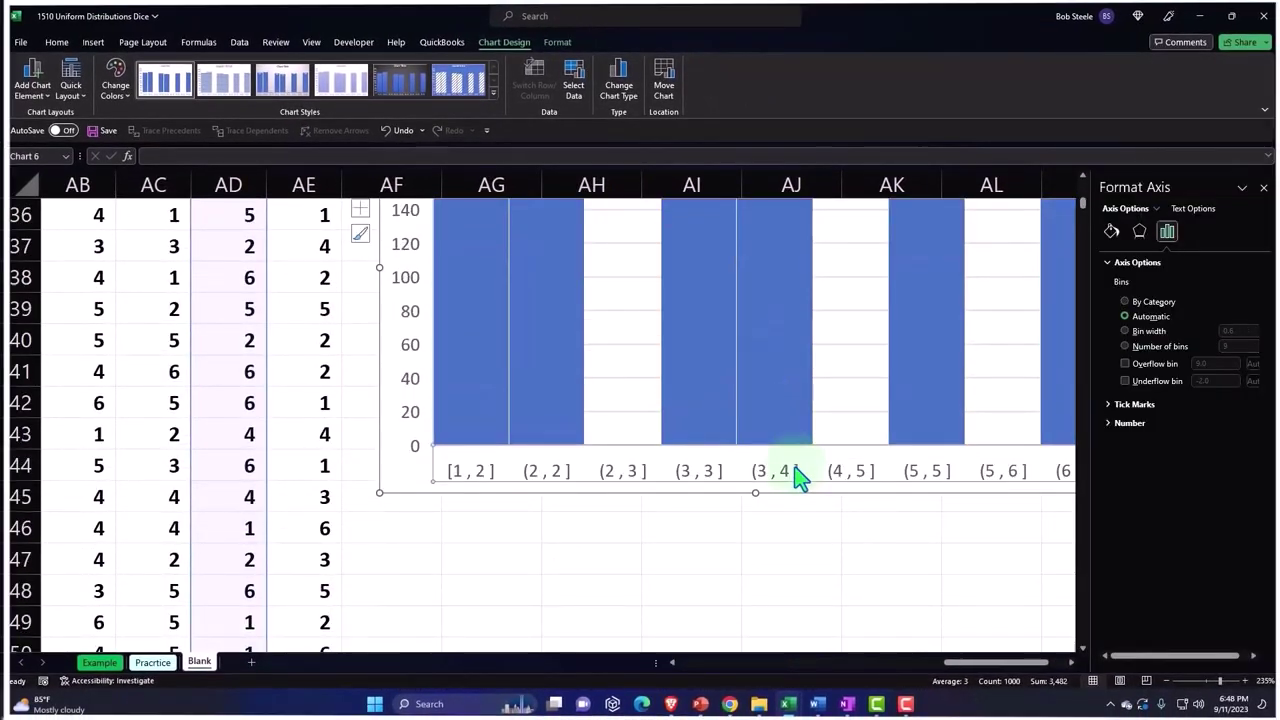
left_click(1125, 346)
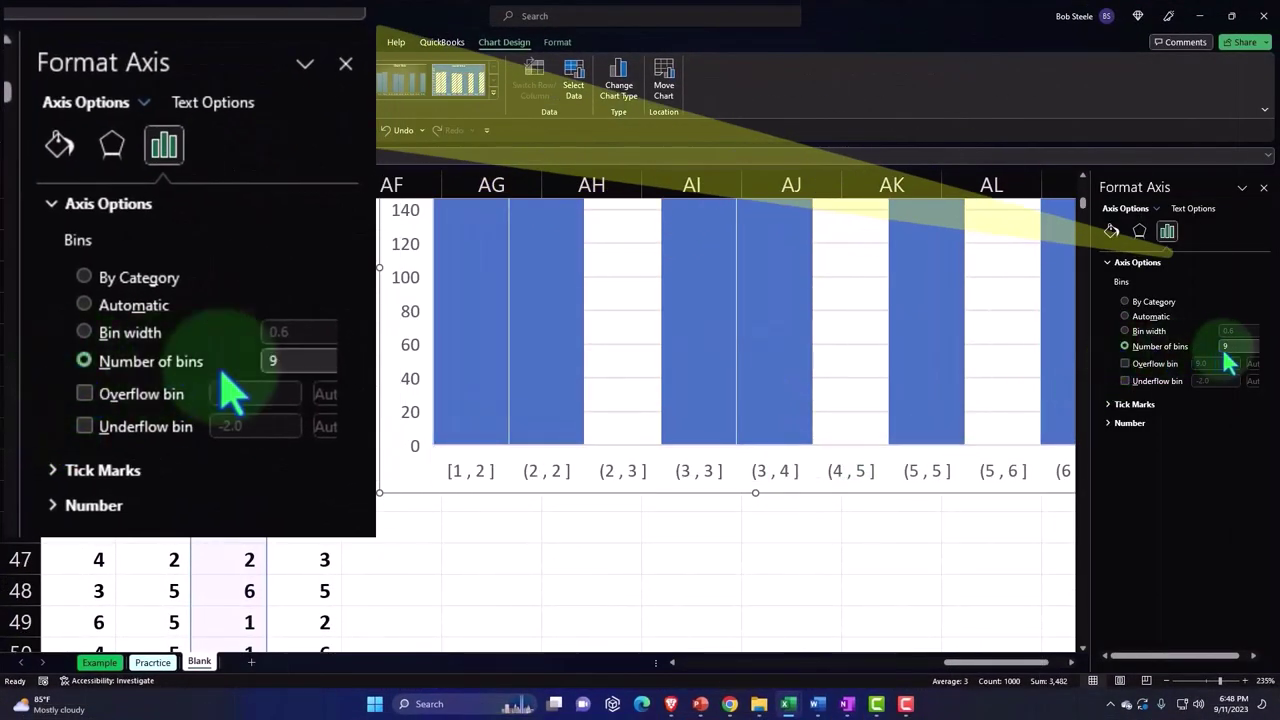
left_click(1233, 347)
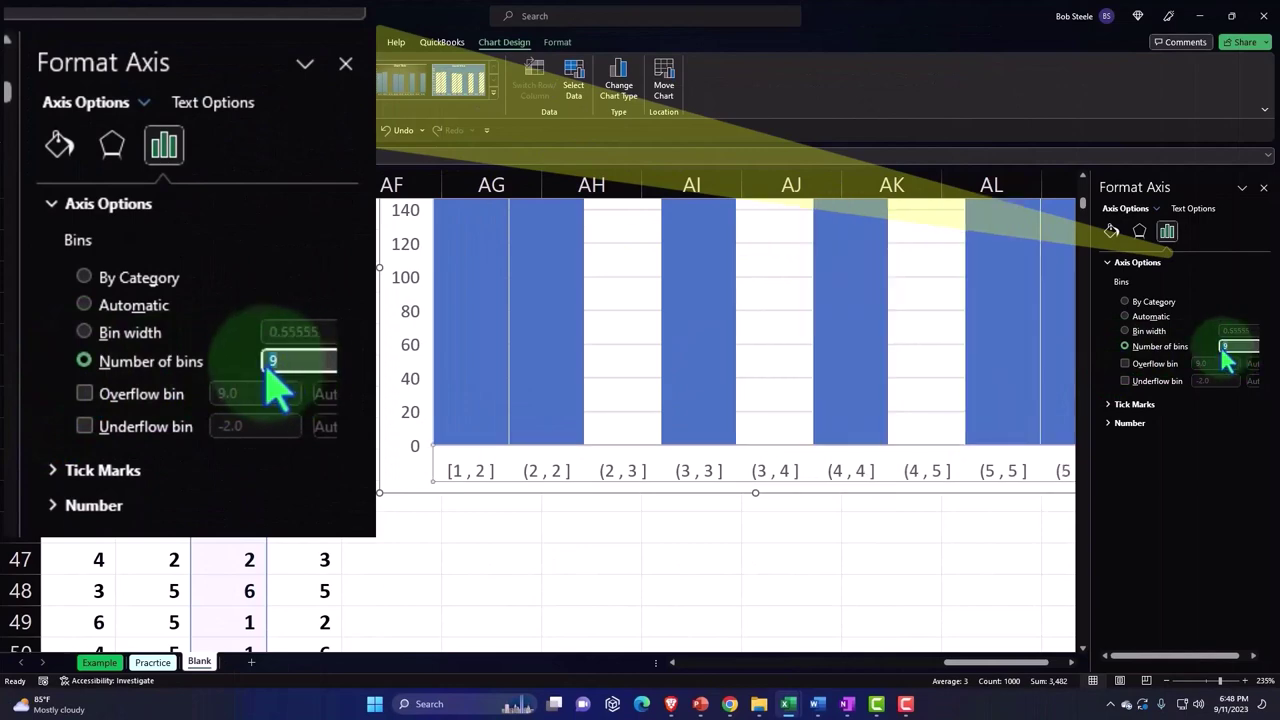
key("Tab")
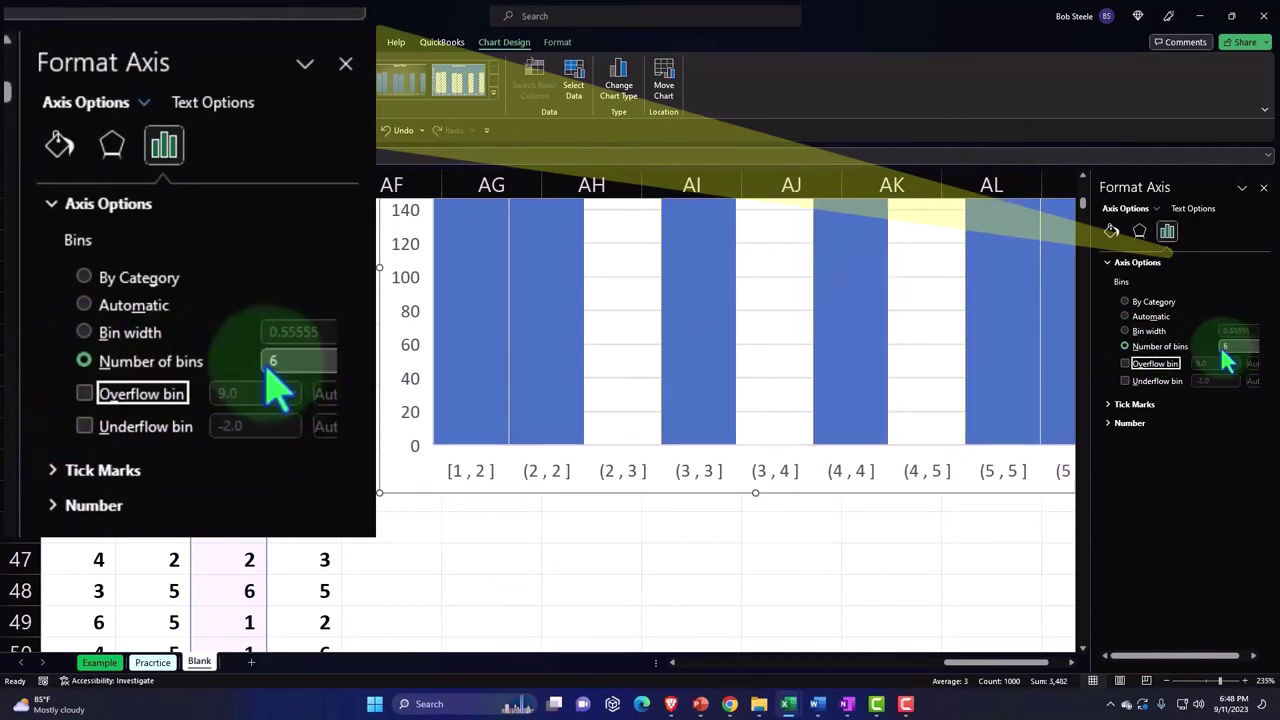
left_click(1263, 187)
- Turn on data labels showing each bar's count
scroll(1191, 306, "up", 2)
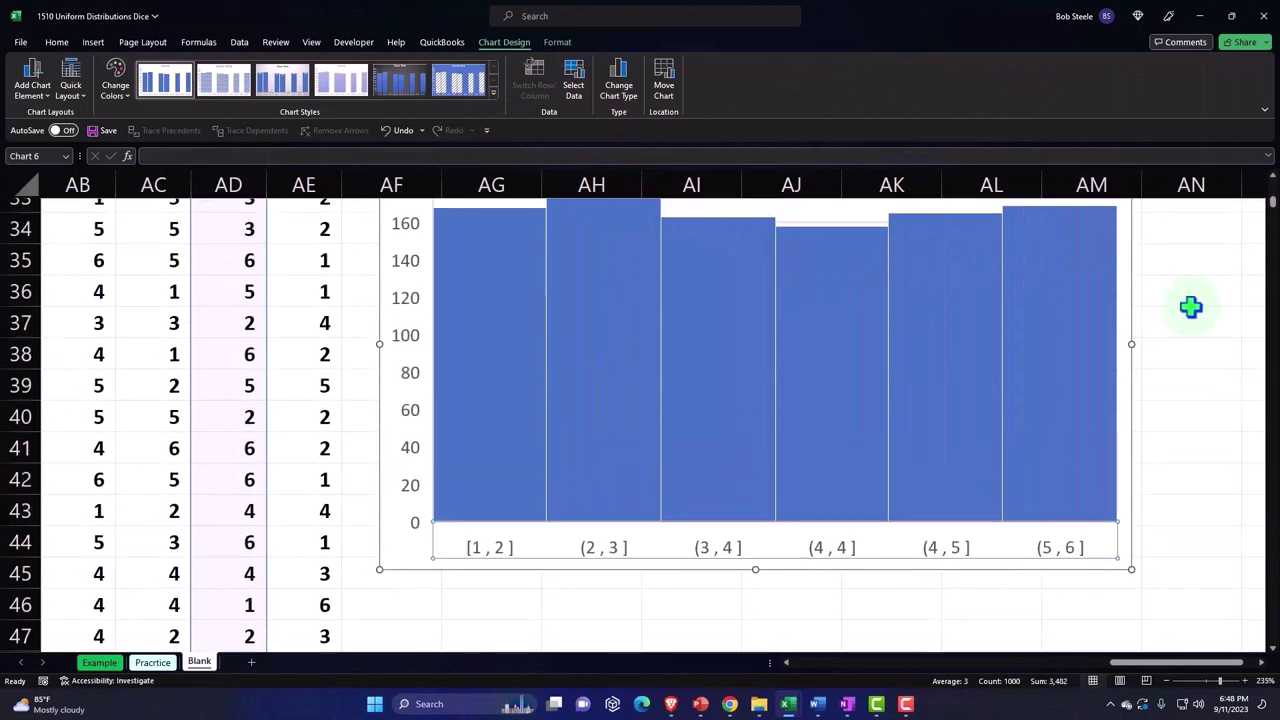
left_click(1150, 241)
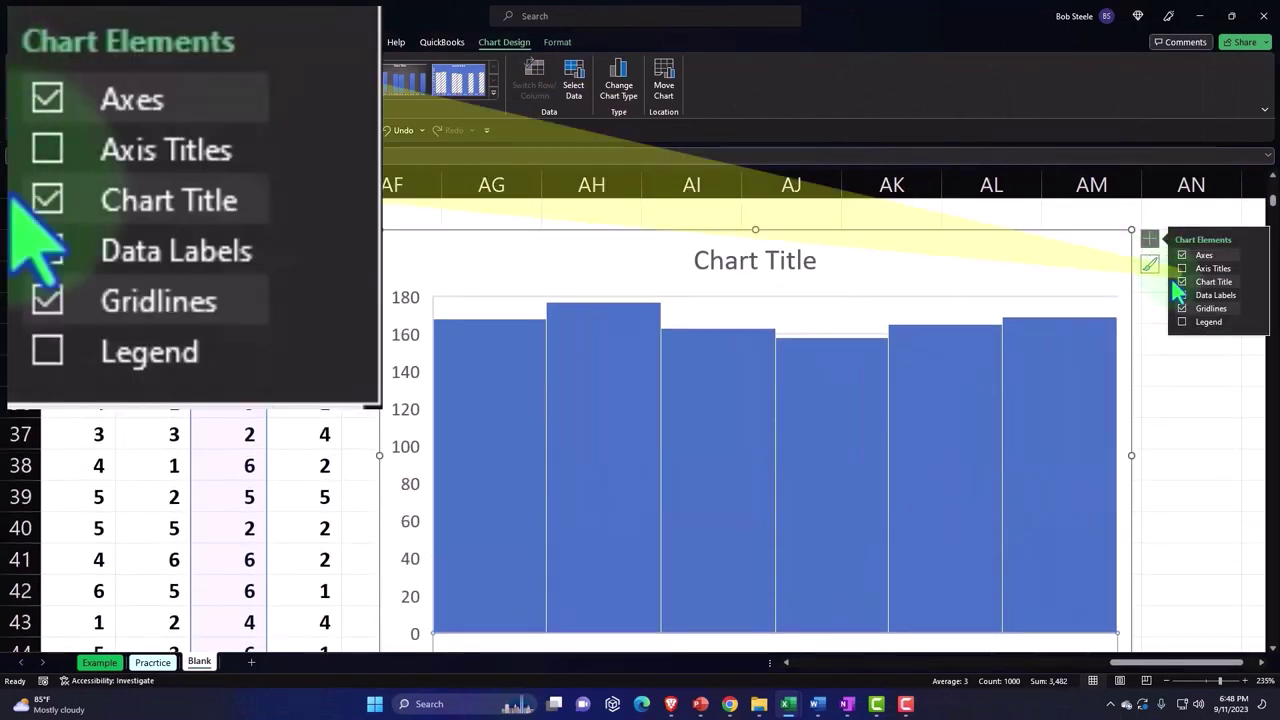
left_click(1182, 296)
- Title the chart 'Dice Rolls 3', correcting the spelling typos
left_click(1182, 308)
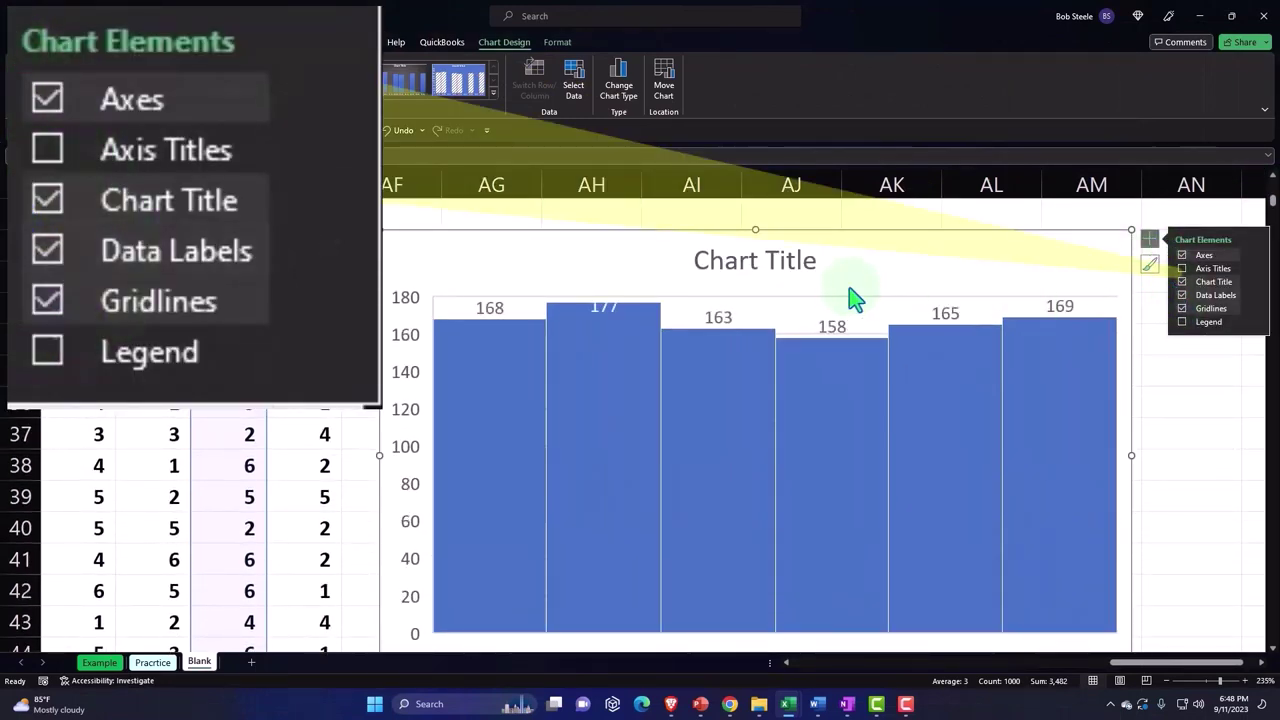
left_click(805, 262)
type("Dice ro")
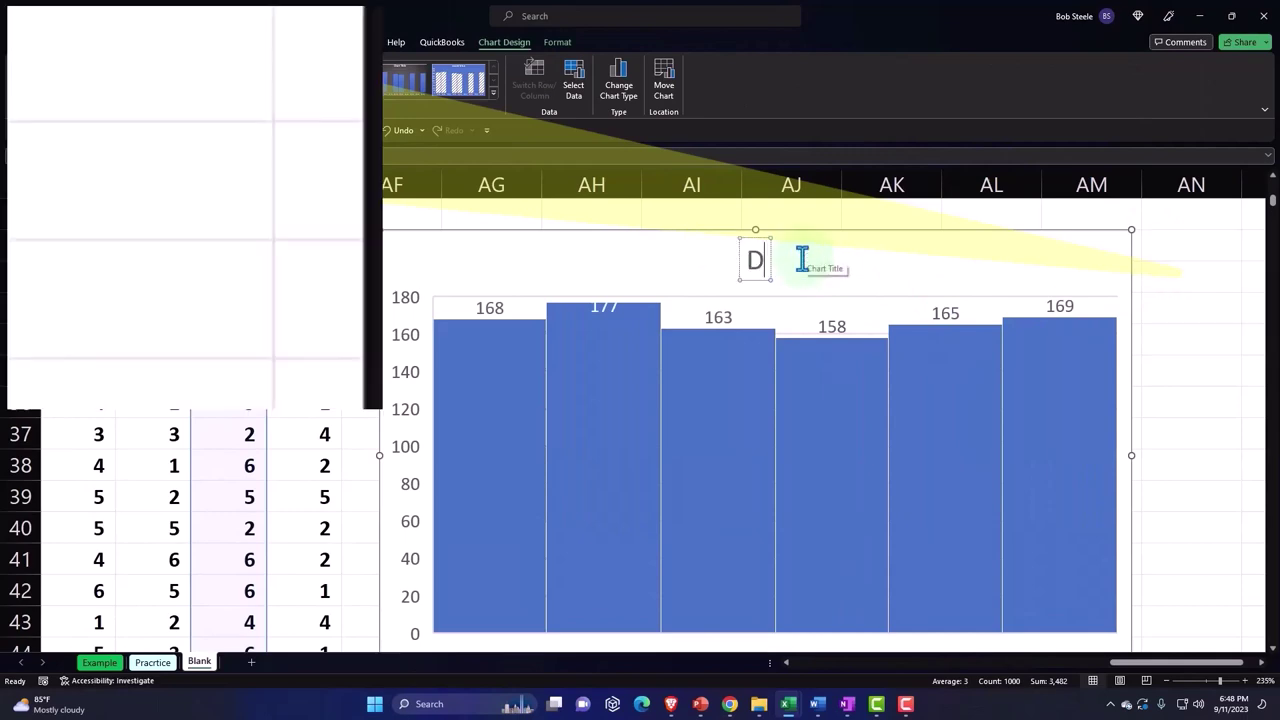
key("BackSpace")
key("BackSpace")
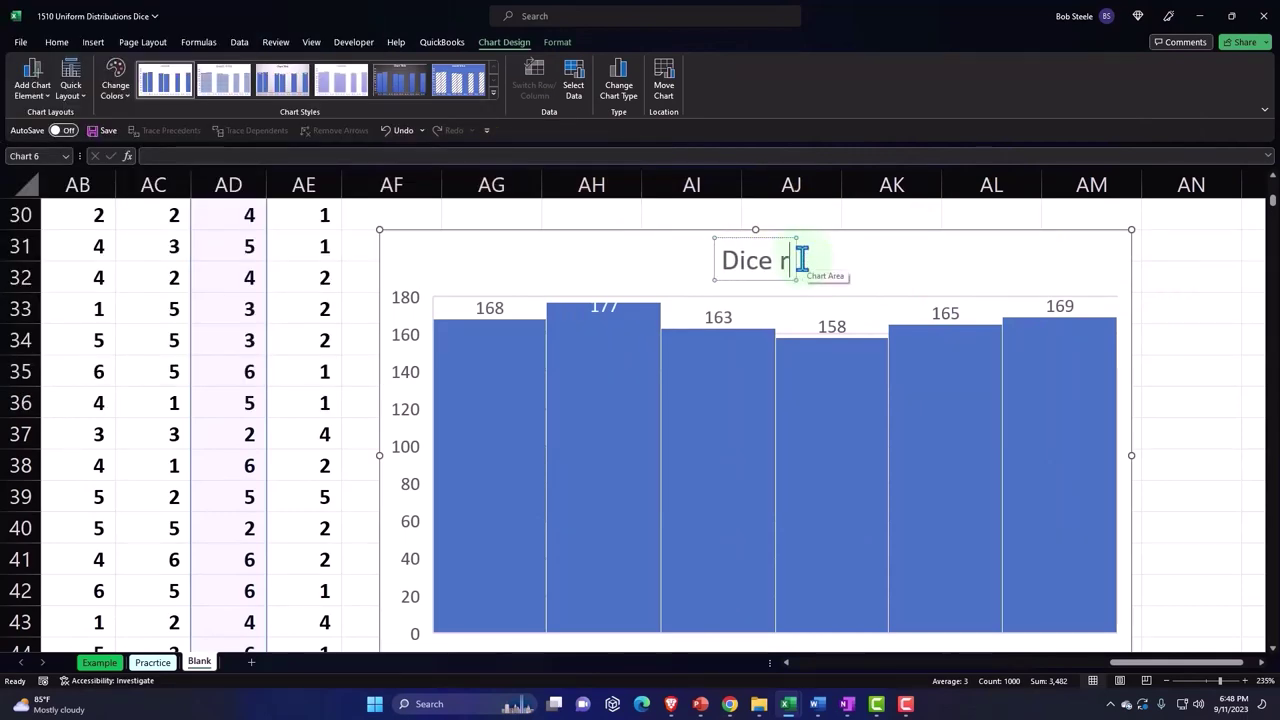
type("Rolls")
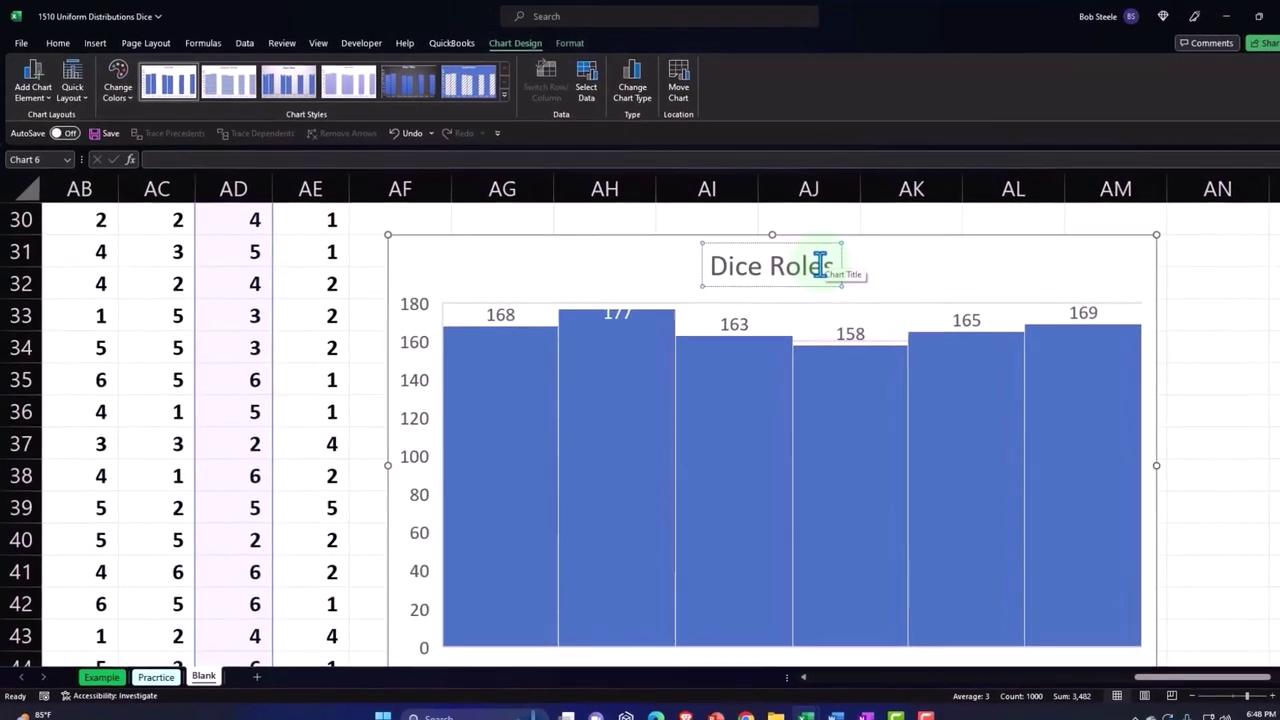
type(" 3")
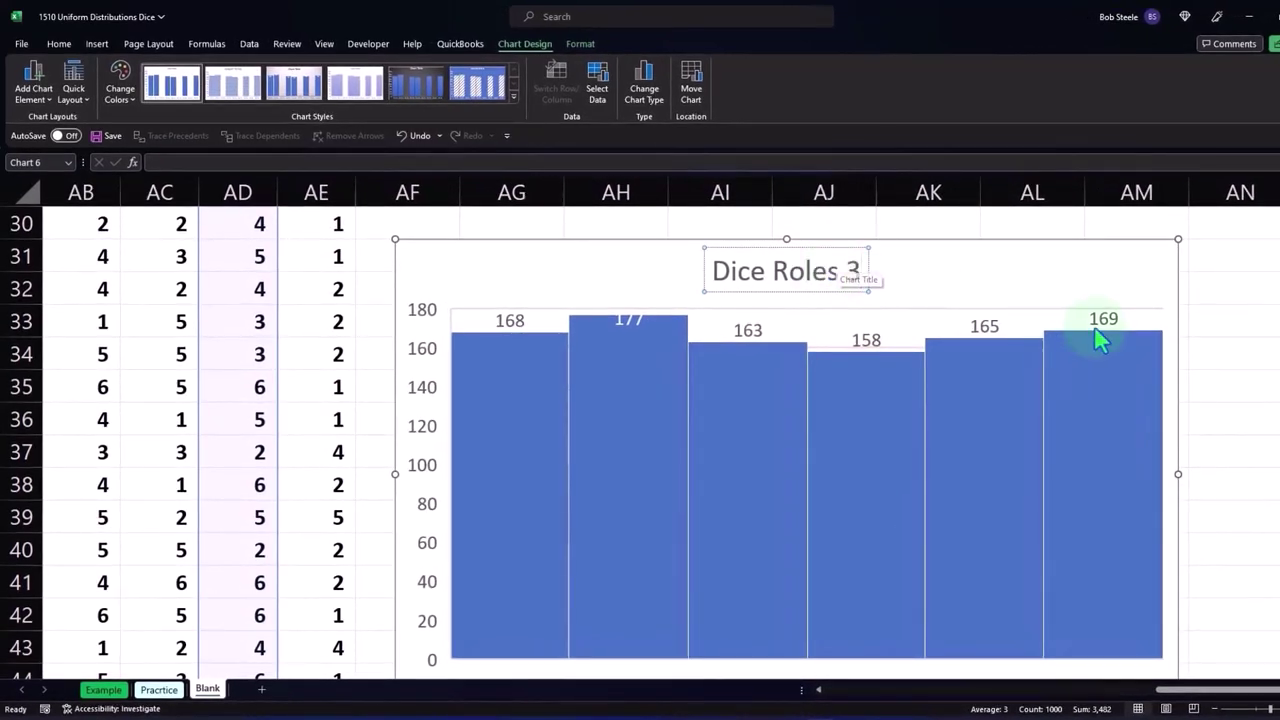
left_click(1224, 320)
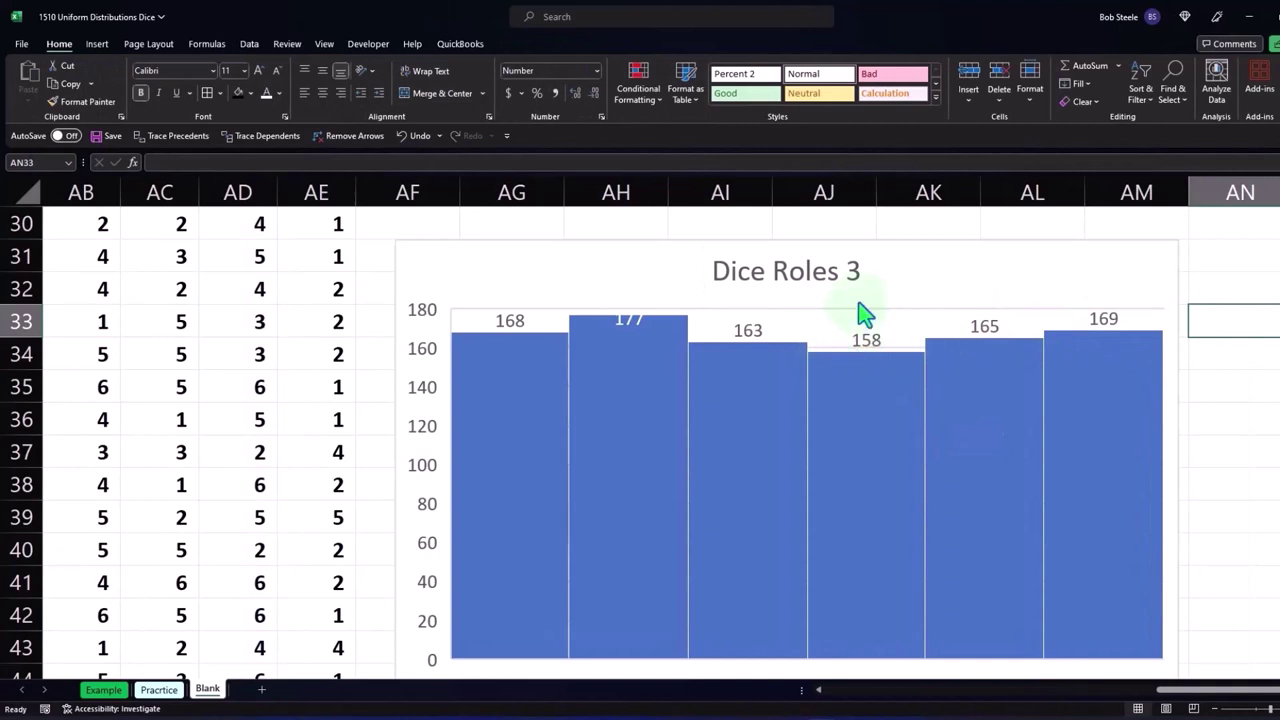
left_click(835, 280)
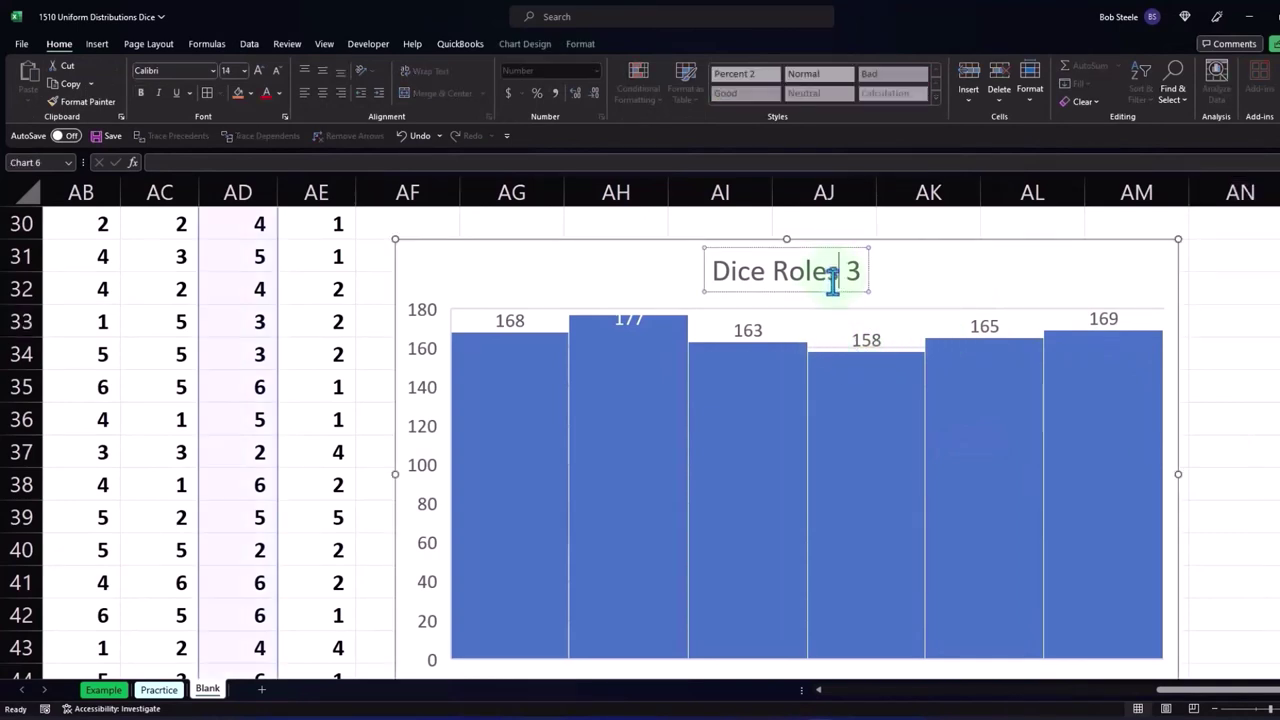
key("BackSpace")
key("BackSpace")
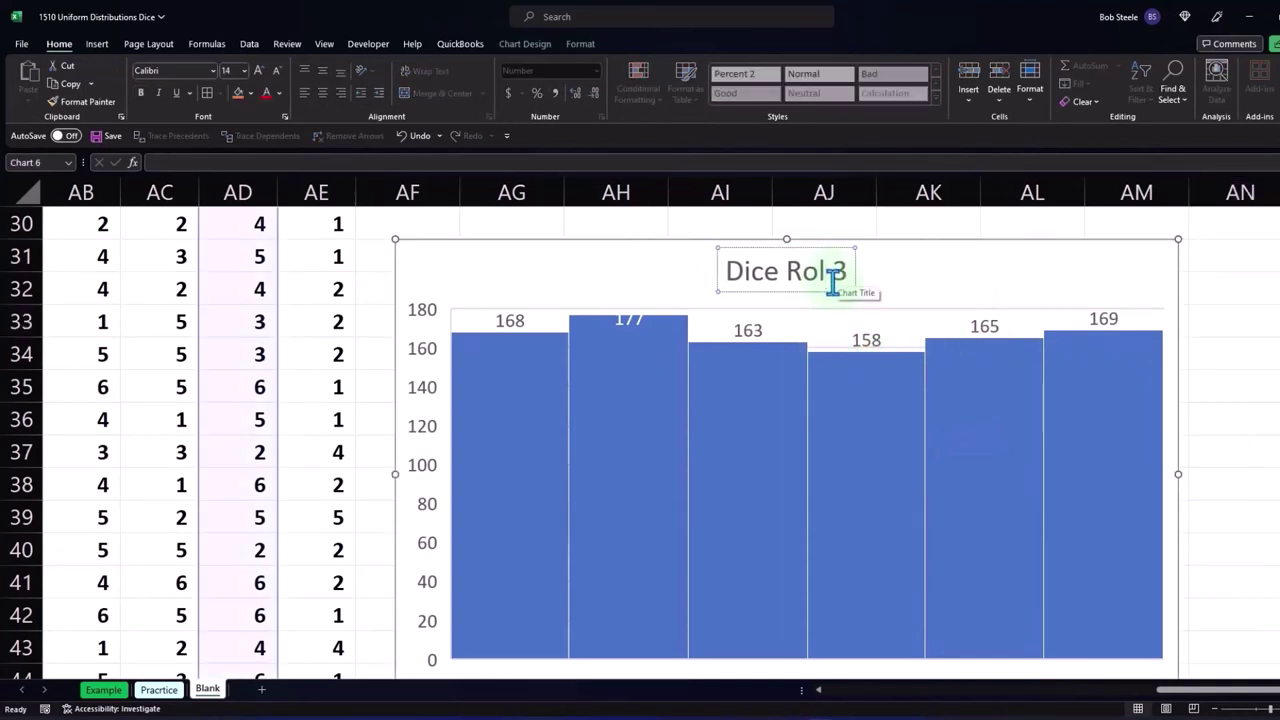
type("ls")
left_click(1195, 354)
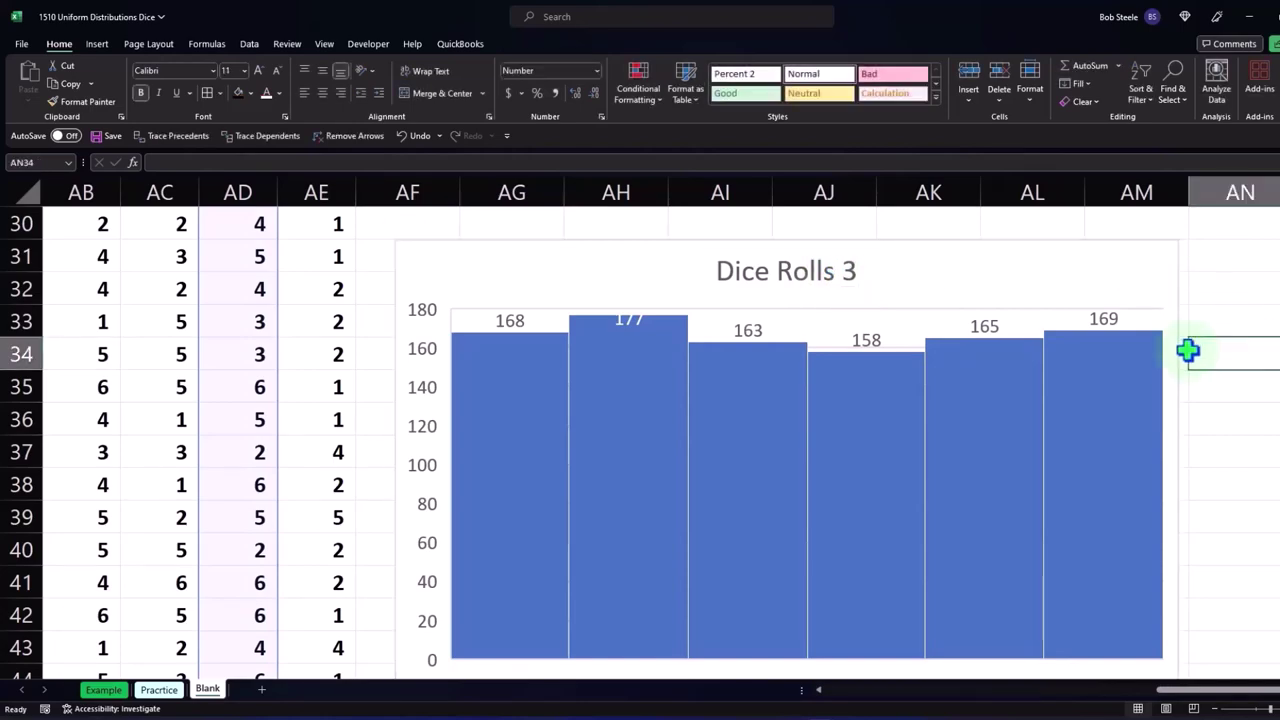
scroll(843, 363, "up", 8)
- Edit the first two chart titles so 'Roles 1' and 'Roles 2' read 'Roll 1' and 'Roll 2'
scroll(826, 434, "up", 2)
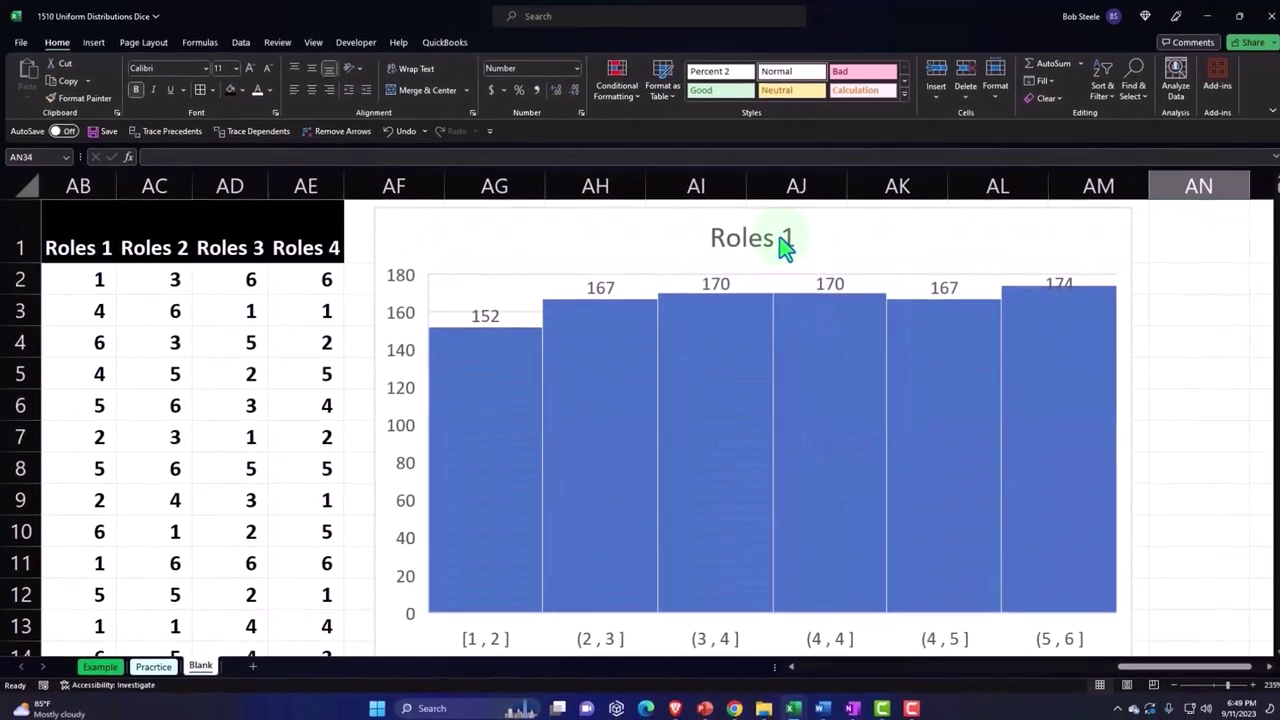
double_click(785, 243)
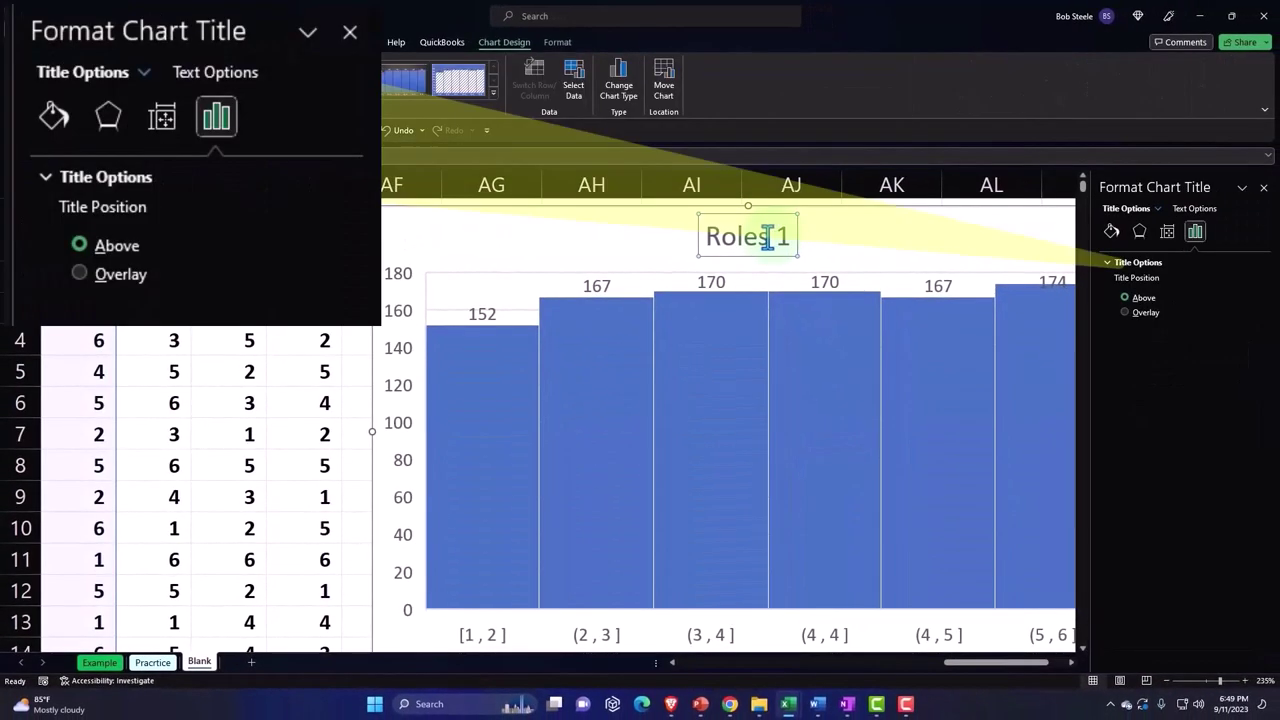
key("BackSpace")
key("BackSpace")
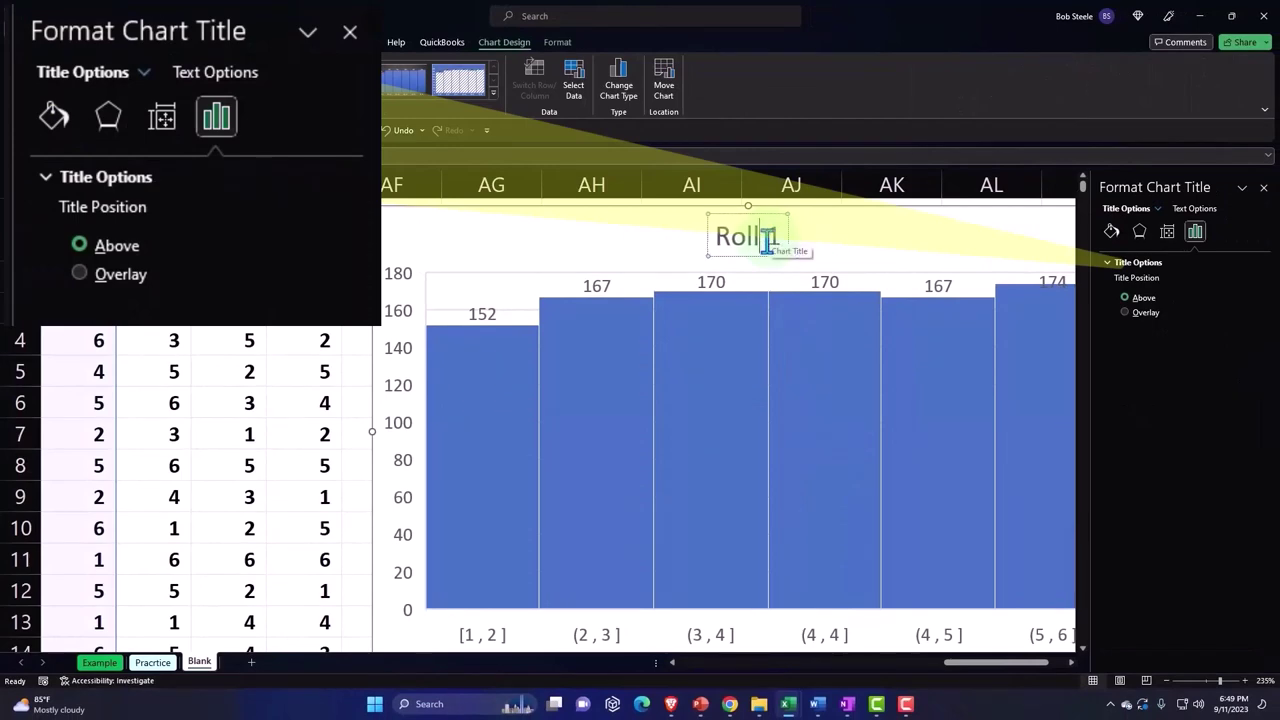
type("l")
left_click(1263, 188)
scroll(872, 422, "down", 4)
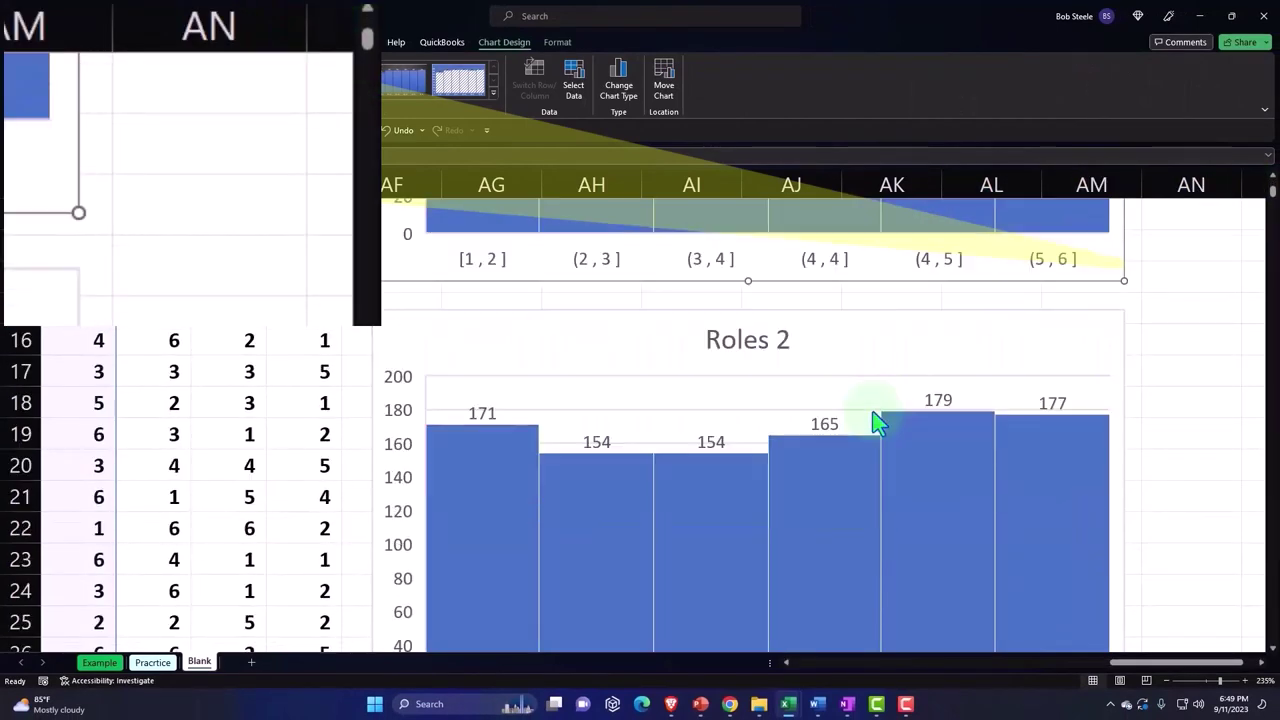
left_click(777, 351)
left_click(758, 340)
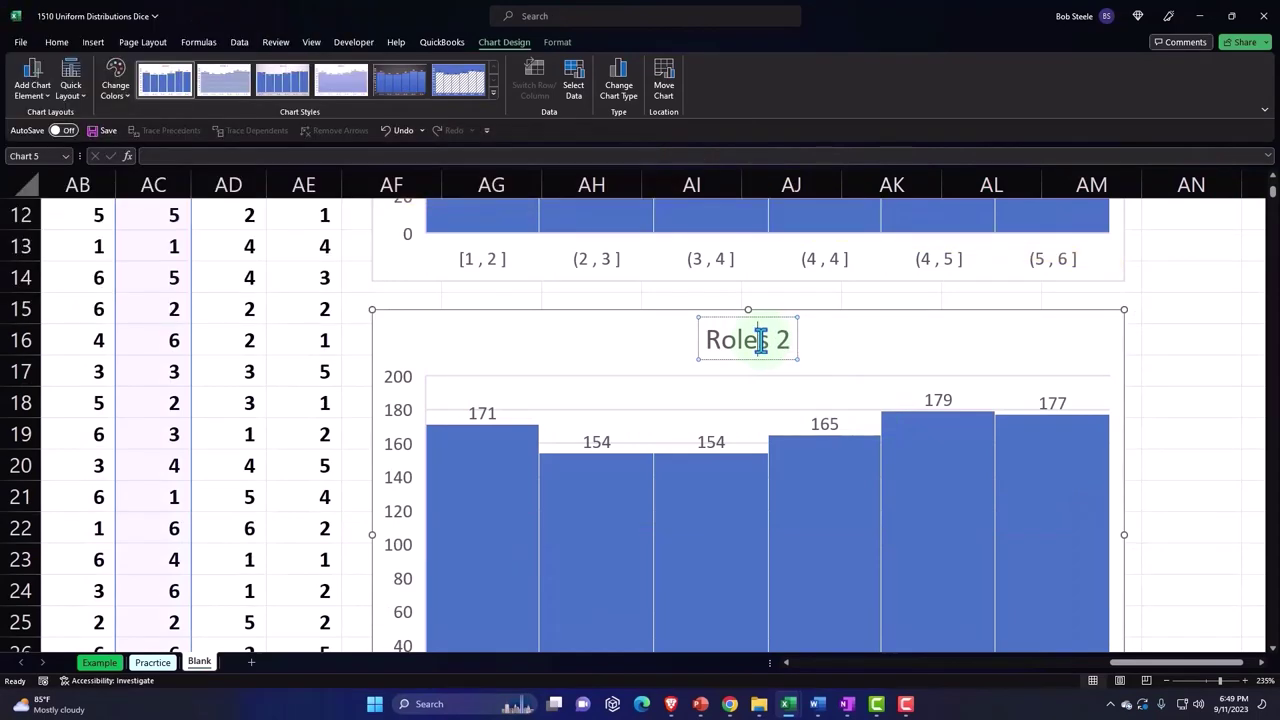
key("BackSpace")
key("BackSpace")
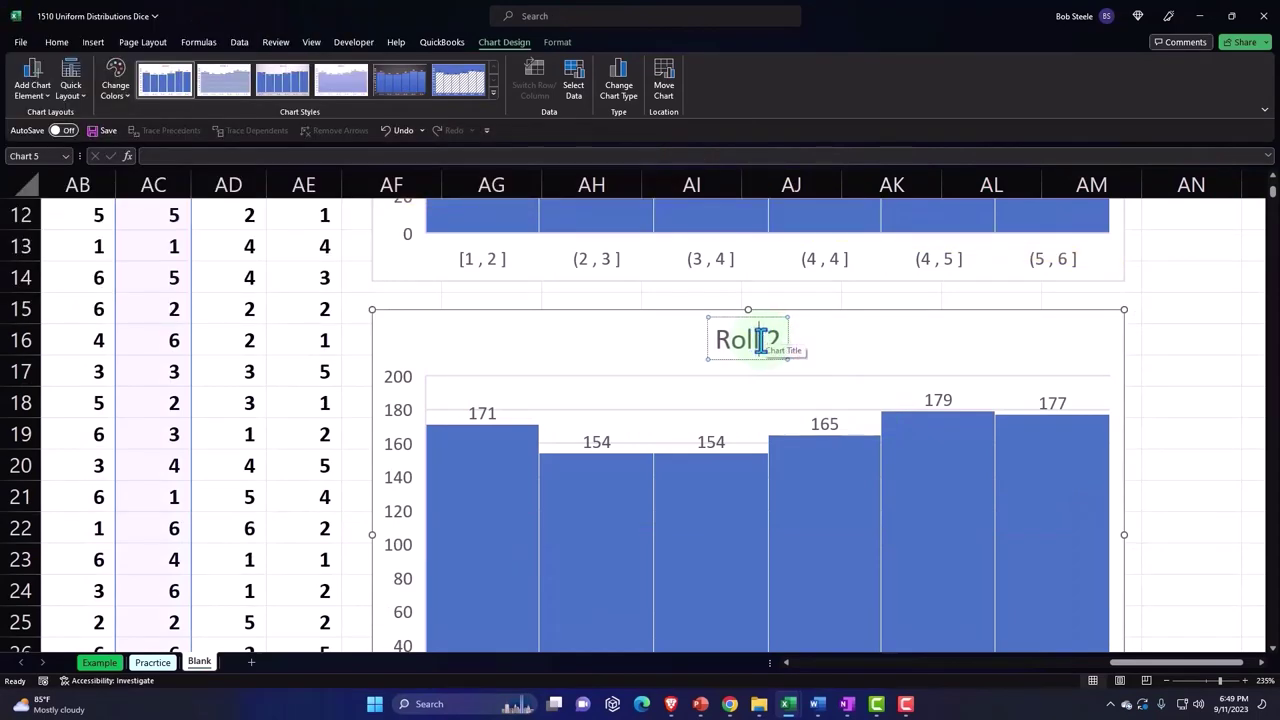
left_click(1166, 364)
- Deselect the charts by clicking an empty cell
scroll(1168, 362, "down", 6)
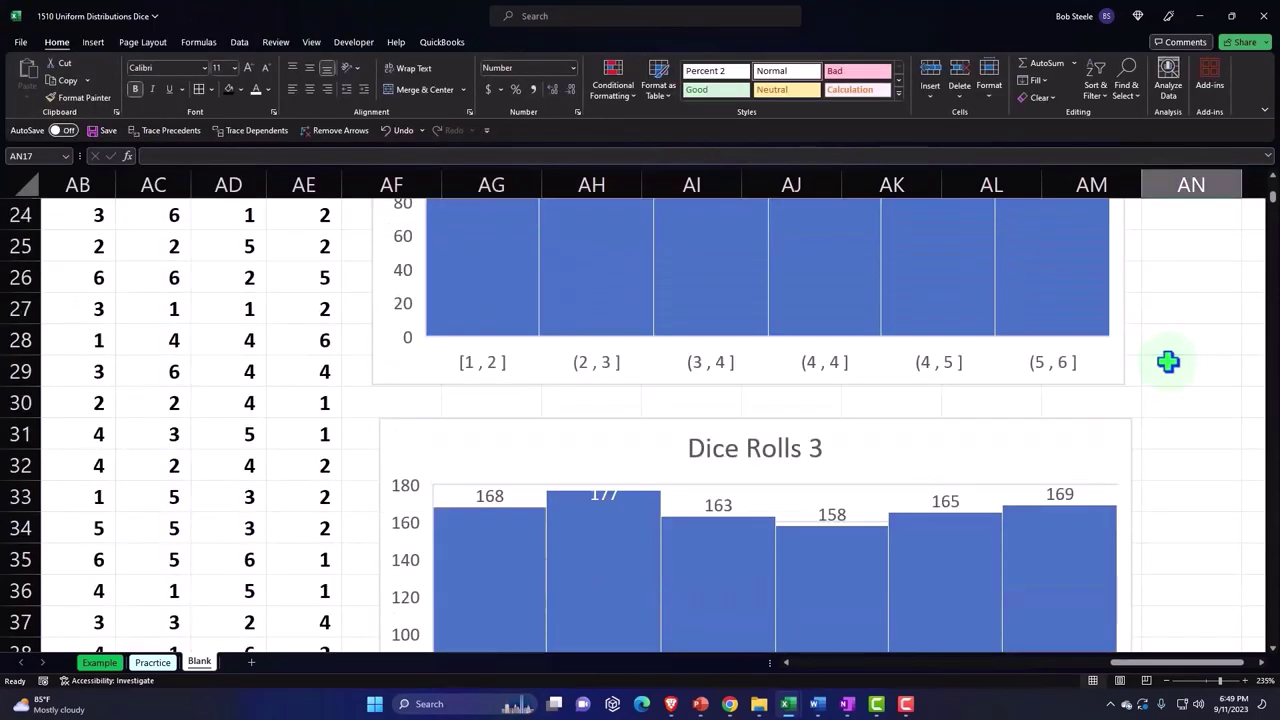
scroll(1168, 362, "down", 4)
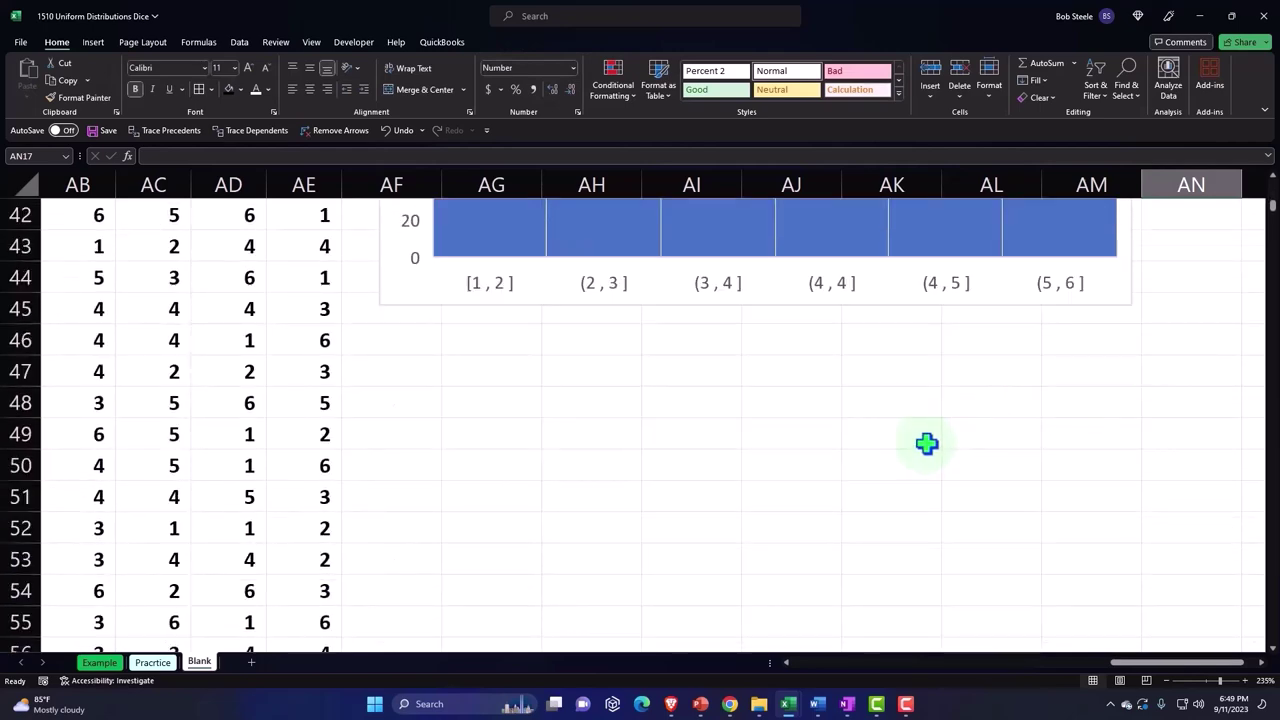
left_click(560, 443)
- Select the 1,000 Roles 4 values in AE2:AE1001 for charting
scroll(557, 443, "up", 12)
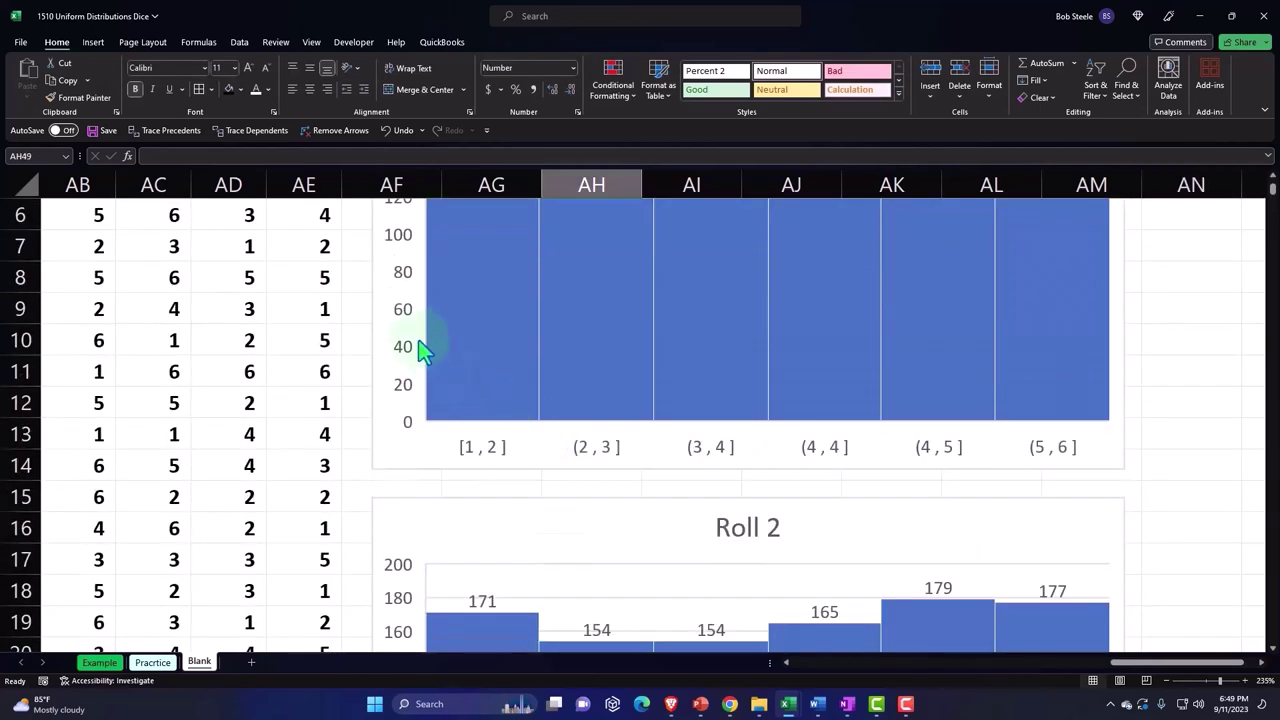
scroll(420, 350, "up", 2)
left_click(312, 280)
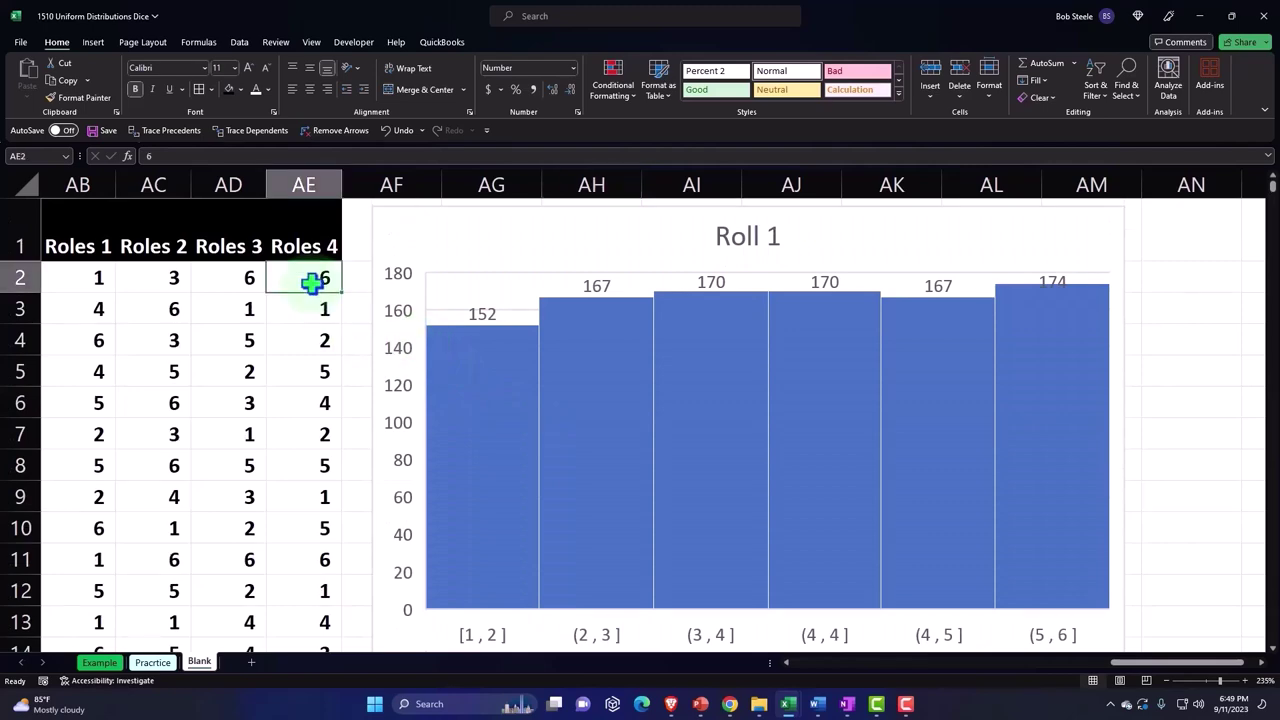
key("ctrl+shift+Down")
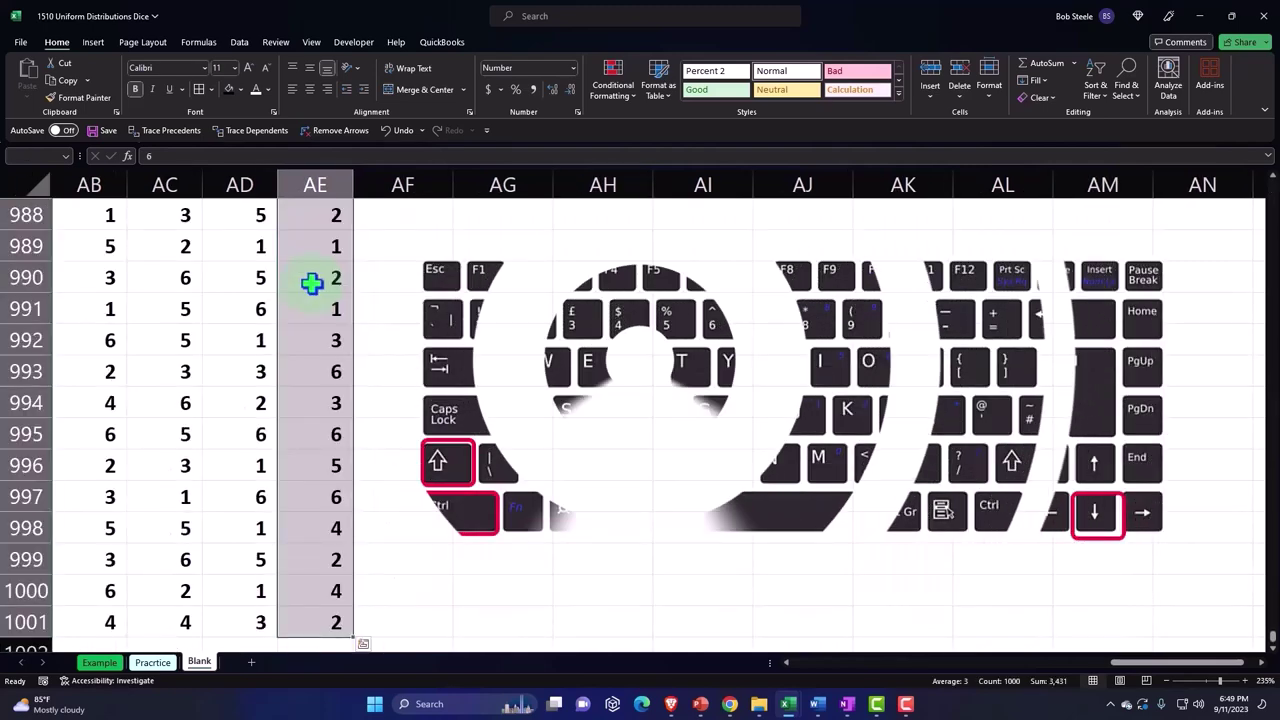
key("ctrl+BackSpace")
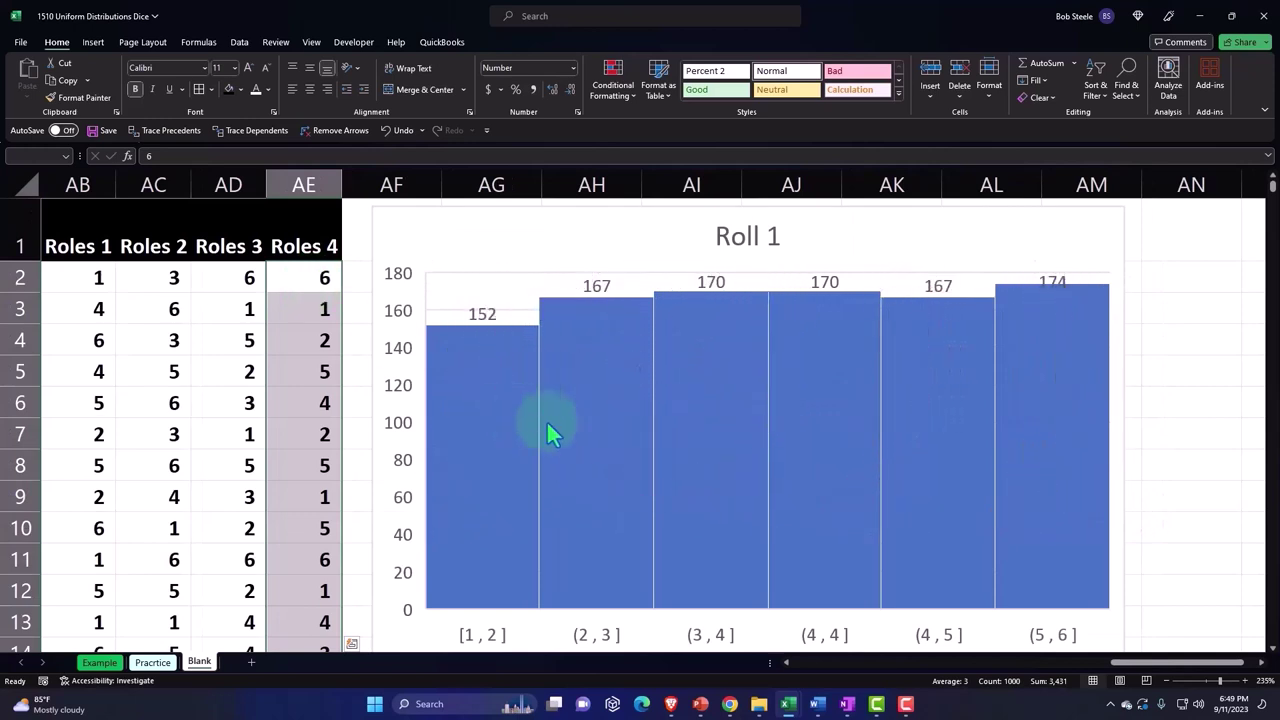
scroll(551, 429, "down", 15)
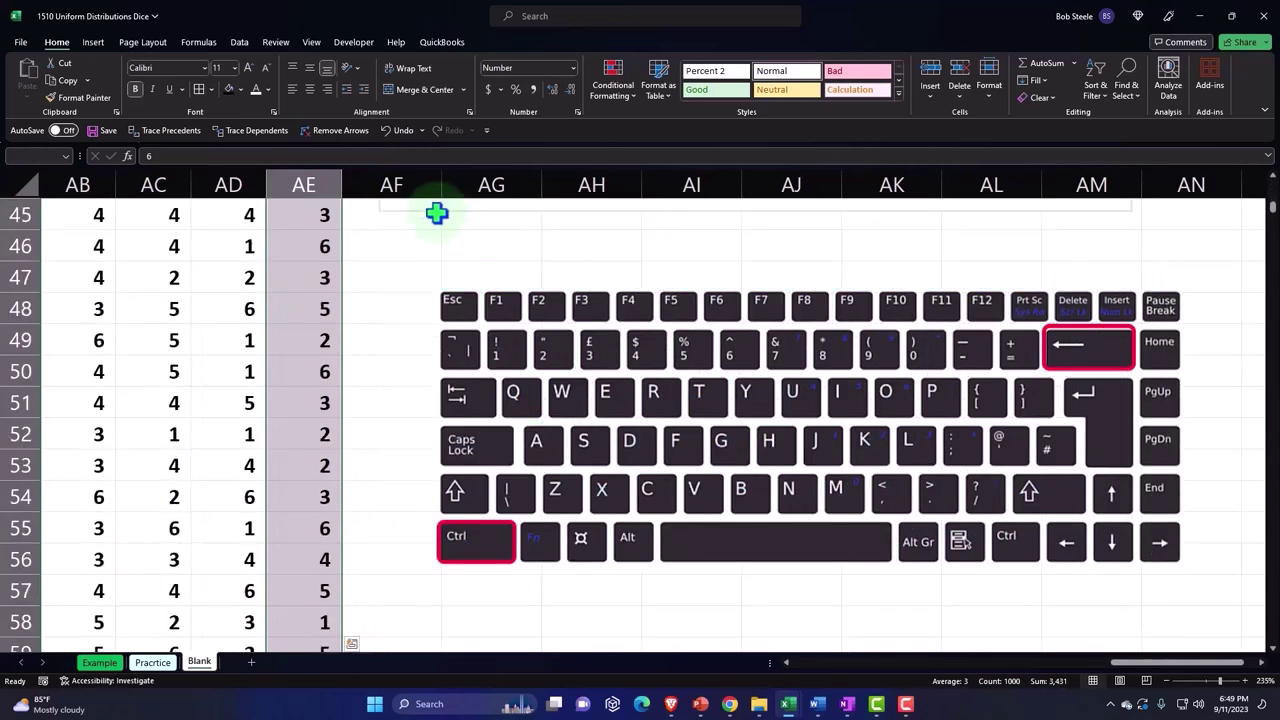
left_click(96, 47)
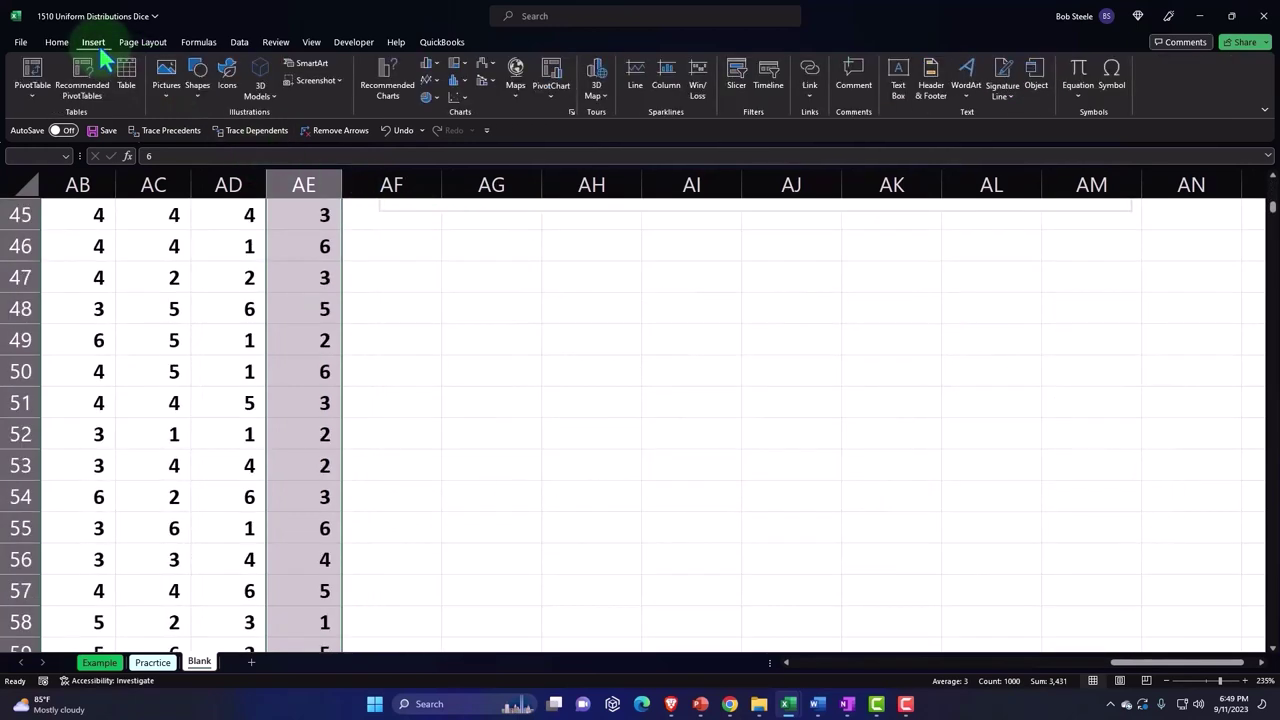
- Insert a histogram of the Roles 4 data below the earlier charts
left_click(460, 80)
left_click(462, 124)
scroll(434, 249, "up", 1)
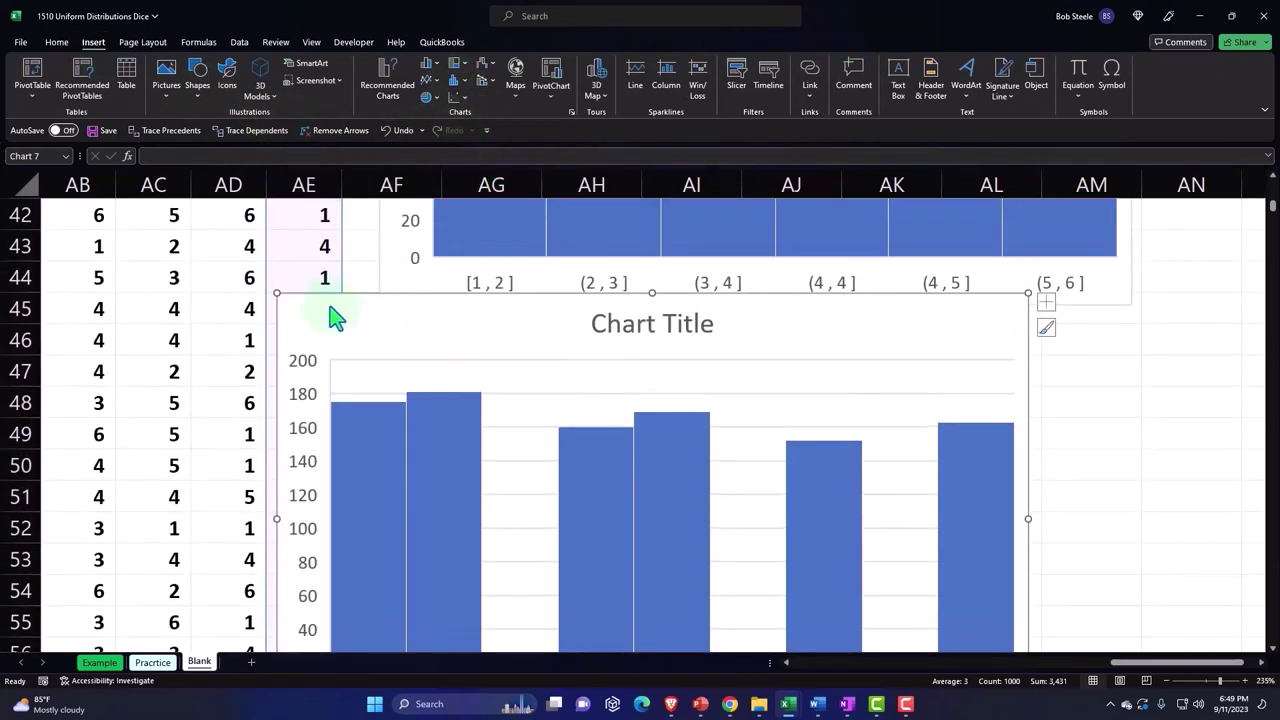
left_click_drag(334, 314, 429, 346)
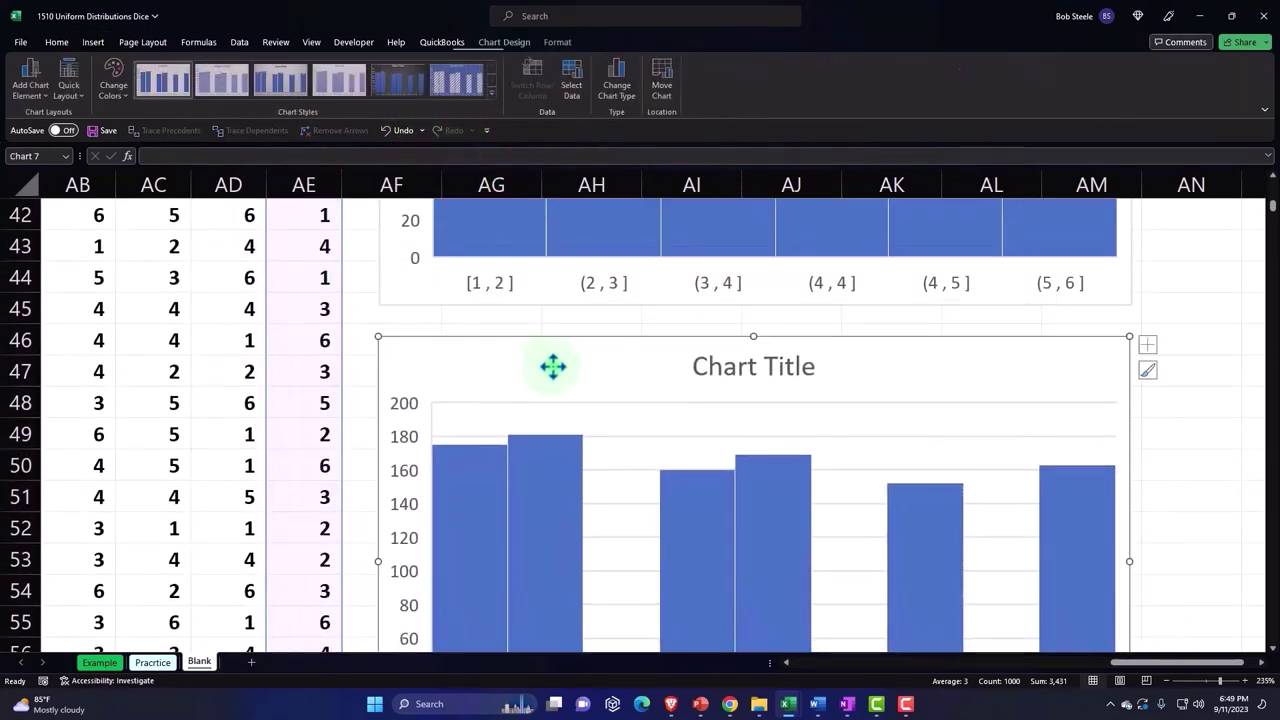
scroll(697, 490, "down", 1)
scroll(697, 490, "down", 2)
- Set the histogram's horizontal axis to 6 bins and close the Format Axis pane
double_click(700, 490)
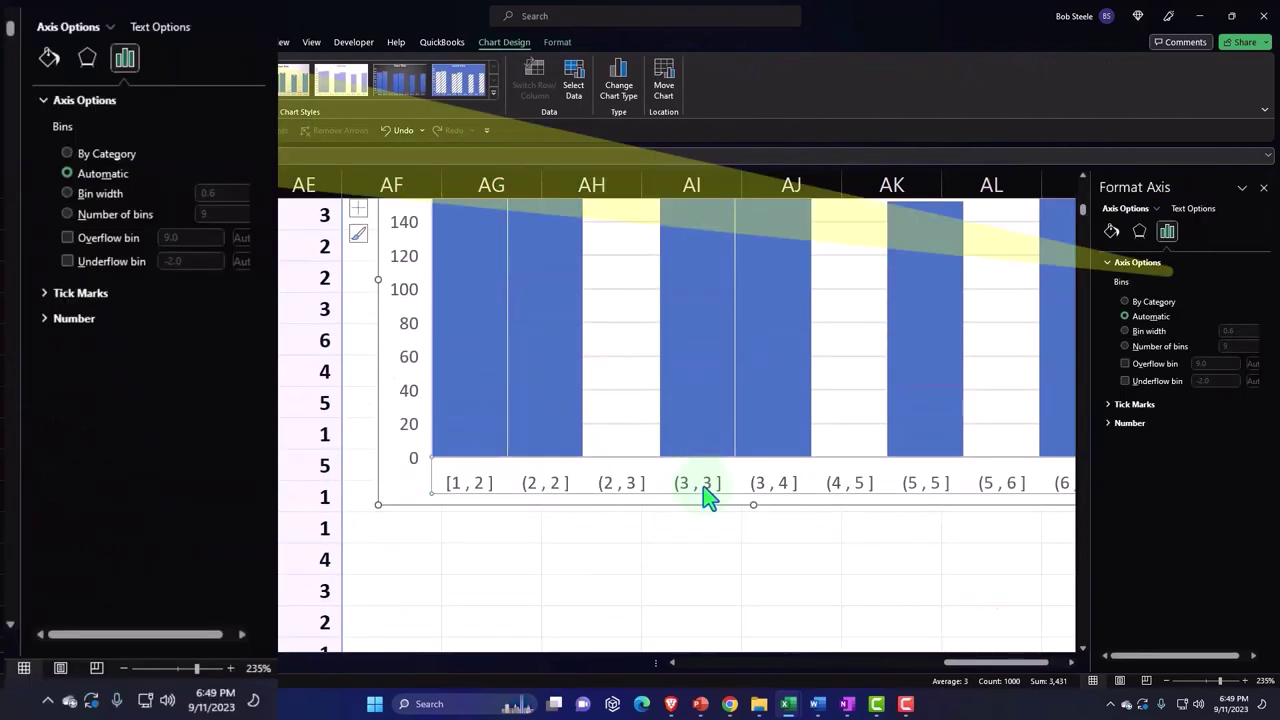
left_click(1135, 346)
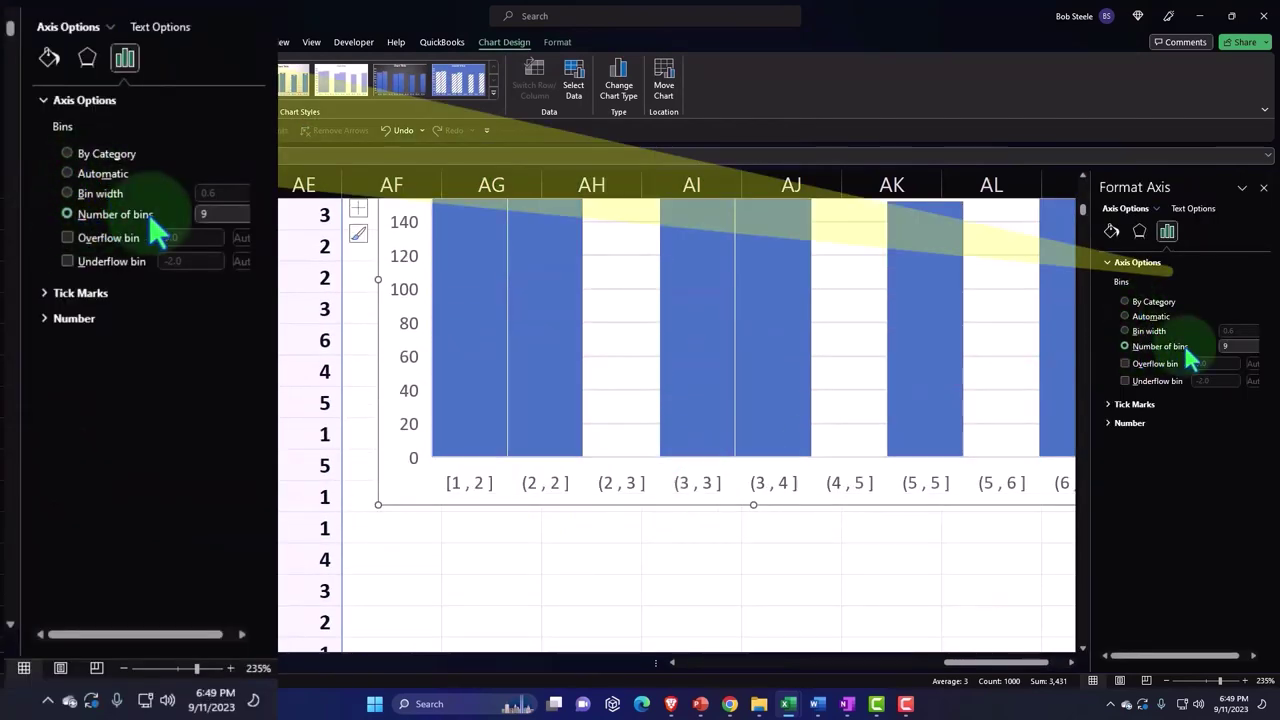
left_click(1227, 346)
type("6")
key("Return")
key("Tab")
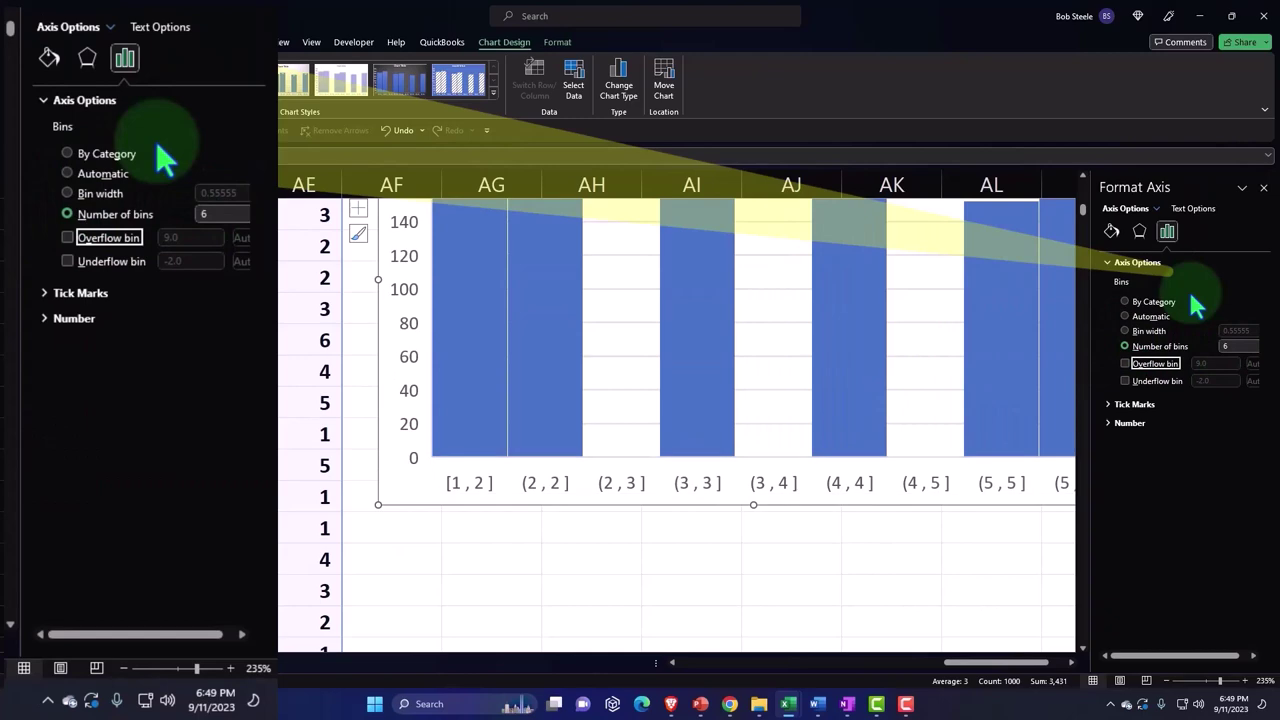
key("Tab")
key("Tab")
key("Tab")
key("Tab")
left_click(1263, 187)
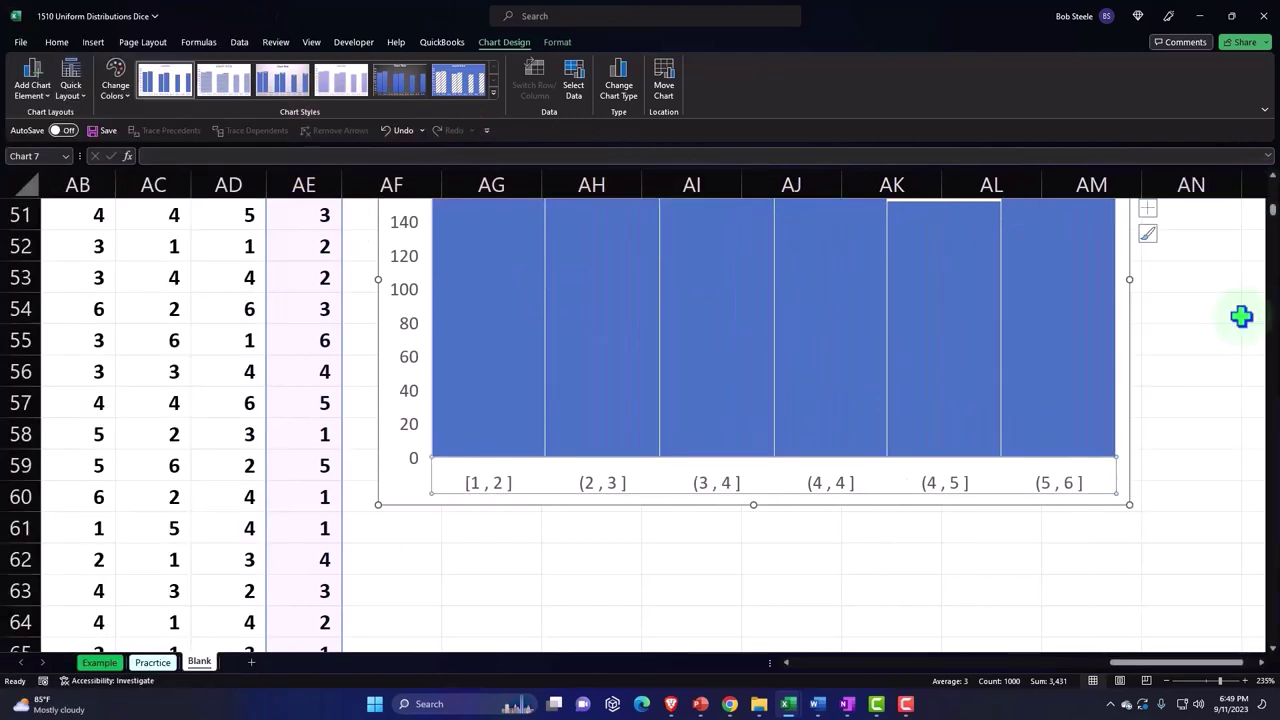
- Add data labels showing the counts 175, 181, 160, 169, 152, 163 on the bars
scroll(1205, 306, "up", 1)
left_click(1147, 210)
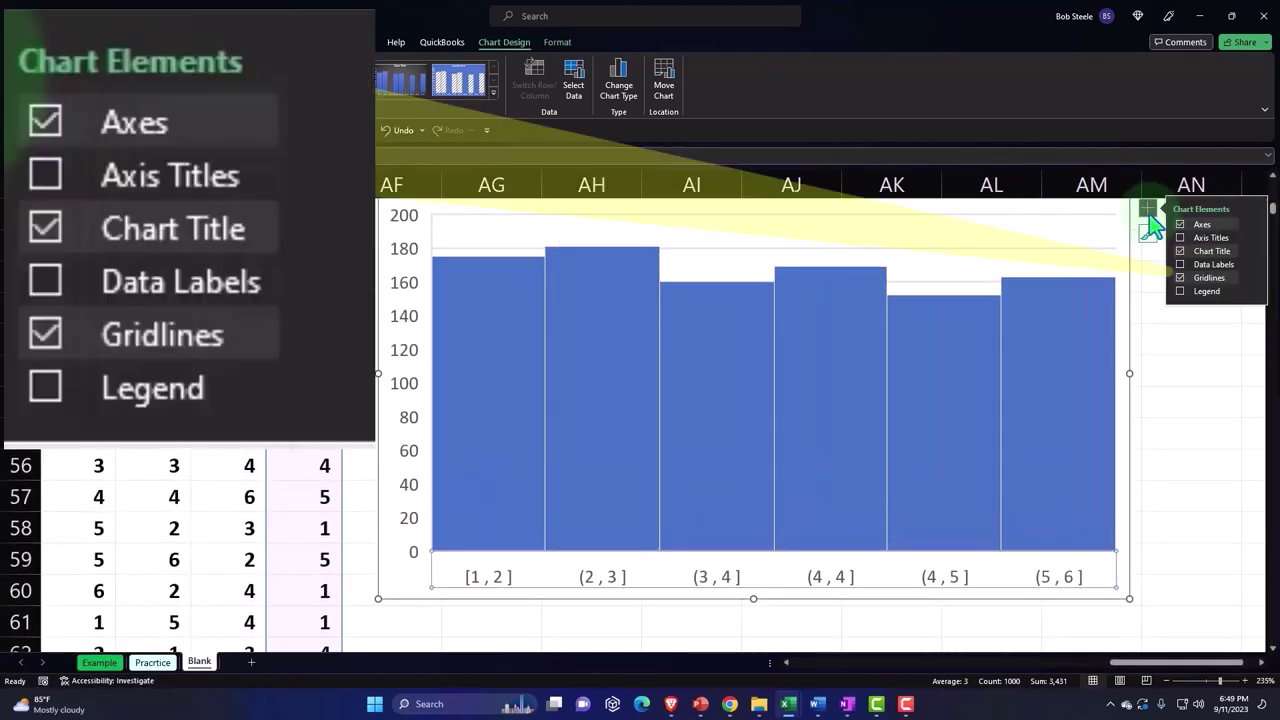
left_click(1180, 264)
left_click(1180, 277)
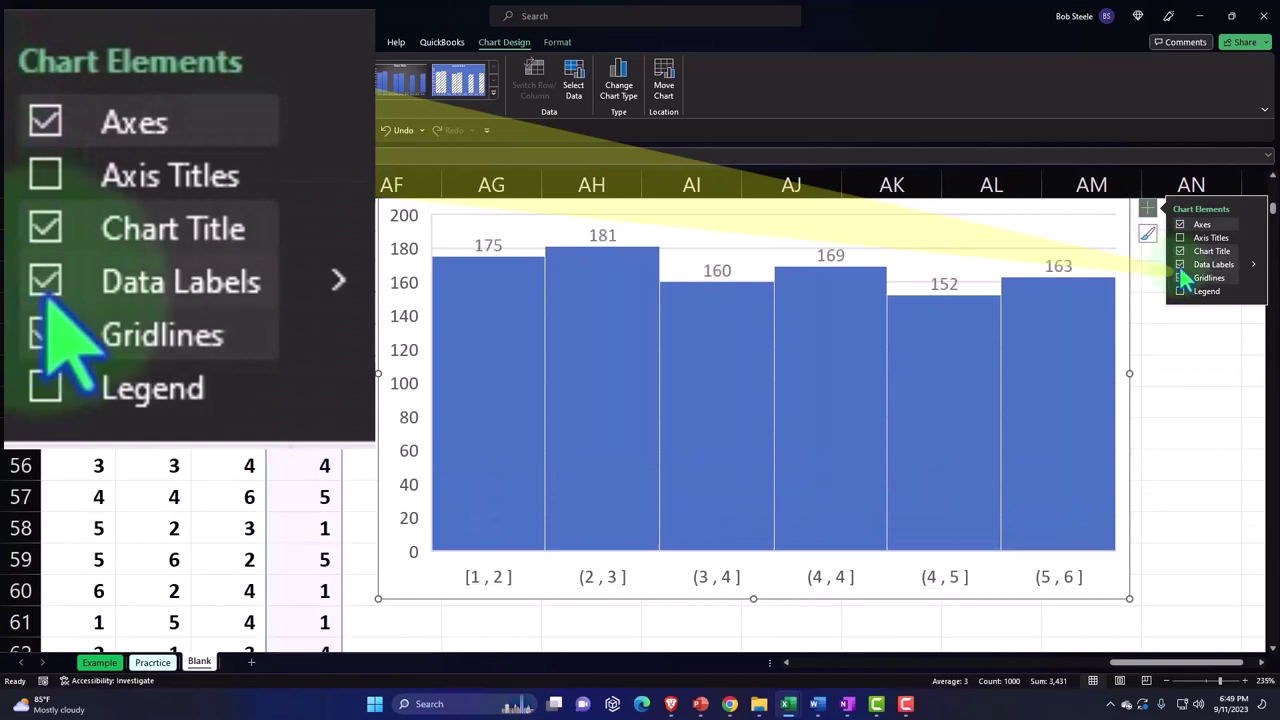
- Retitle the fourth histogram 'Rolls 4'
scroll(900, 370, "up", 2)
left_click(795, 368)
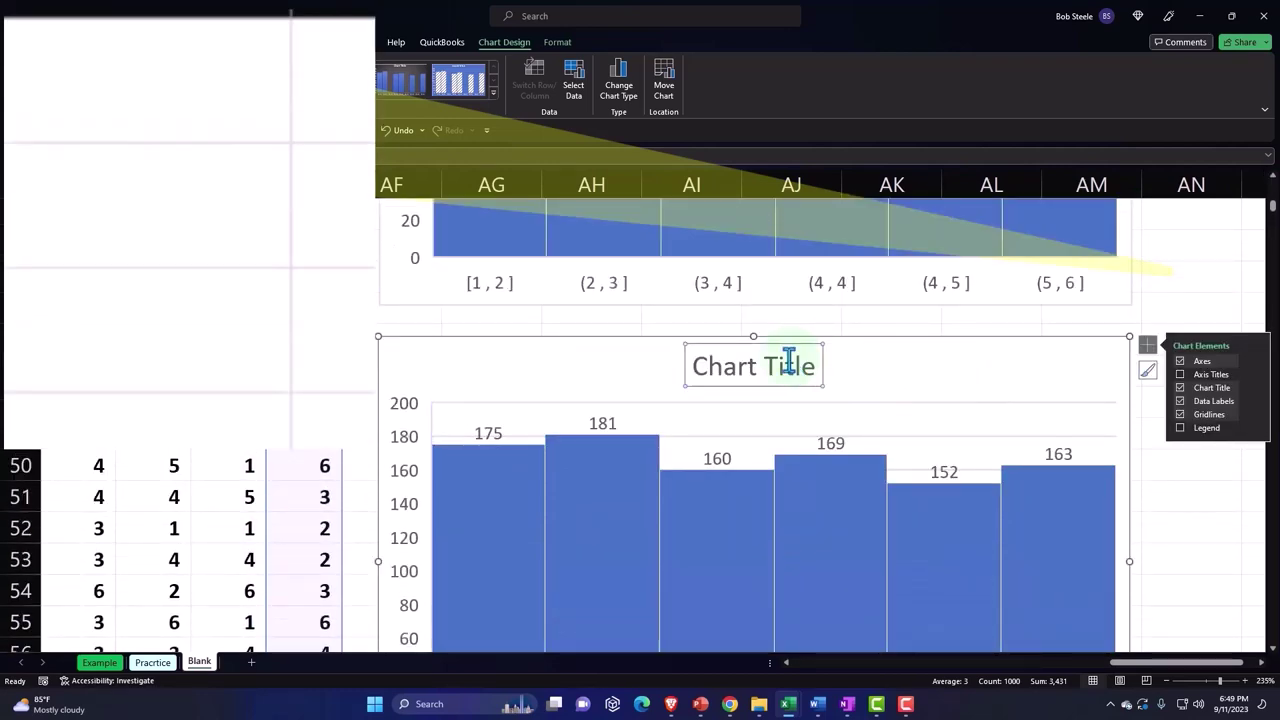
type("Rolls")
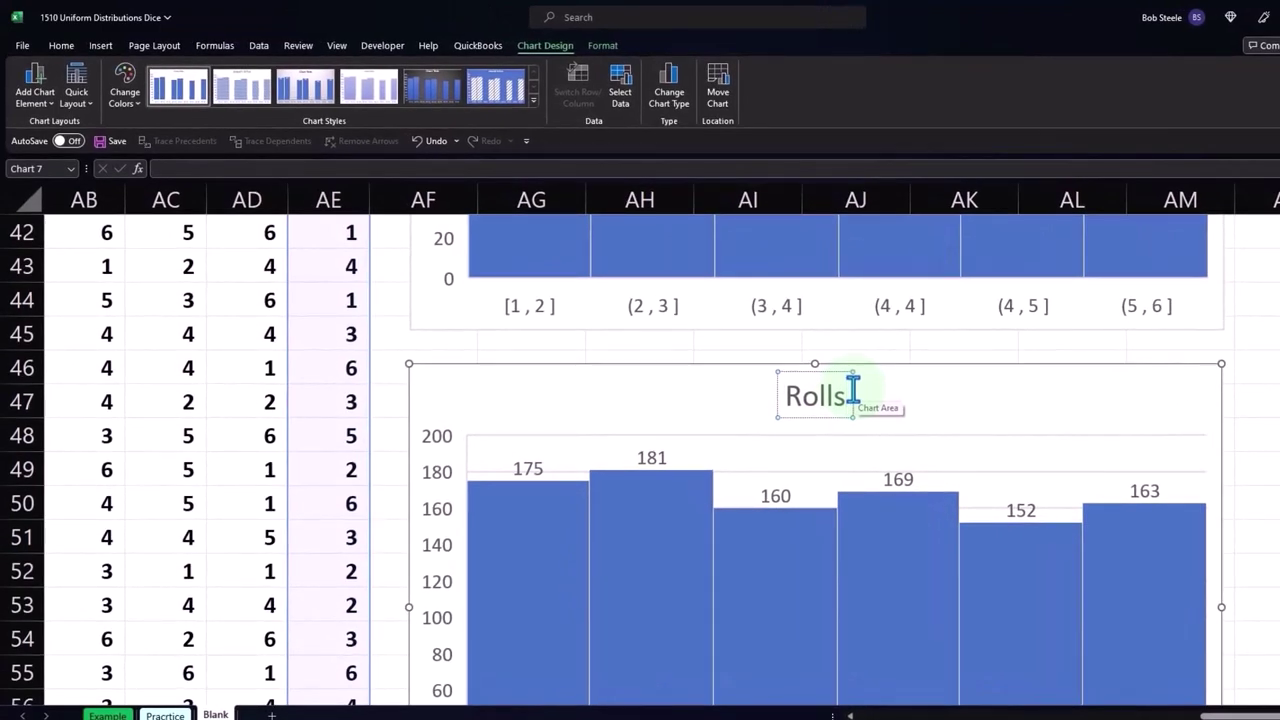
type(" 4")
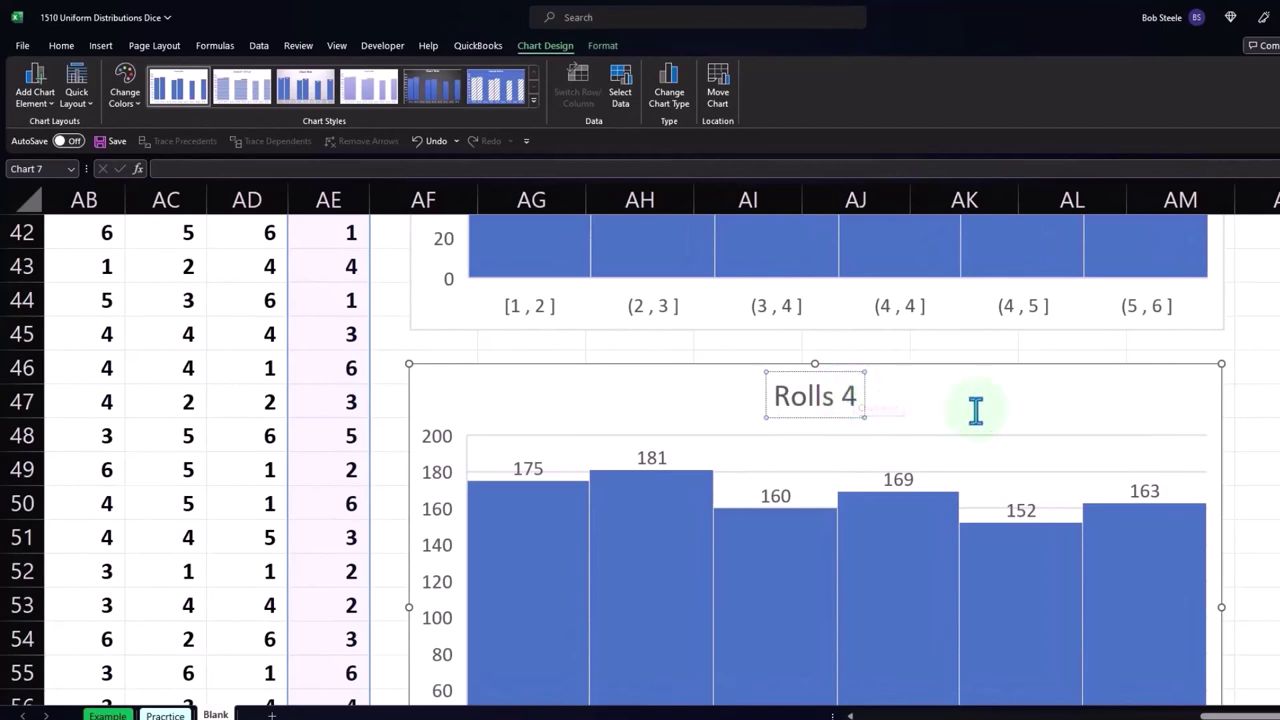
- Deselect the Rolls 4 chart, review the four histograms, and return to the Roll 1 chart
left_click(1266, 436)
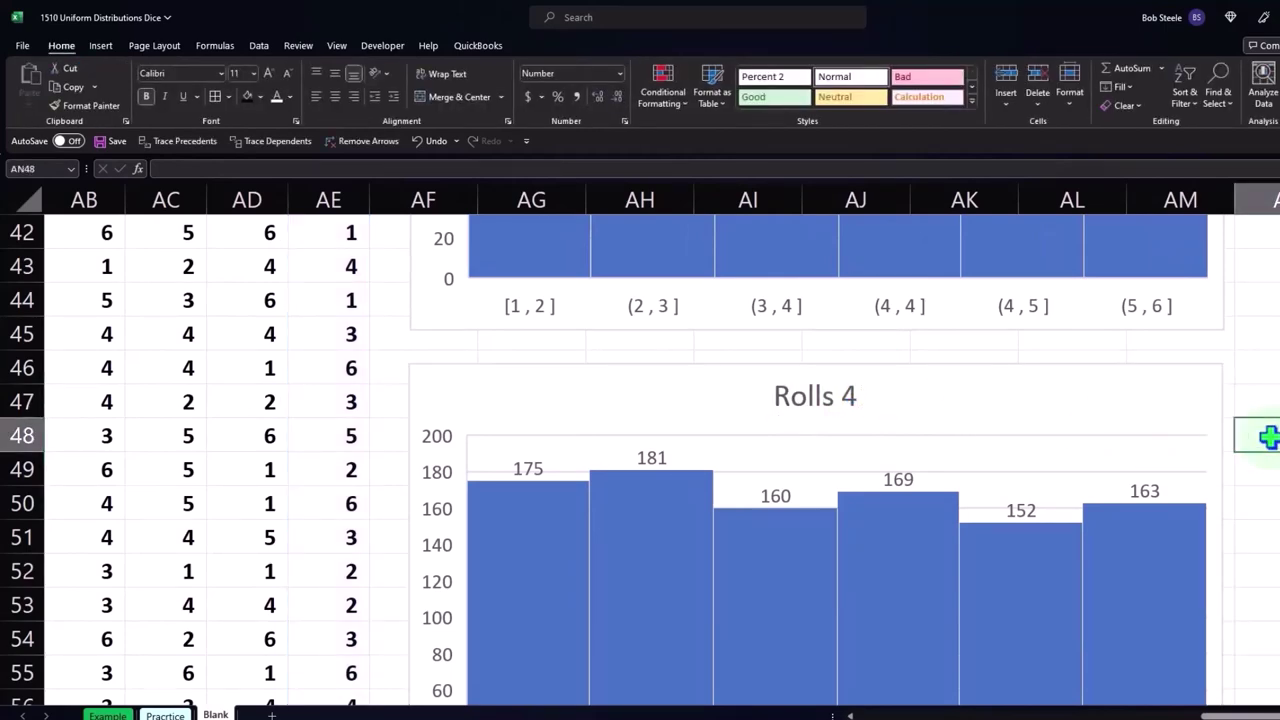
scroll(1268, 436, "up", 5)
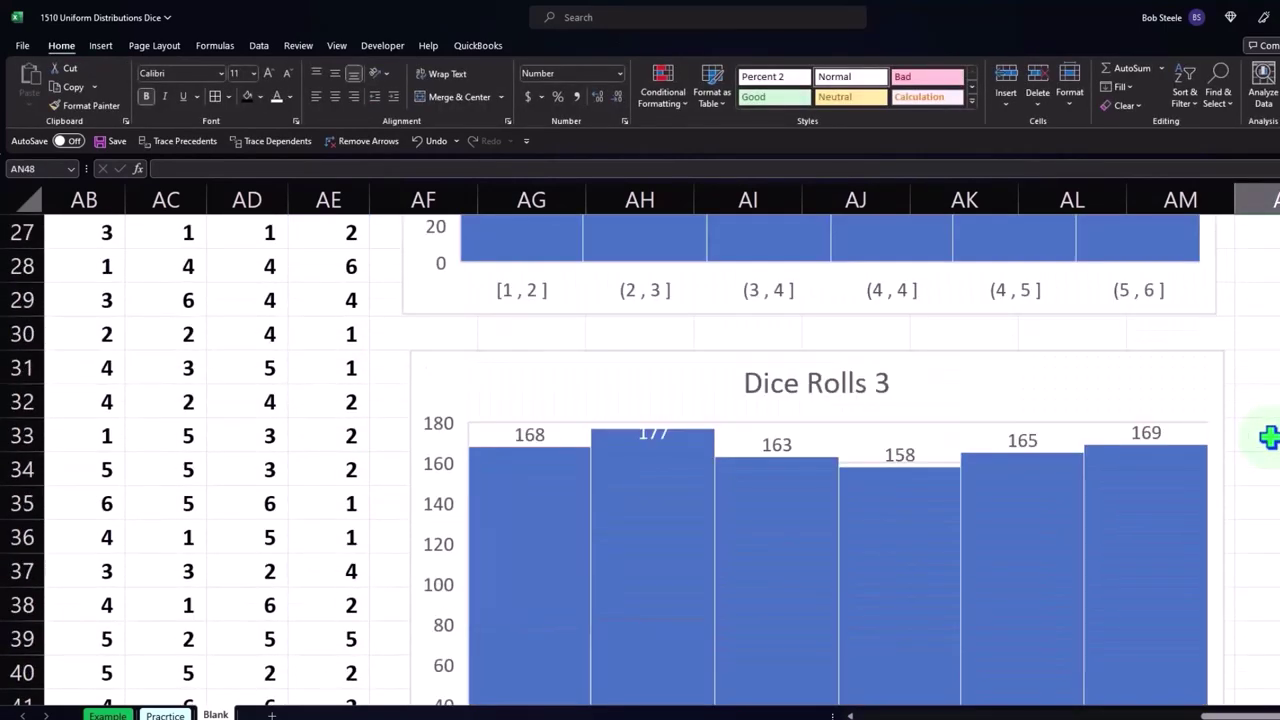
scroll(1268, 436, "up", 9)
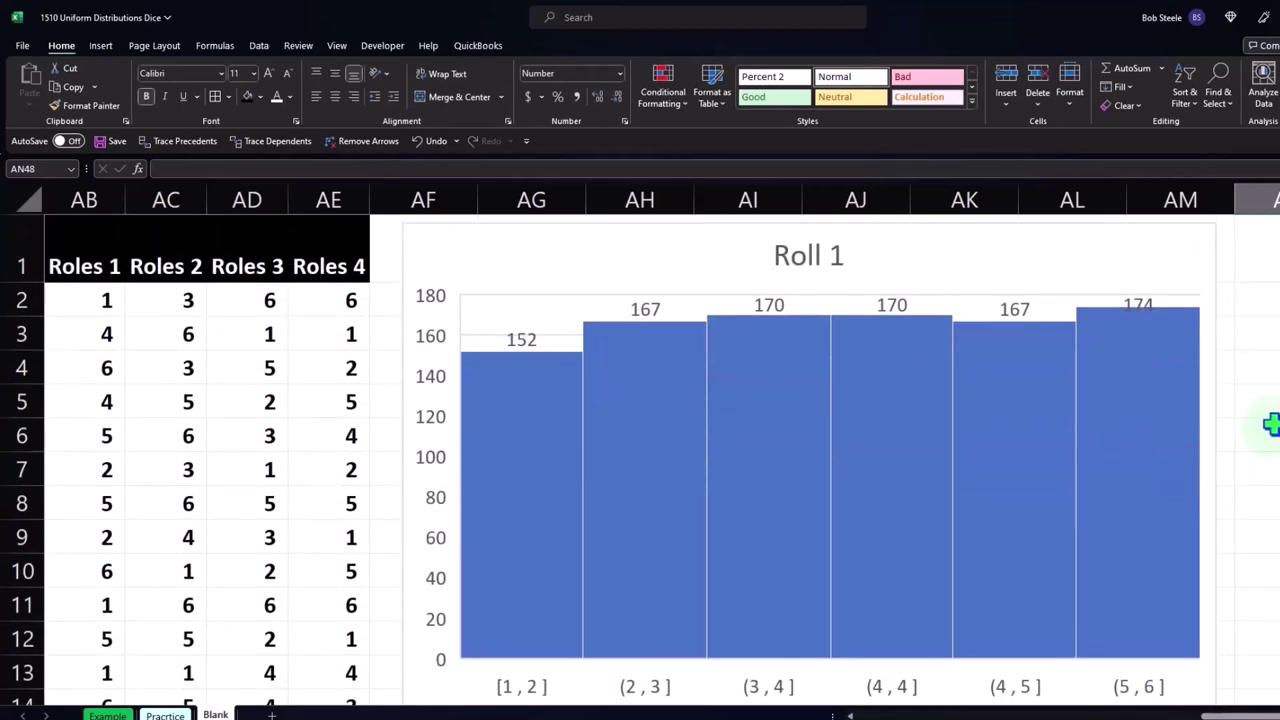
scroll(1270, 424, "down", 7)
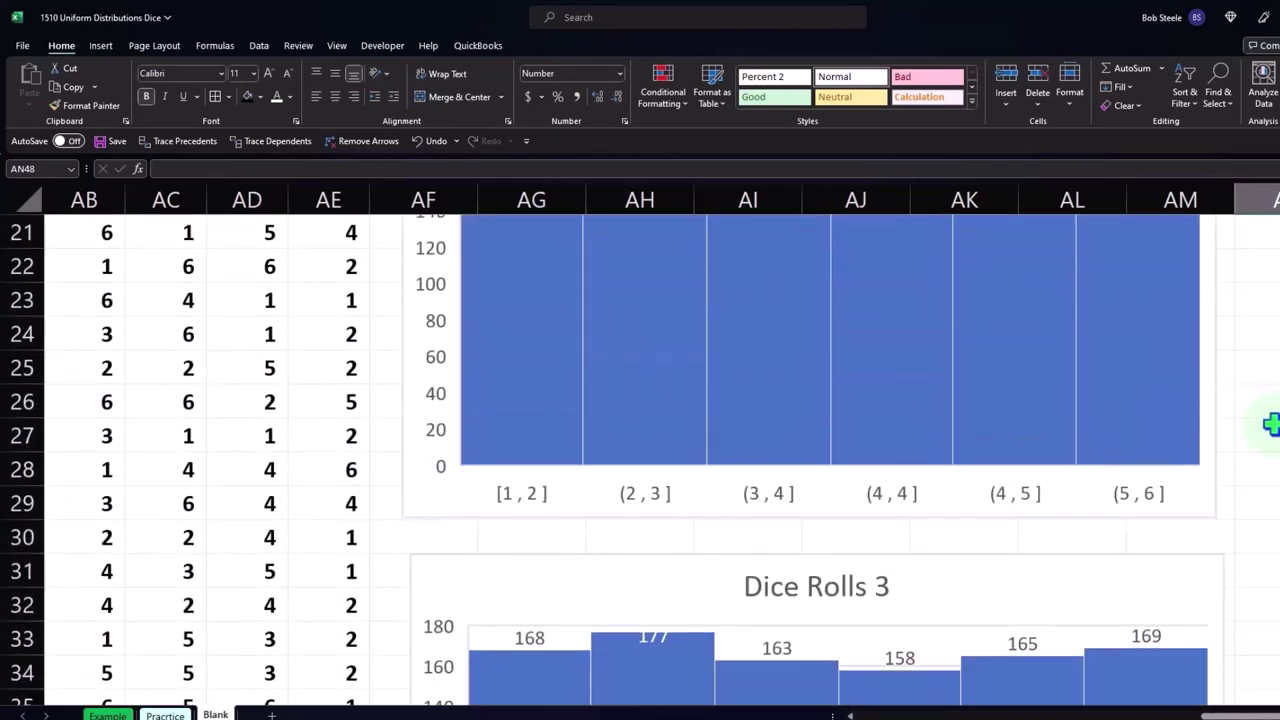
scroll(1270, 424, "down", 8)
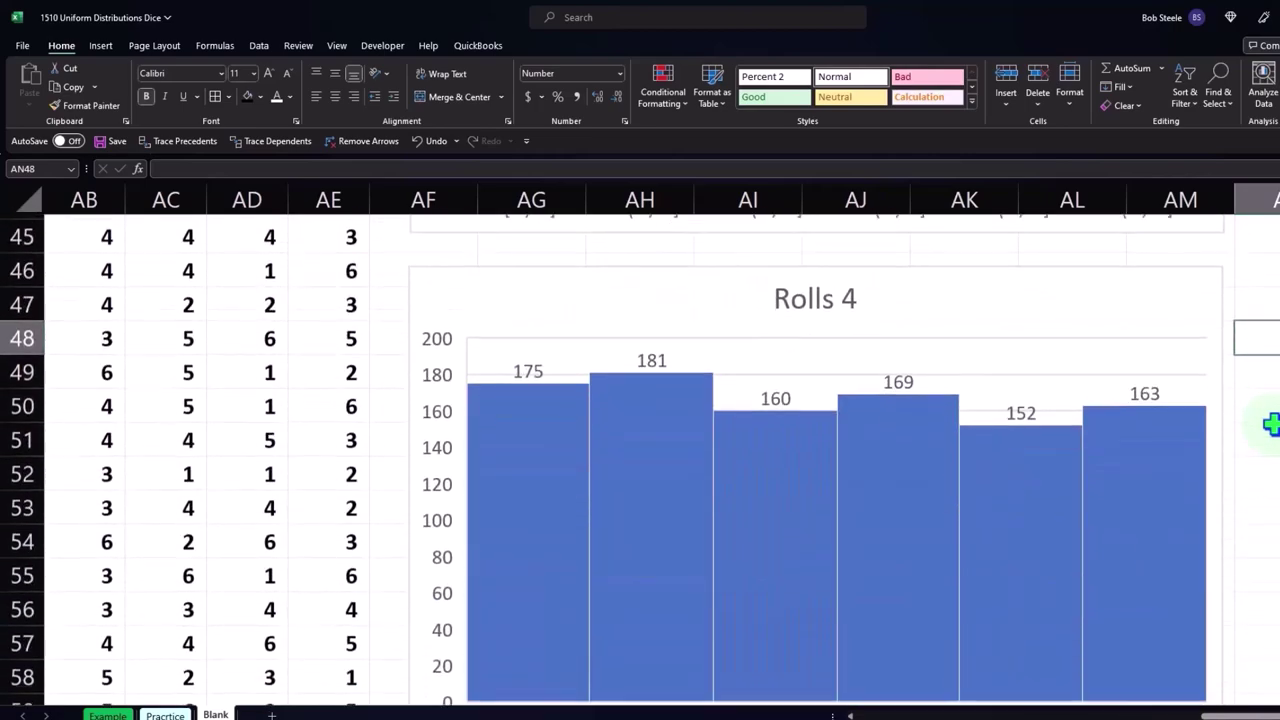
scroll(1270, 424, "up", 15)
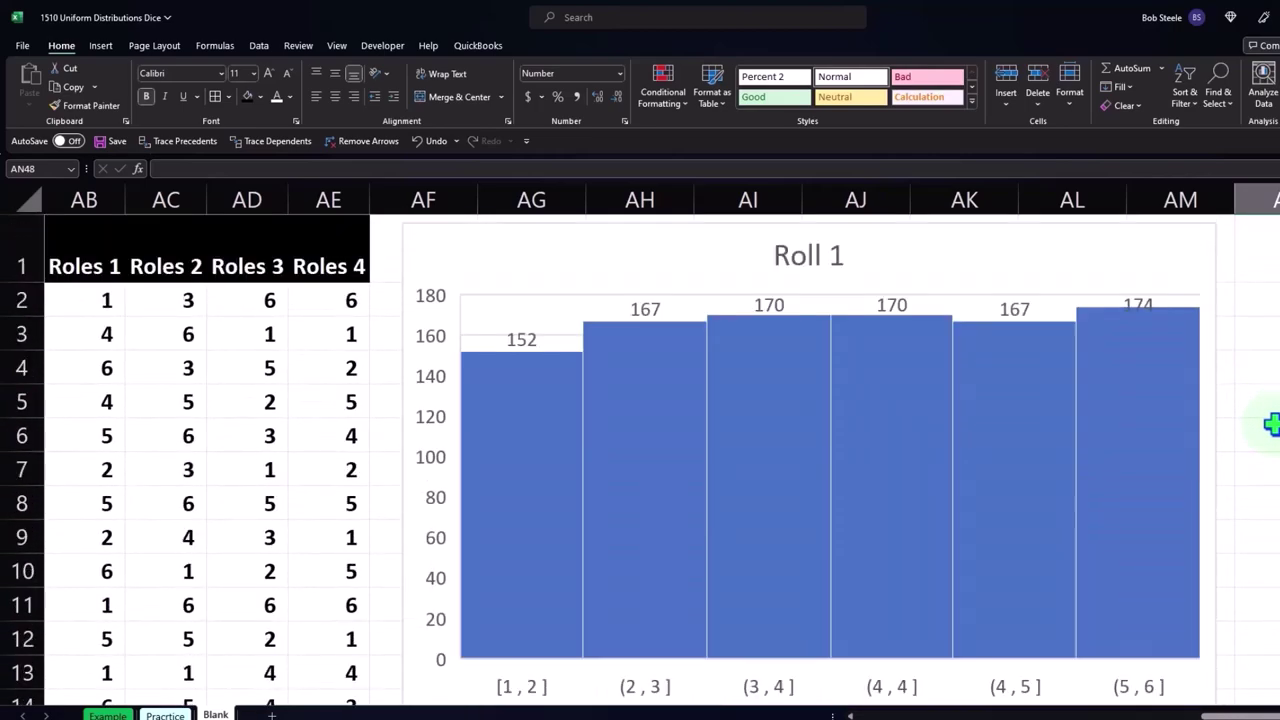
left_click(1260, 330)
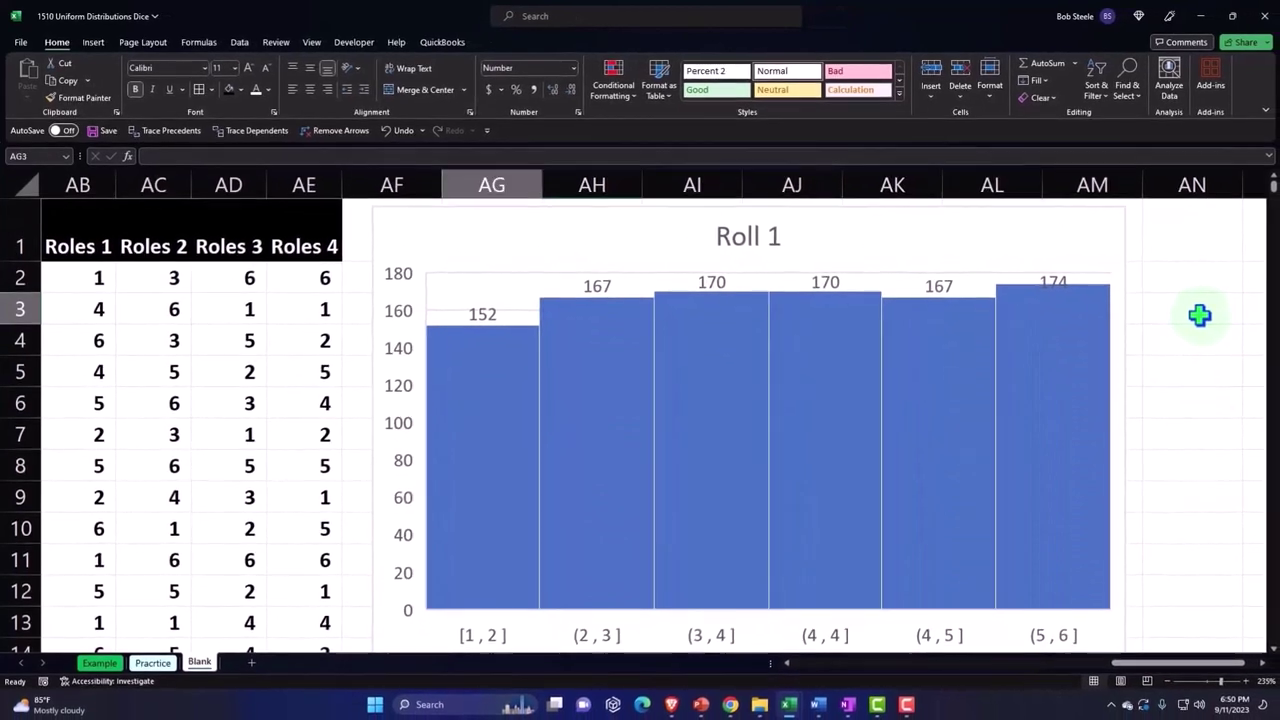
- Inspect row 3's RANDBETWEEN roll formulas and the f(x)=c uniform formula cell
key("Left")
key("Left")
key("Left")
key("Left")
key("Left")
key("Left")
key("Left")
key("Left")
key("Left")
key("Left")
key("Left")
key("Left")
key("Left")
key("Left")
key("Left")
key("Left")
key("Left")
key("Left")
key("Left")
key("Left")
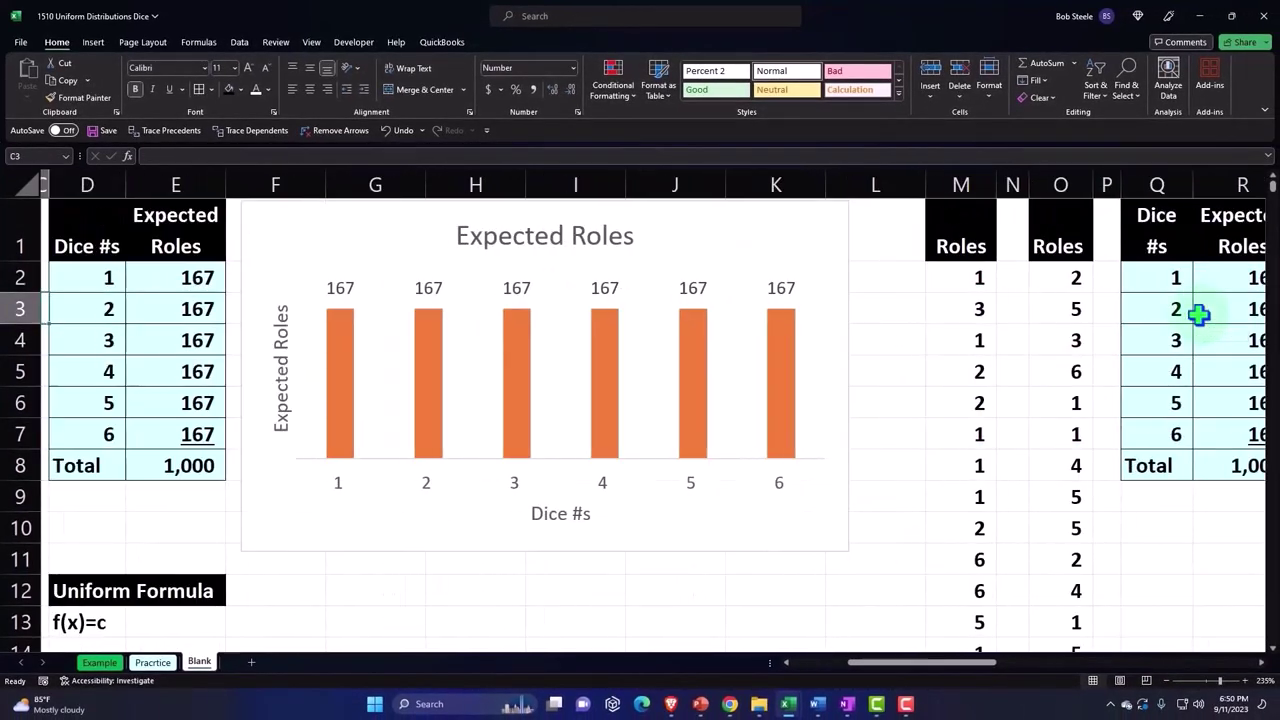
key("Left")
key("Left")
key("Right")
key("Right")
key("Right")
key("Right")
key("Right")
key("Right")
key("Right")
key("Right")
key("Right")
key("Right")
key("Right")
key("Right")
key("Right")
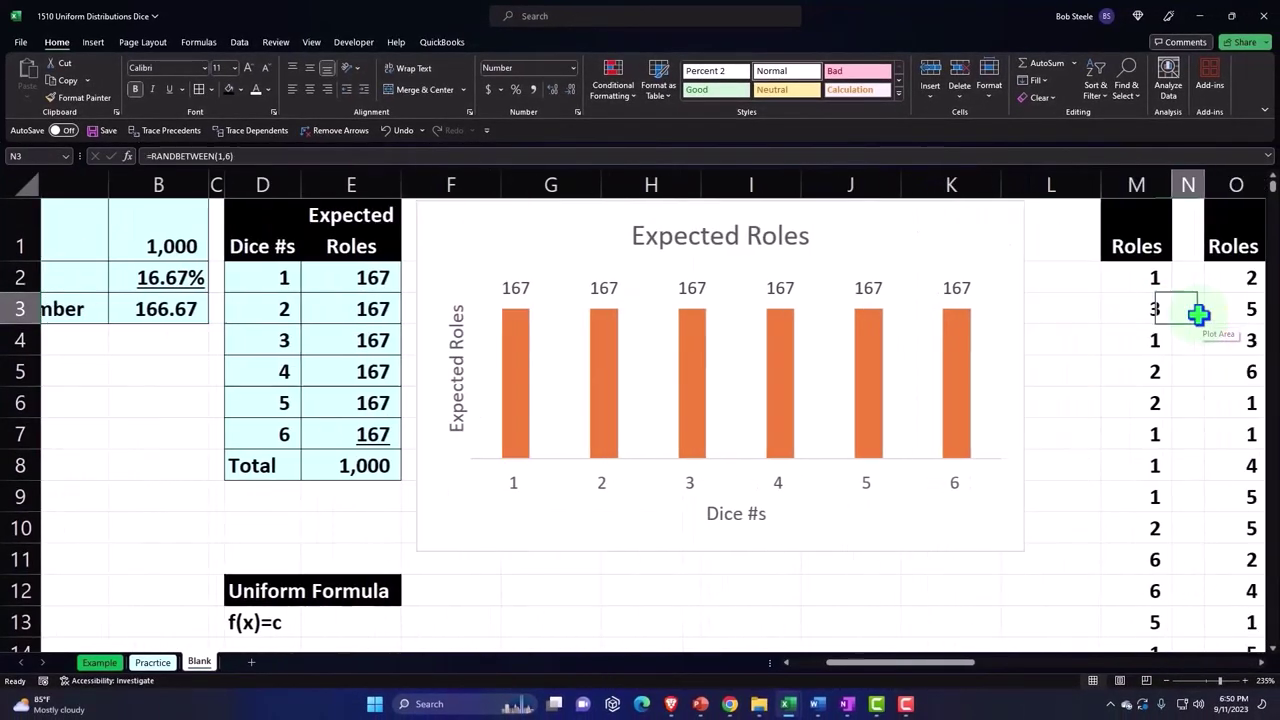
key("Right")
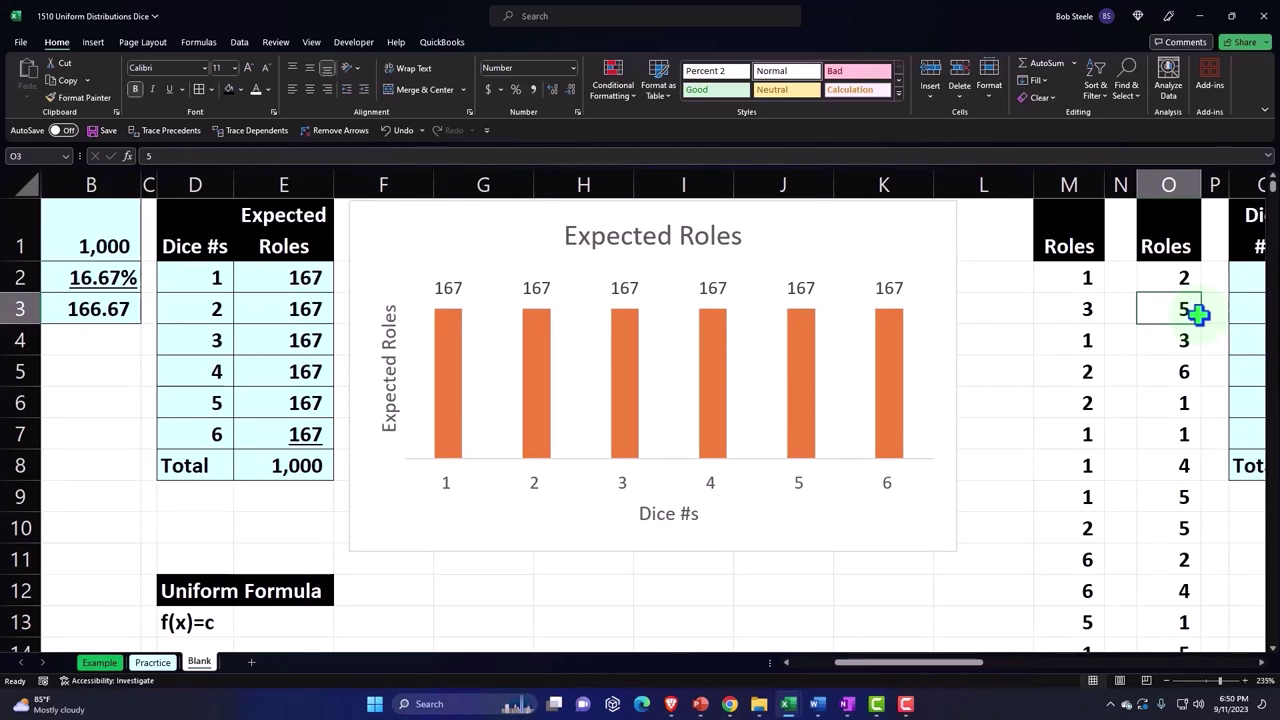
scroll(1088, 366, "down", 1)
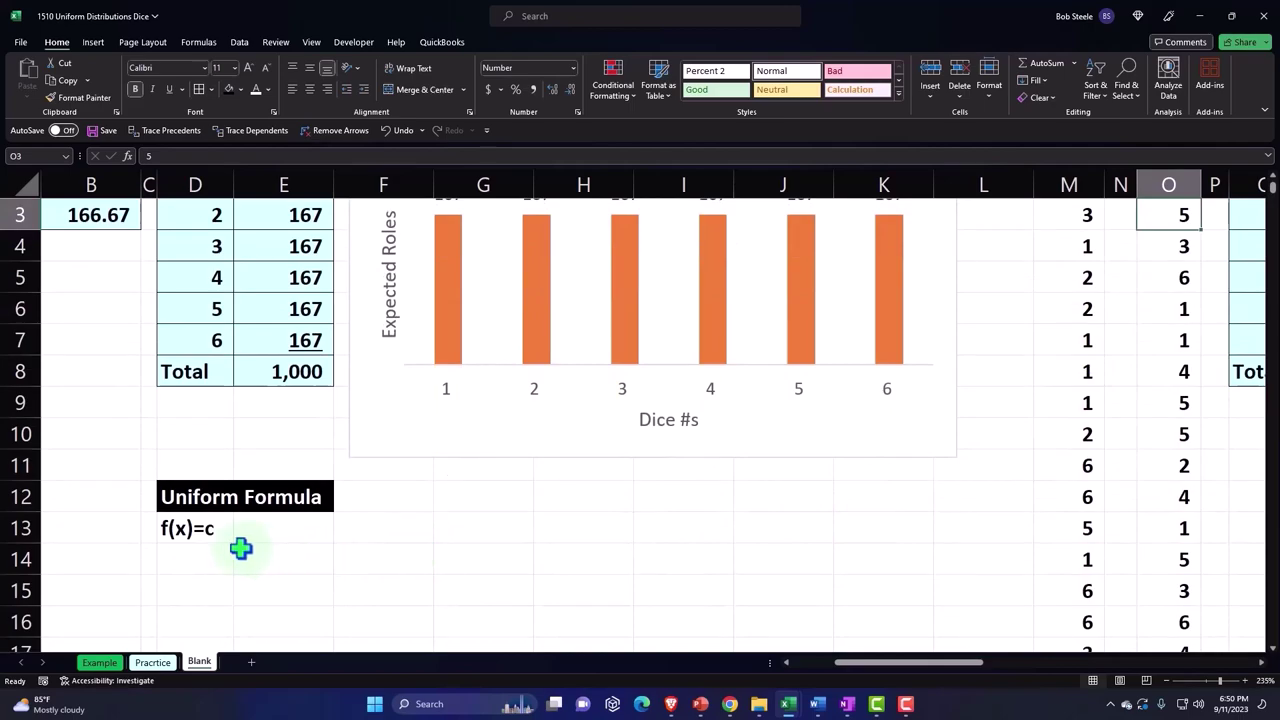
left_click(211, 531)
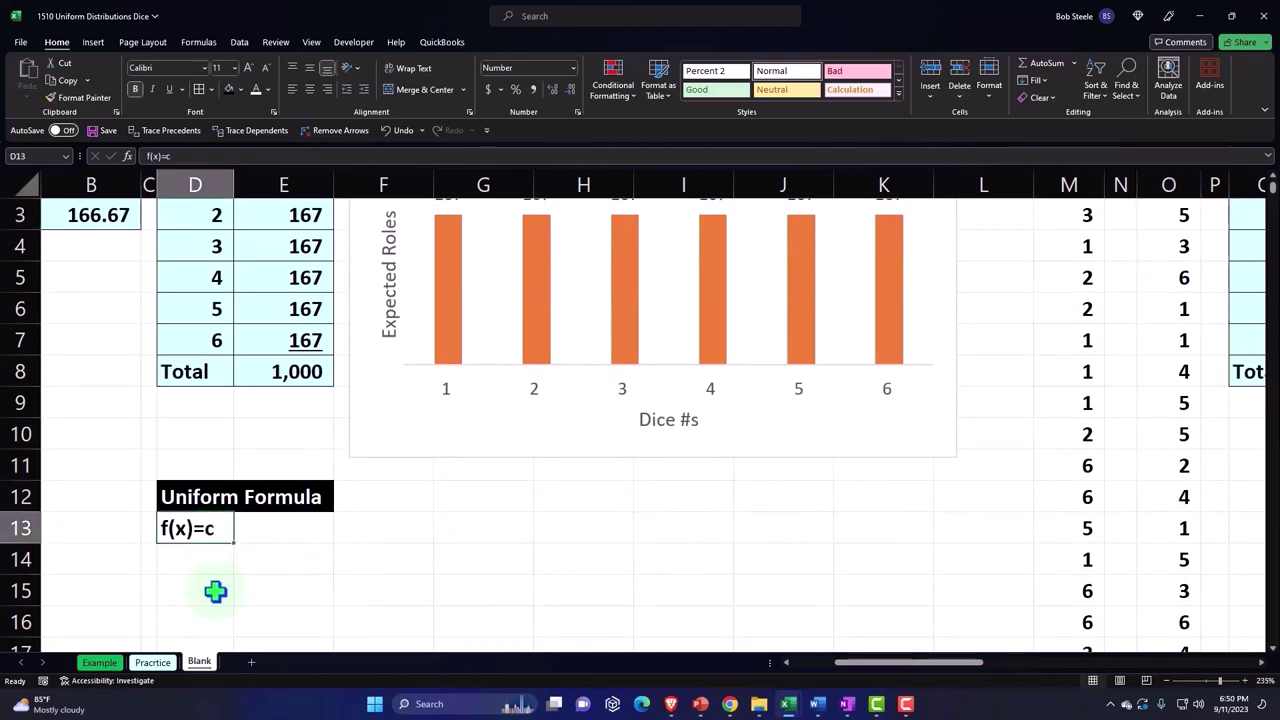
- Move along row 3 from M3 to the Actual Roles table and its bar chart
scroll(1086, 429, "up", 1)
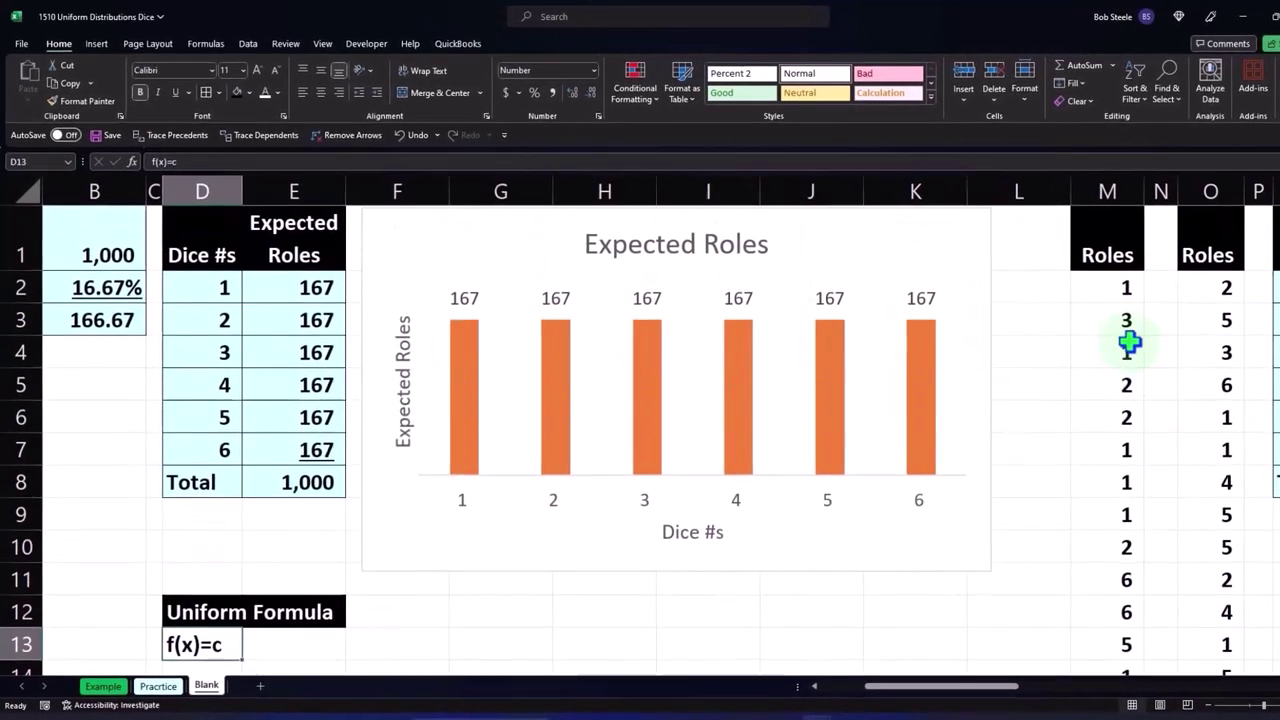
left_click(1091, 314)
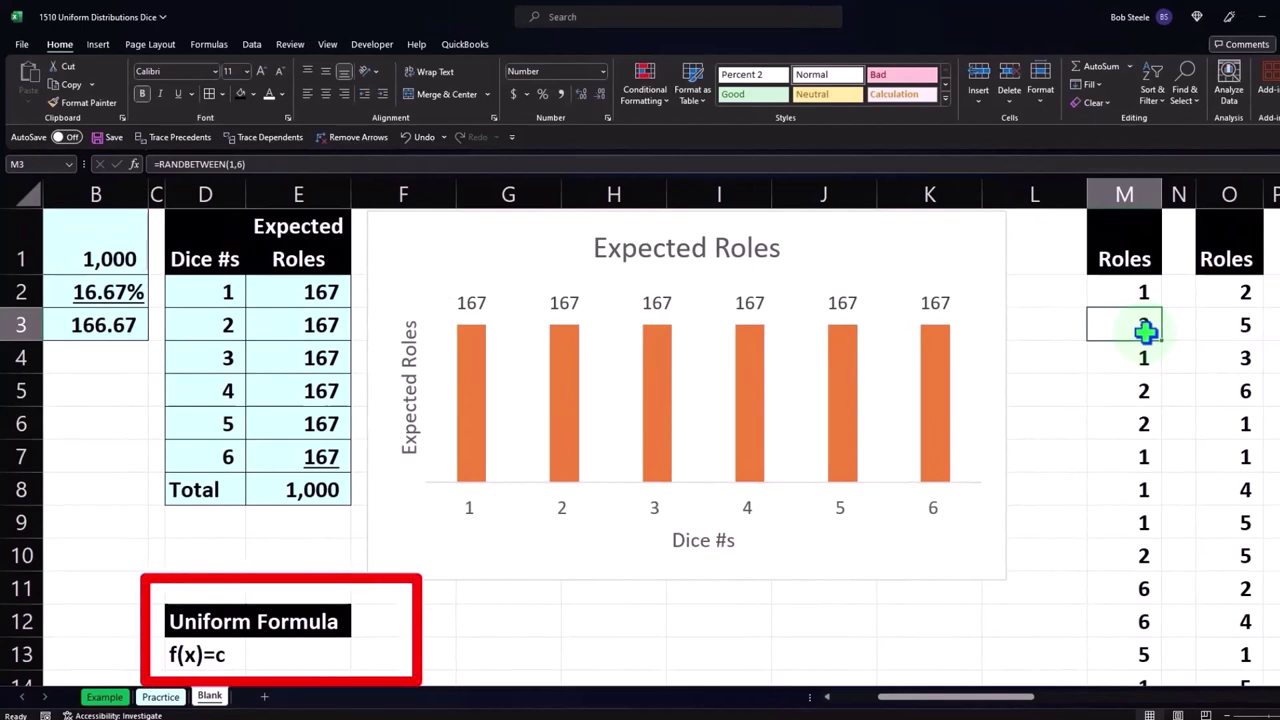
key("Right")
key("Right")
key("Right")
key("Right")
key("Right")
key("Right")
key("Right")
key("Right")
key("Right")
key("Right")
key("Right")
key("Right")
key("Right")
key("Right")
key("Right")
key("Right")
key("Right")
key("Right")
key("Right")
key("Right")
key("Right")
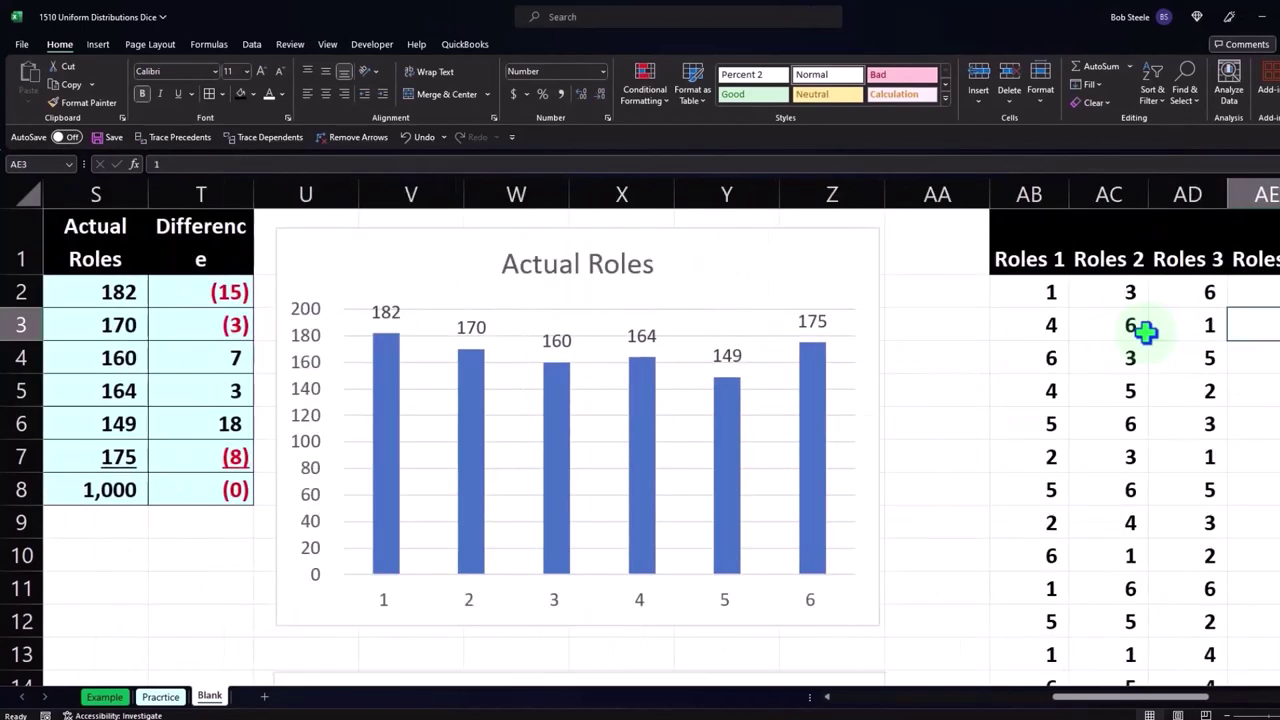
key("Right")
key("Right")
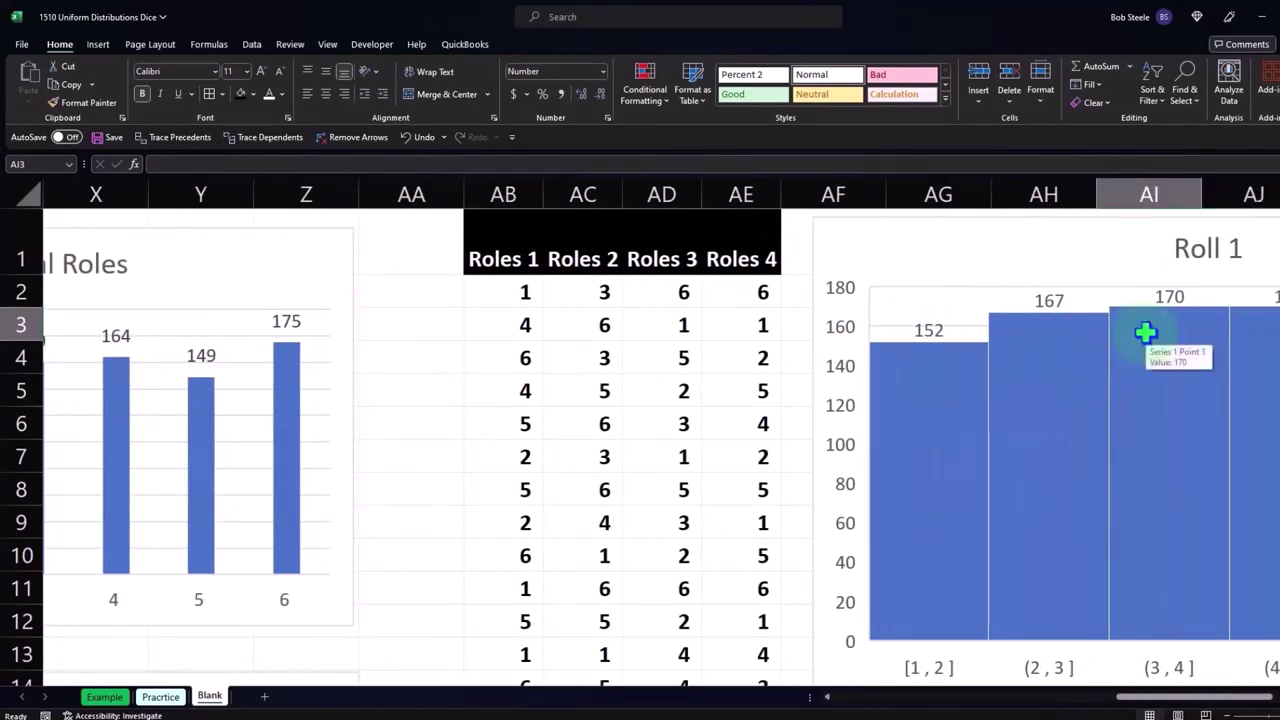
key("Left")
key("Left")
key("Left")
key("Left")
key("Left")
key("Left")
key("Left")
key("Left")
key("Left")
key("Left")
key("Left")
key("Left")
key("Left")
key("Left")
key("Left")
key("Left")
key("Left")
key("Right")
key("Right")
key("Right")
key("Right")
key("Right")
key("Right")
key("Right")
key("Right")
key("Right")
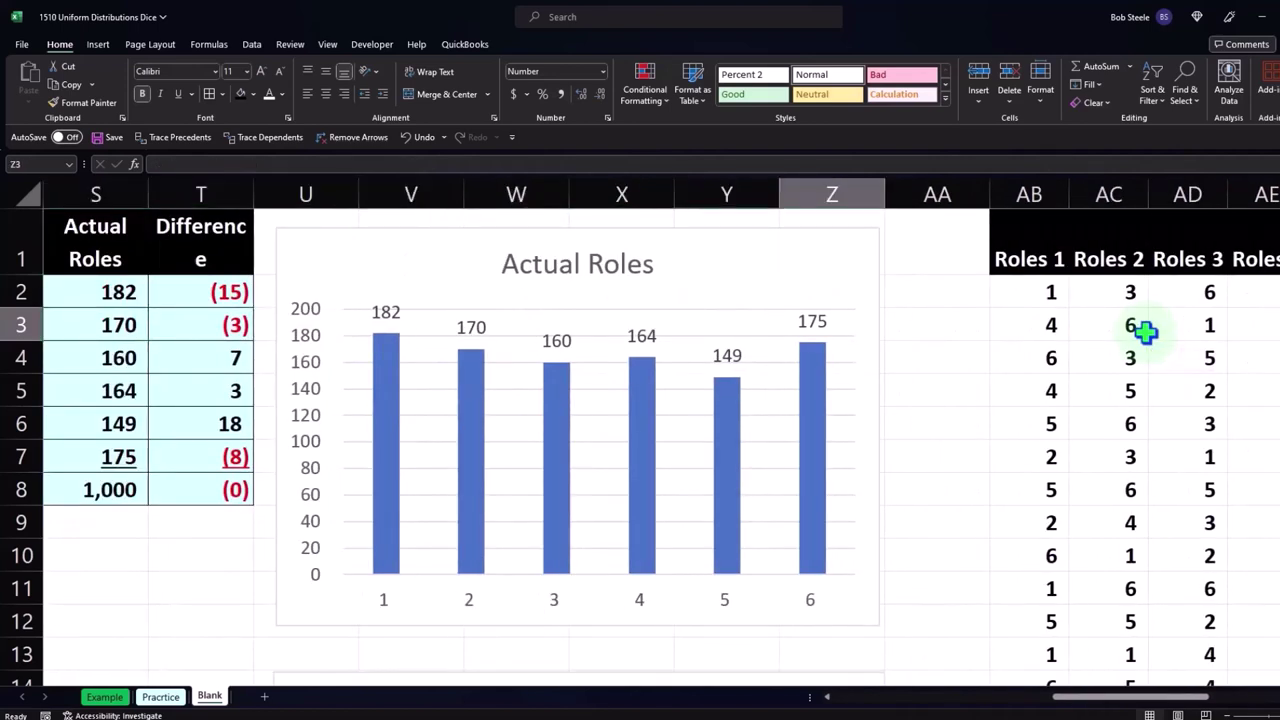